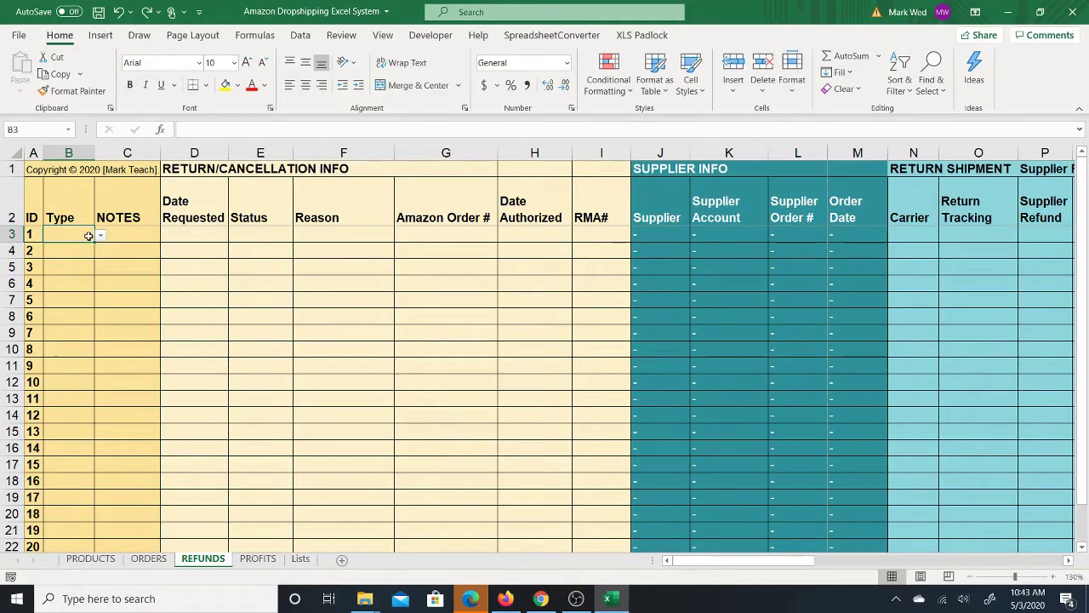
Set the Type of refund ID 1 to Return.
left_click(100, 237)
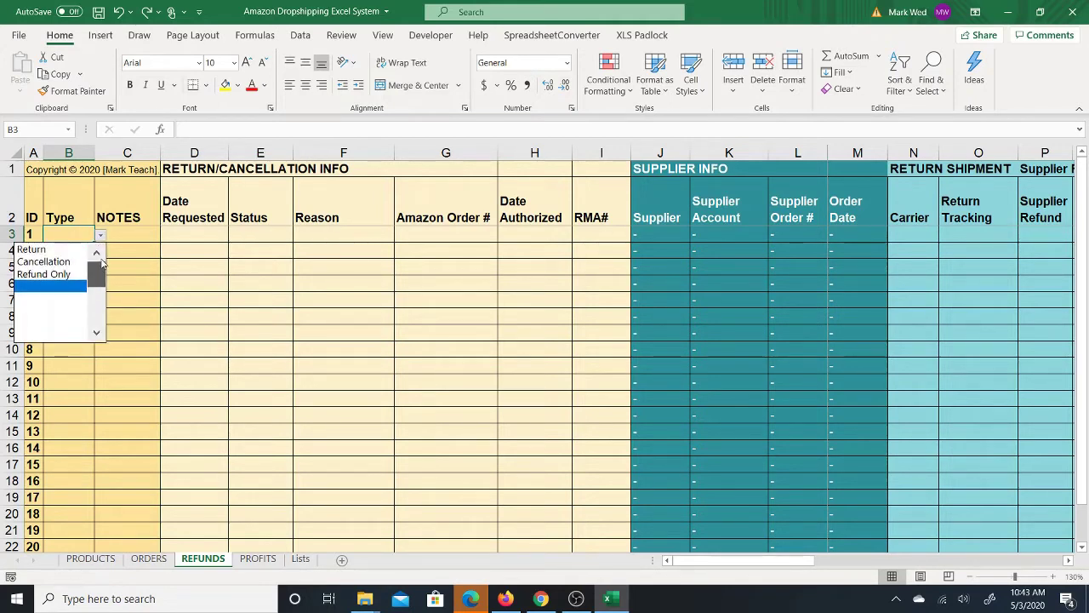
left_click(42, 249)
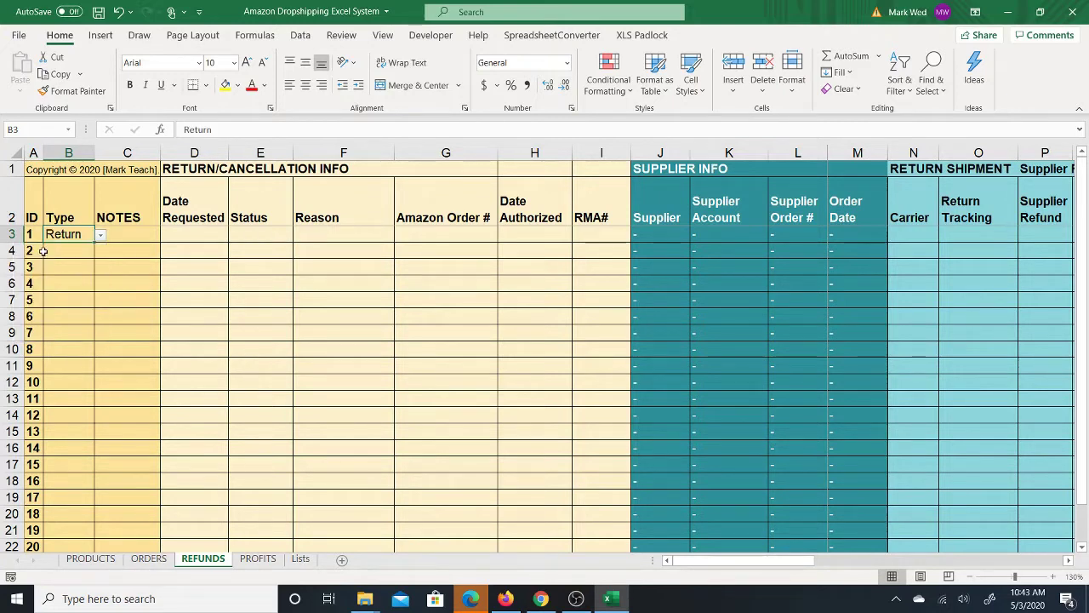
Add Replacement to the Refund Types list on the Lists sheet, directly below Refund Only.
left_click(302, 559)
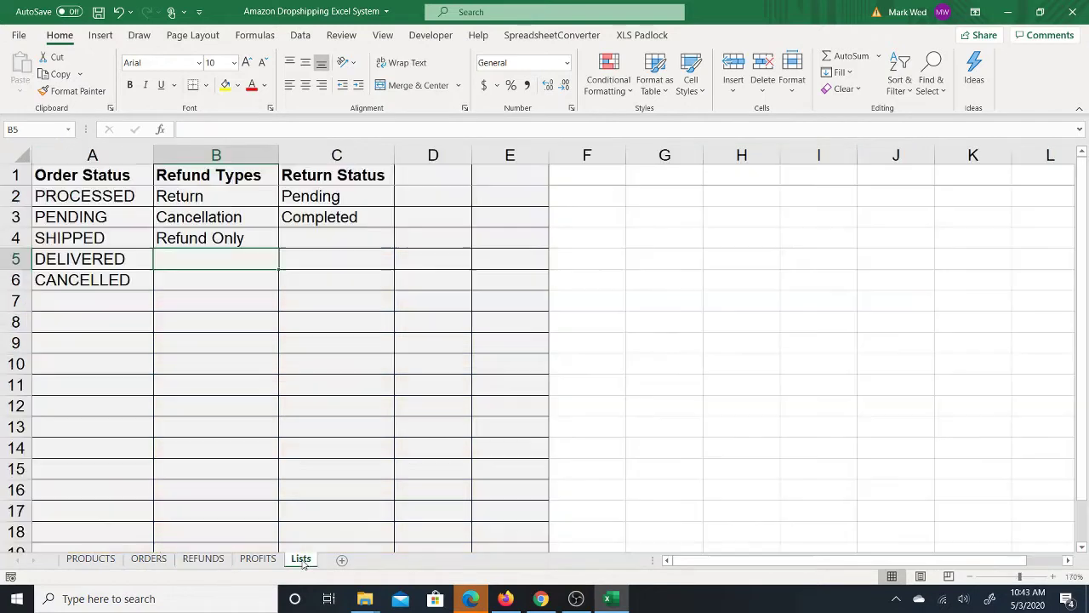
left_click(216, 197)
left_click(216, 219)
left_click(211, 238)
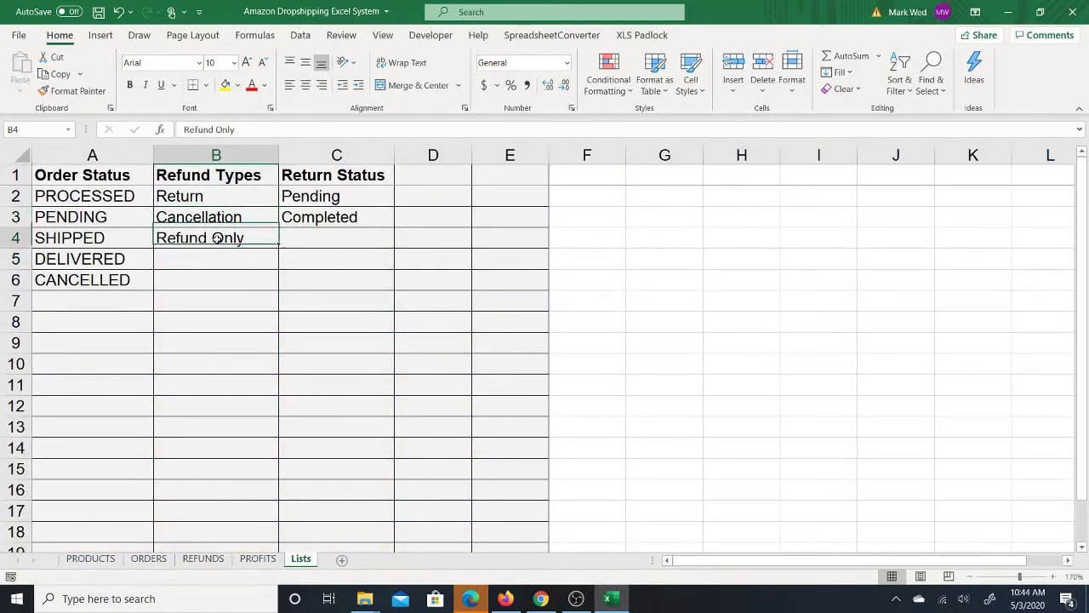
left_click_drag(212, 254, 219, 336)
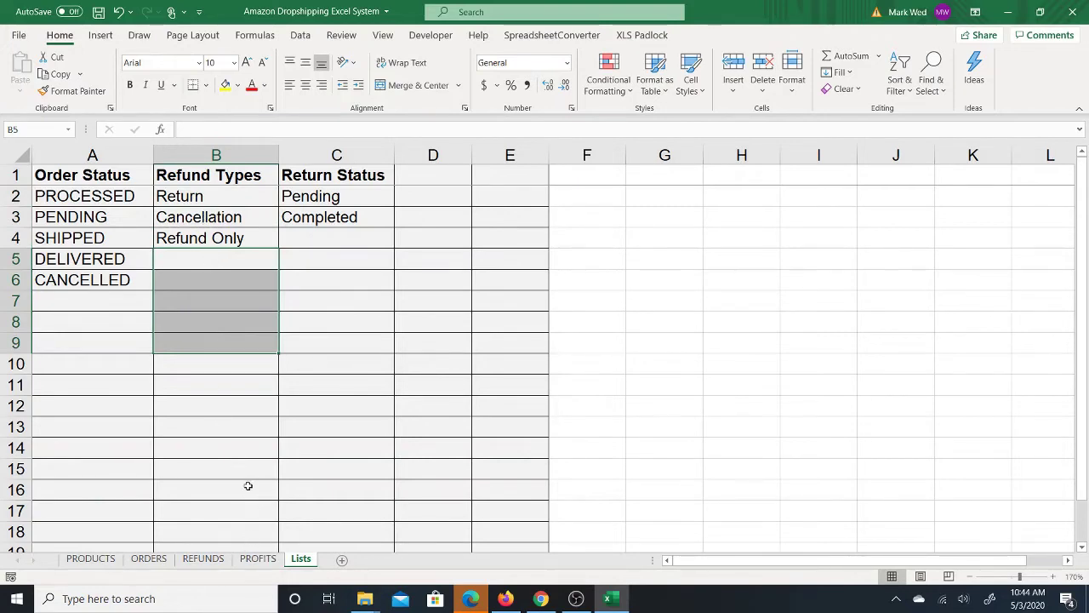
left_click(205, 559)
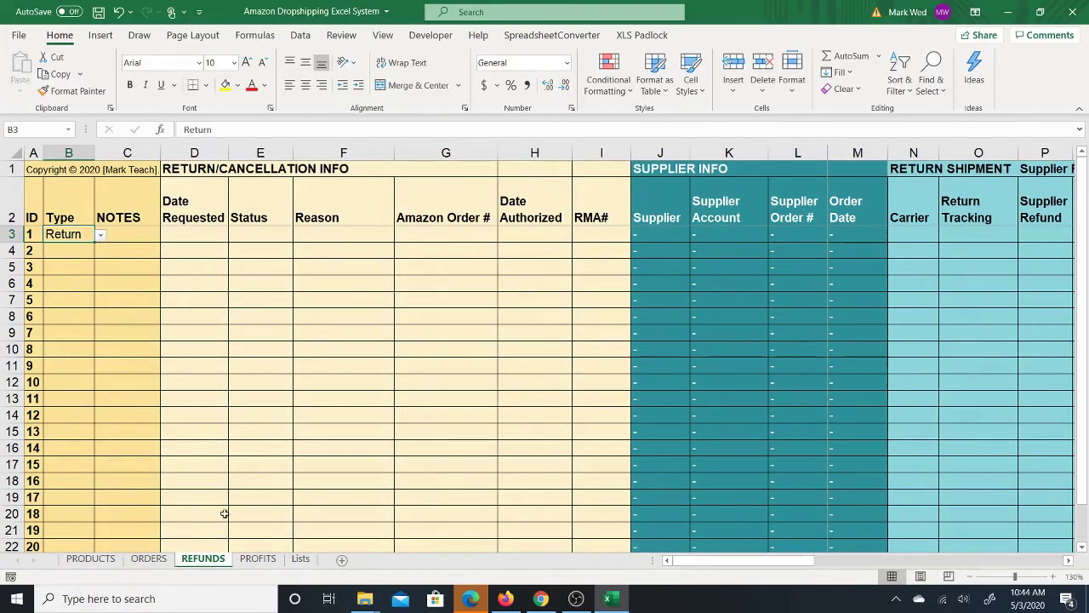
left_click(300, 559)
left_click(209, 267)
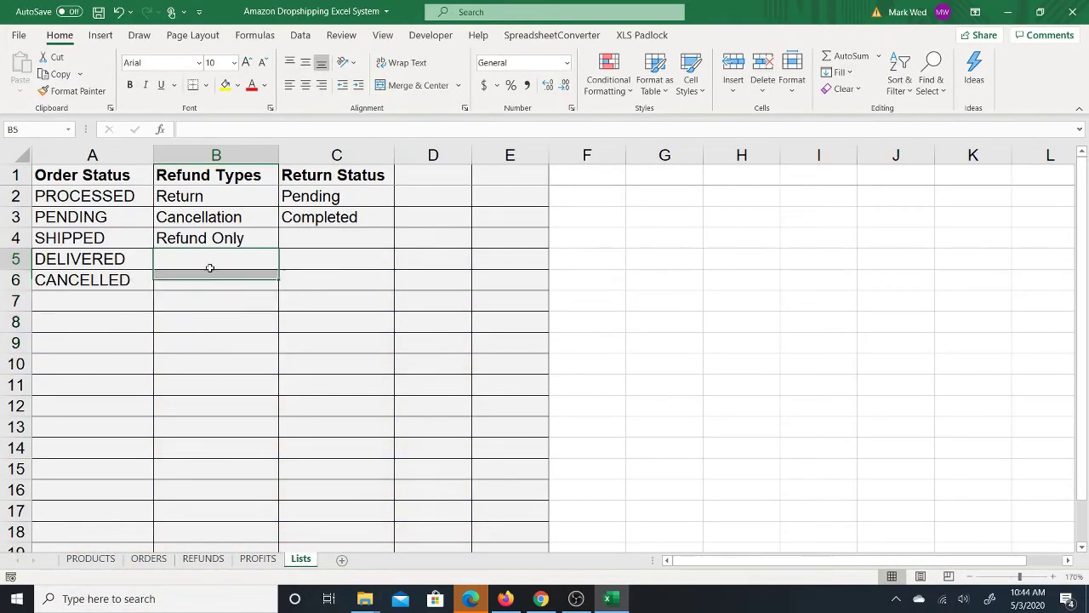
type("Replacement")
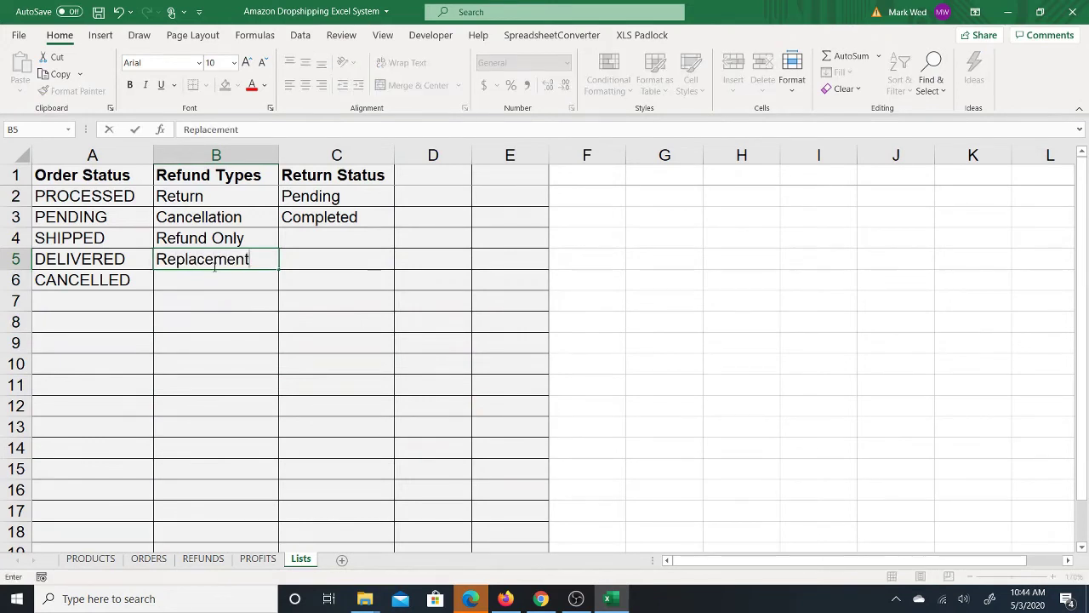
key("Return")
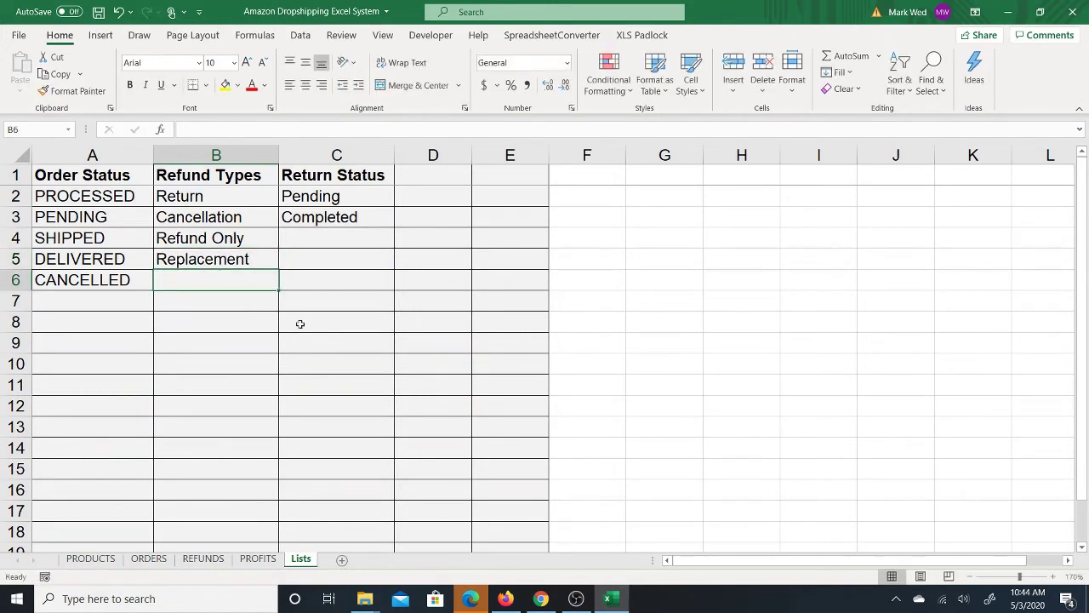
Check the Type options for ID 1 on the REFUNDS sheet and reselect Return.
left_click(205, 559)
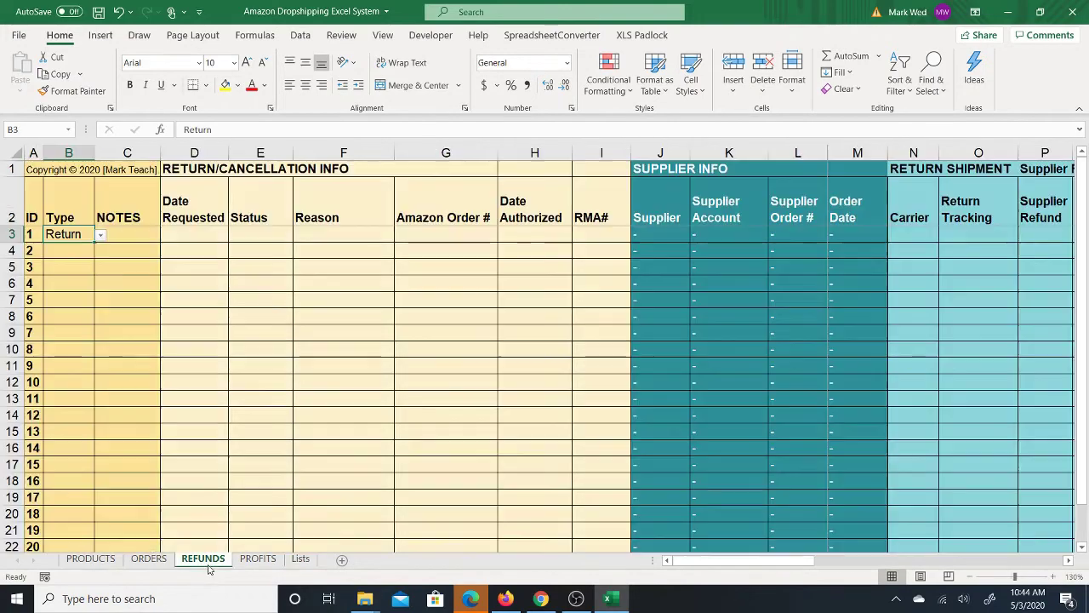
left_click(100, 239)
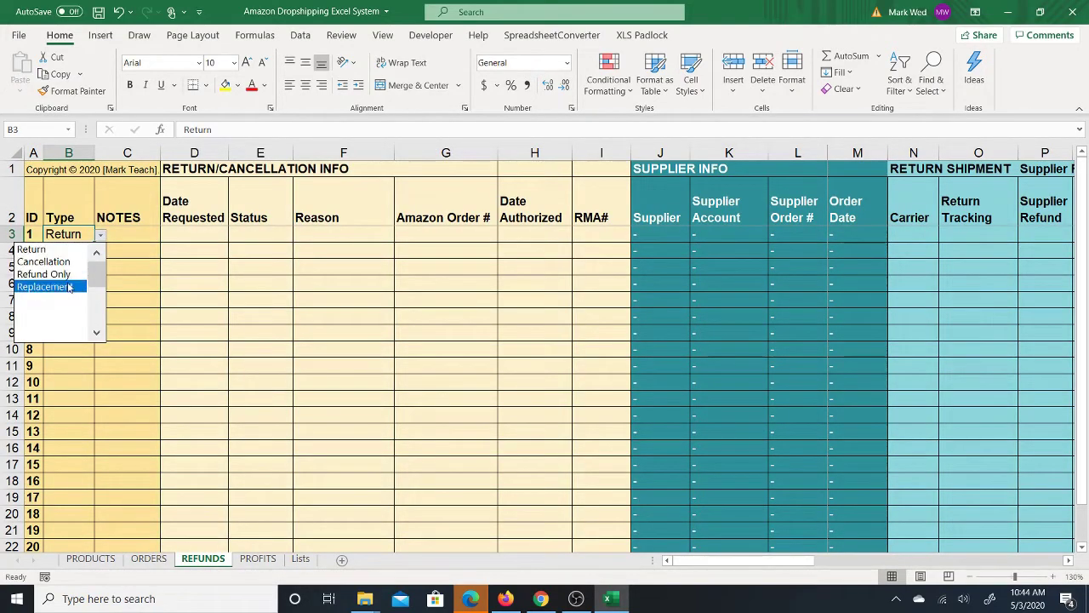
left_click(82, 248)
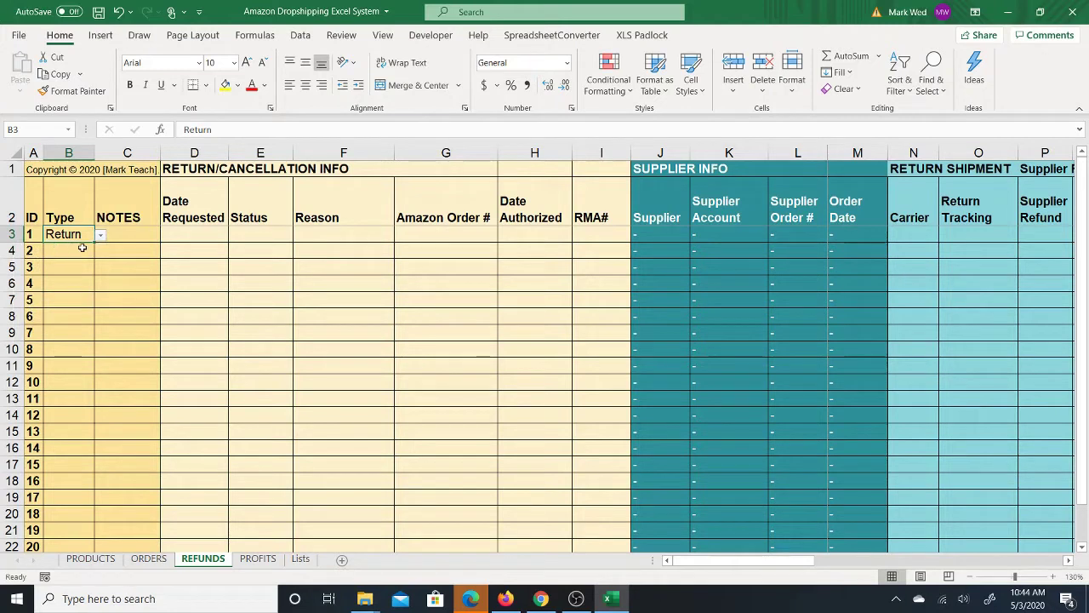
Move the Amazon Order # column so that it sits directly before the Date Requested column.
left_click(137, 236)
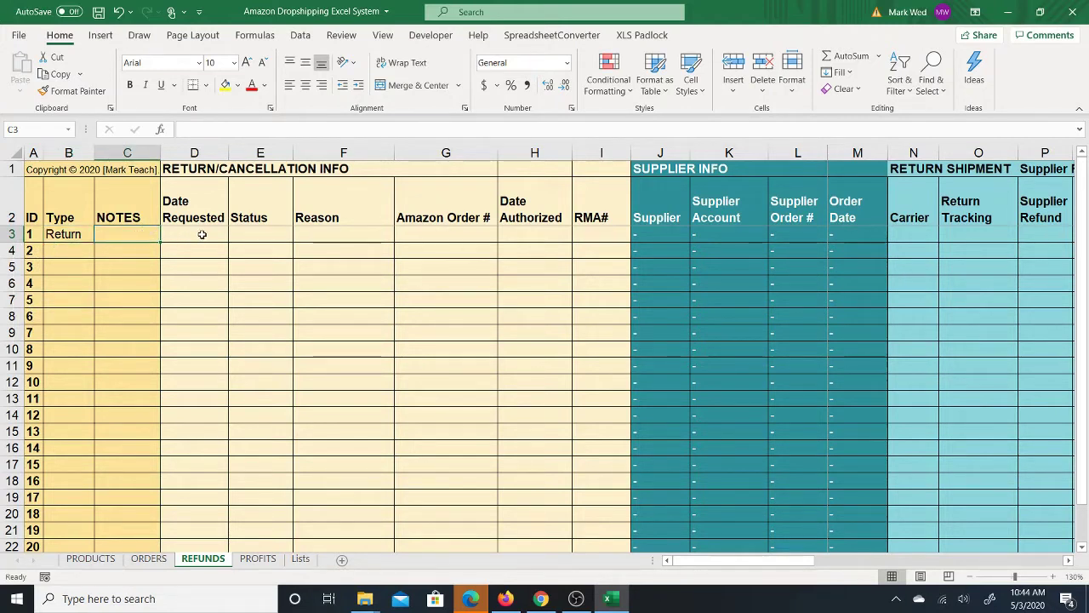
left_click(203, 235)
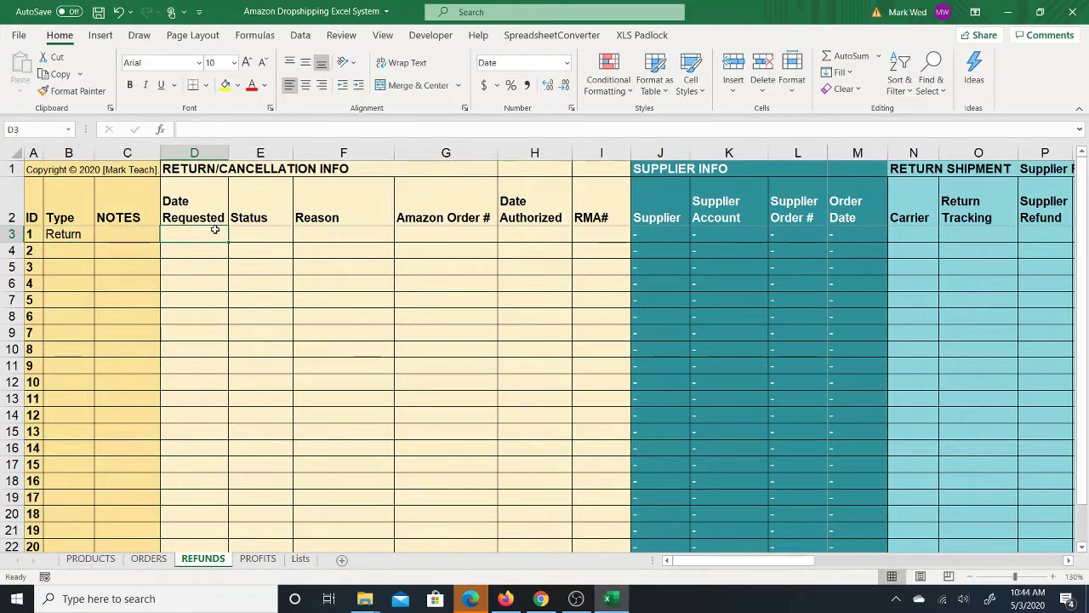
right_click(434, 154)
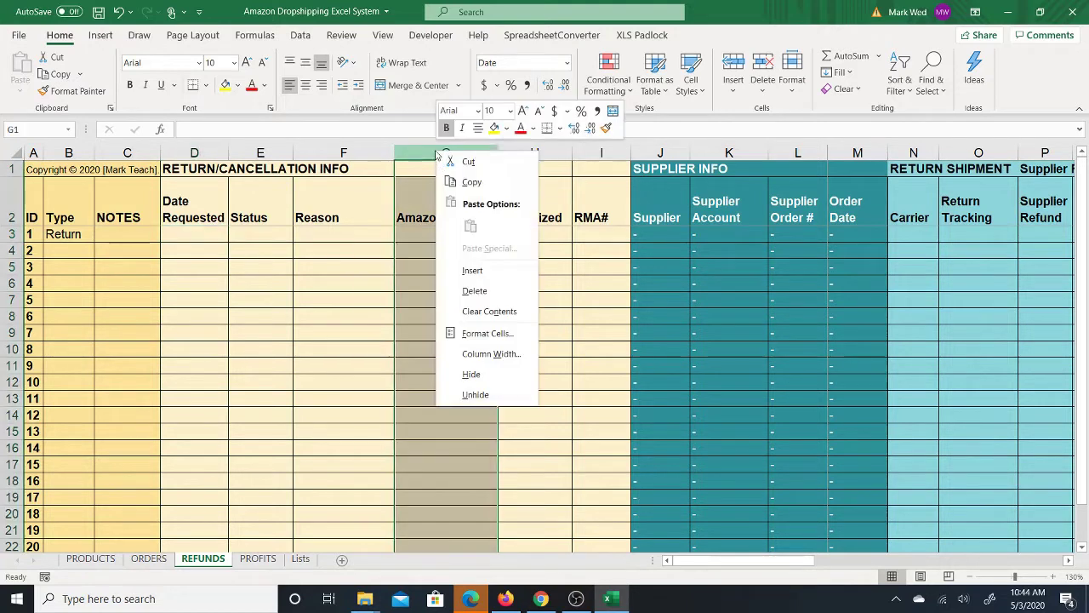
left_click(456, 161)
right_click(204, 157)
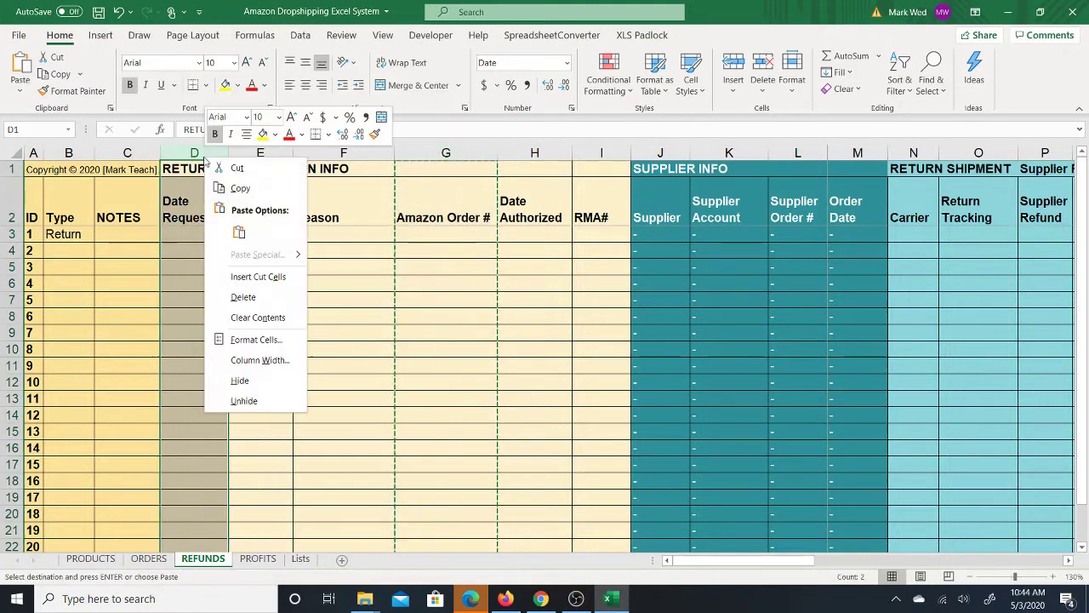
left_click(250, 279)
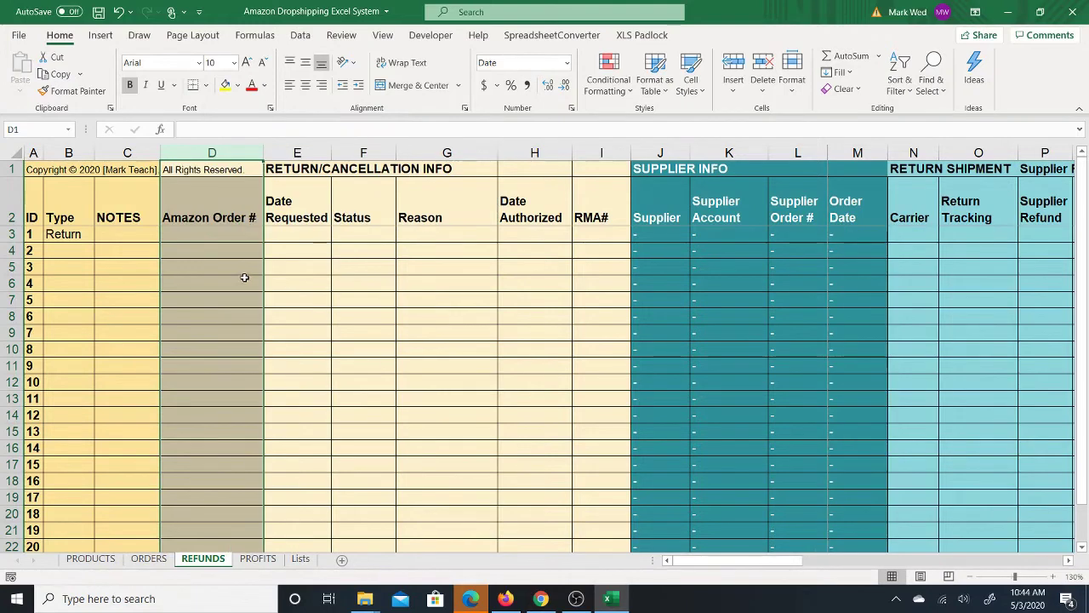
left_click(333, 266)
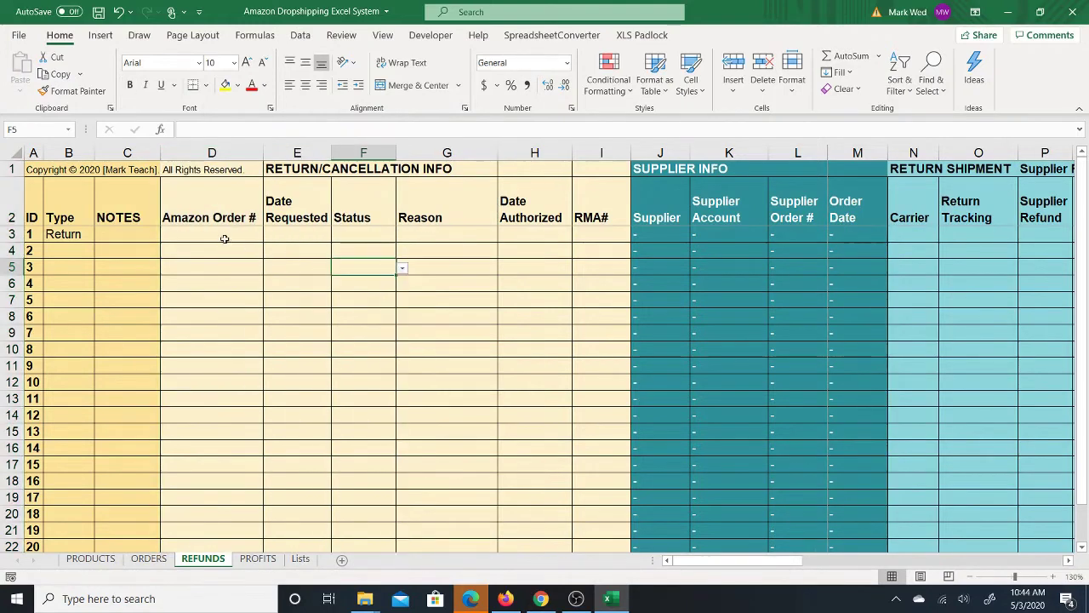
Copy the first order's number from the ORDERS sheet into the Amazon Order # cell of refund ID 1.
left_click(247, 237)
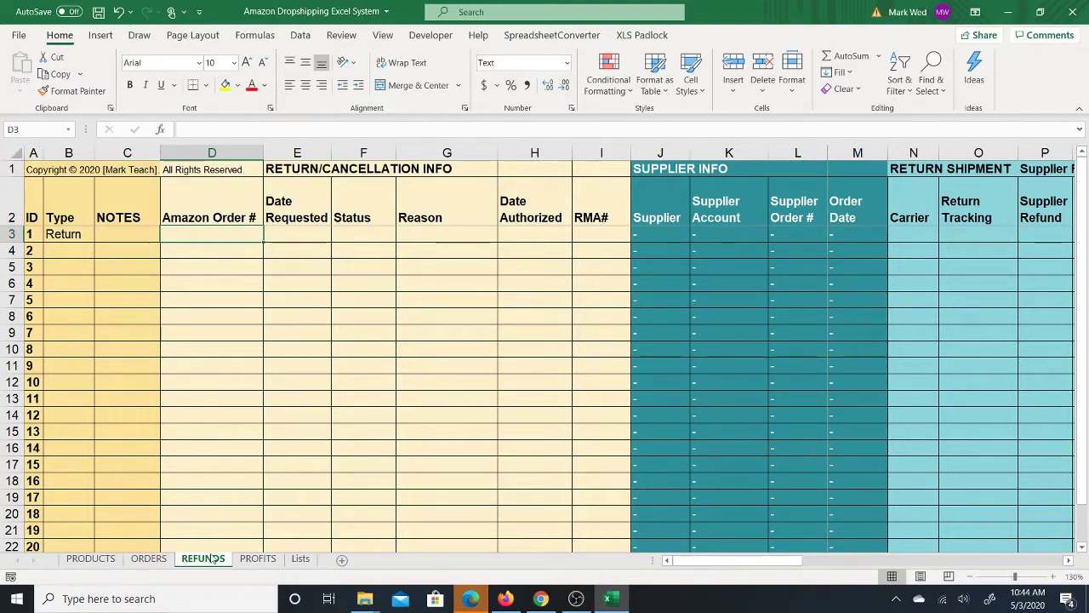
left_click(149, 559)
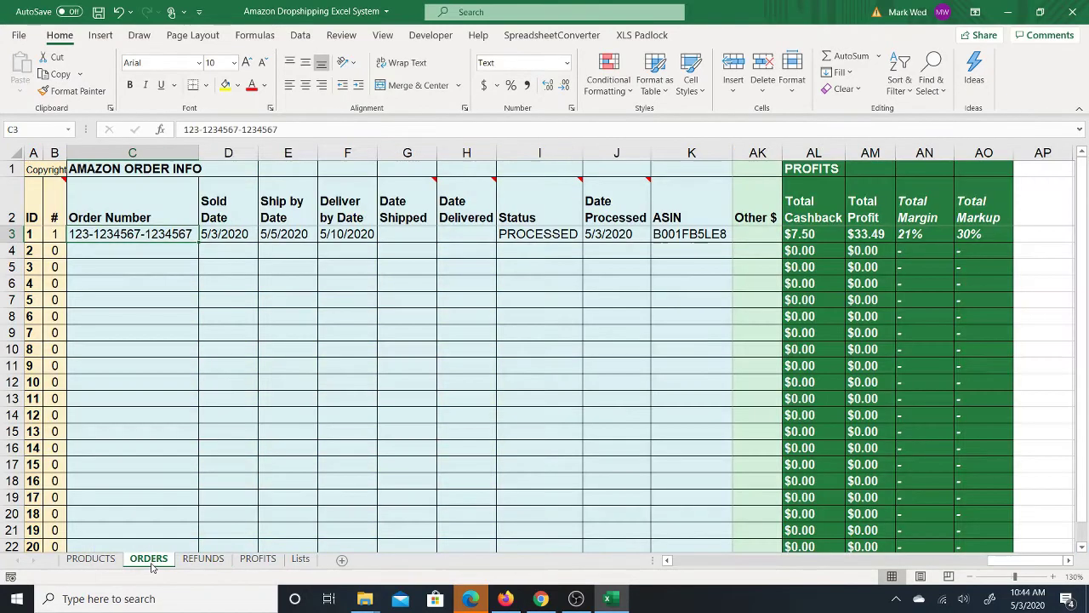
key("ctrl+c")
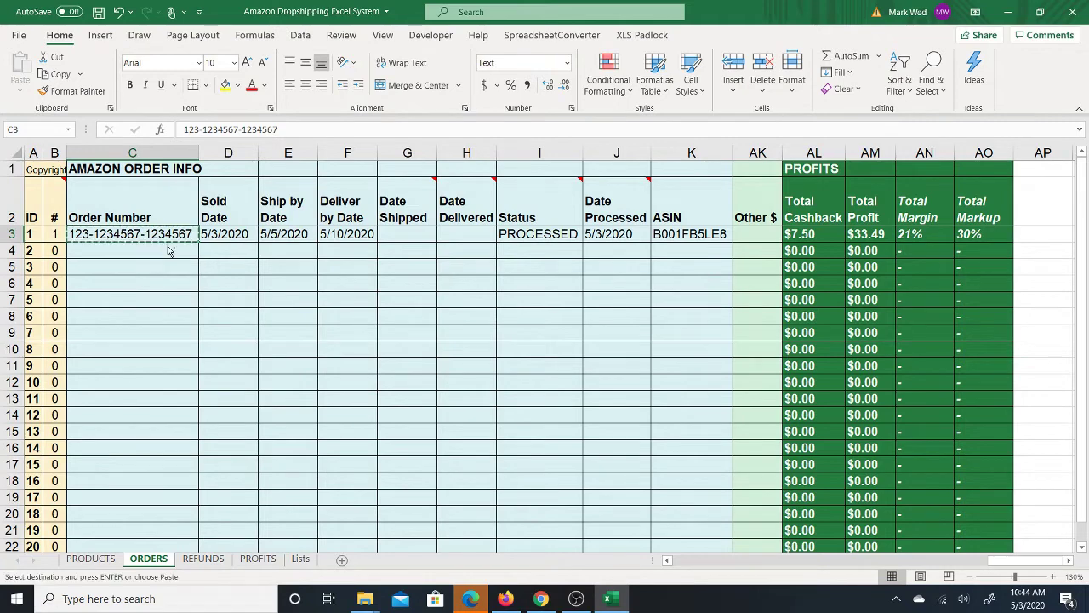
left_click(198, 565)
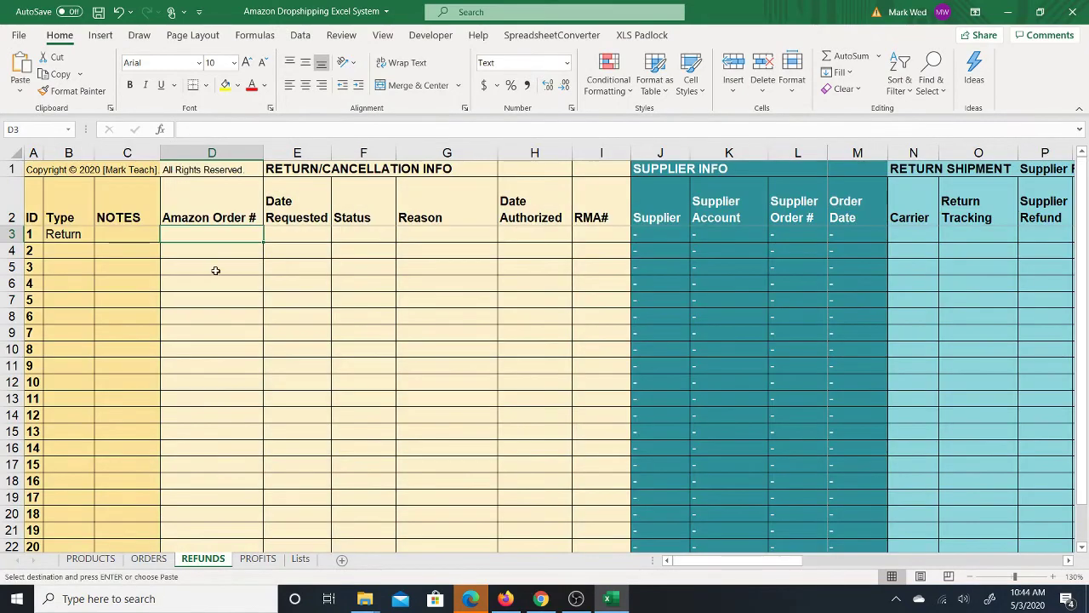
right_click(221, 237)
left_click(276, 230)
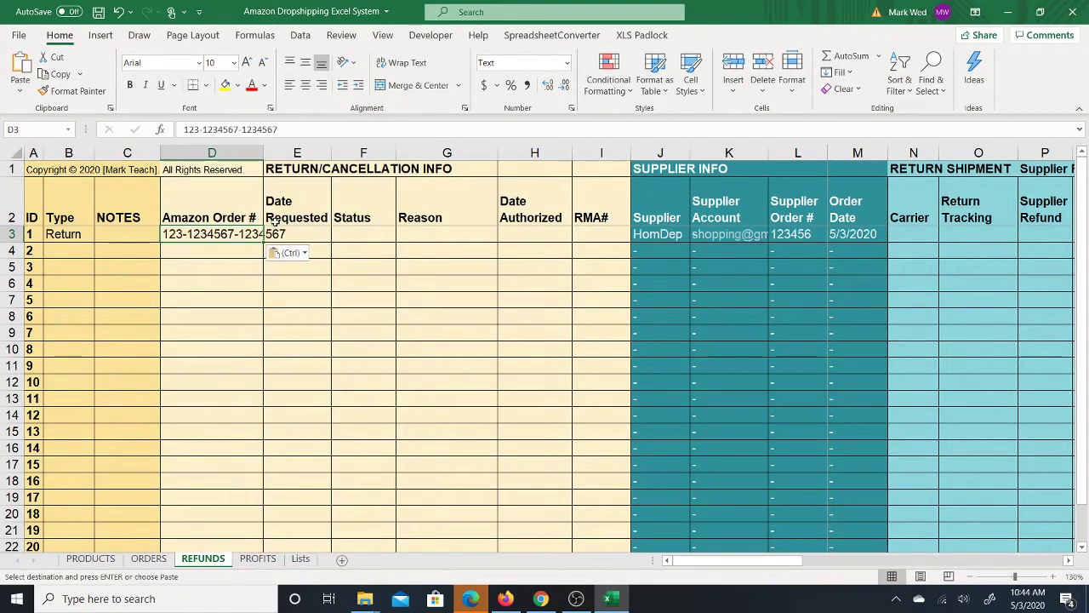
Compare the order number with the ORDERS sheet and widen the Amazon Order # column on REFUNDS to fit it.
left_click(162, 557)
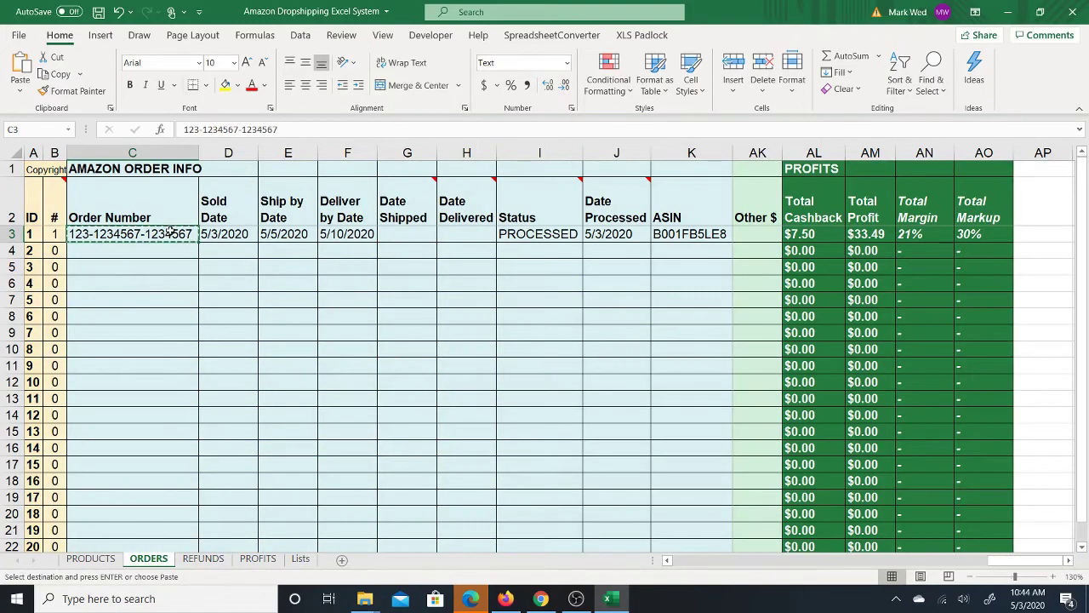
left_click(202, 558)
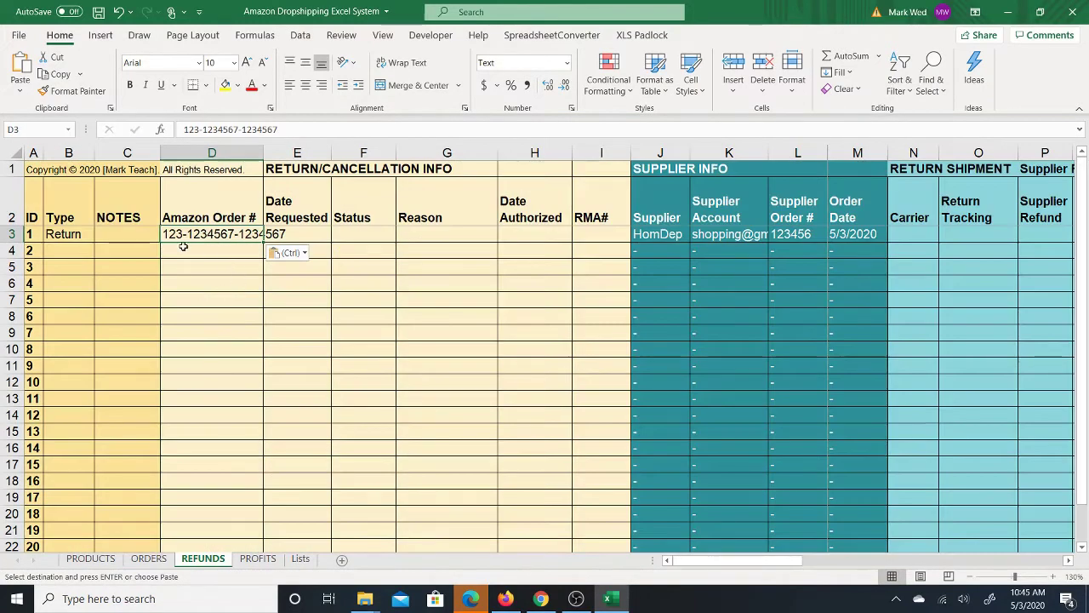
left_click_drag(264, 152, 300, 153)
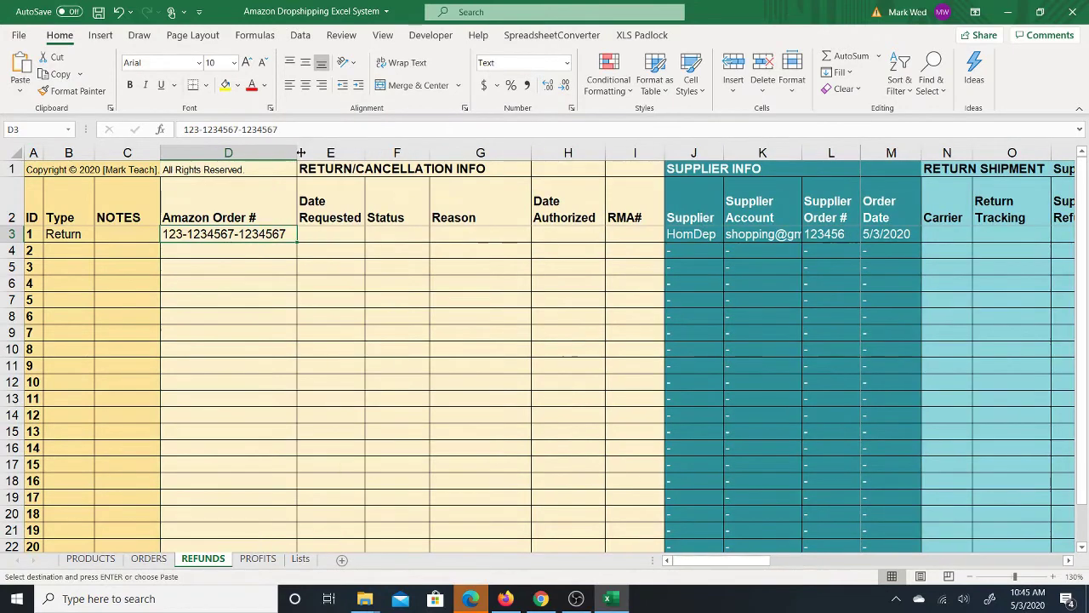
Enter 5/3 as the Date Requested for refund ID 1.
left_click(327, 235)
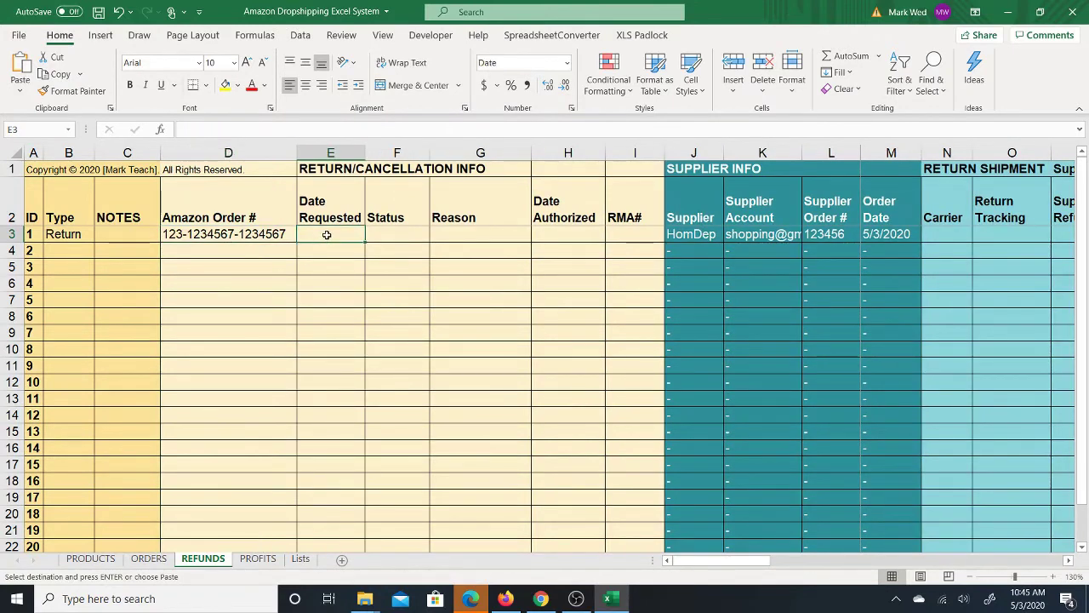
type("5/")
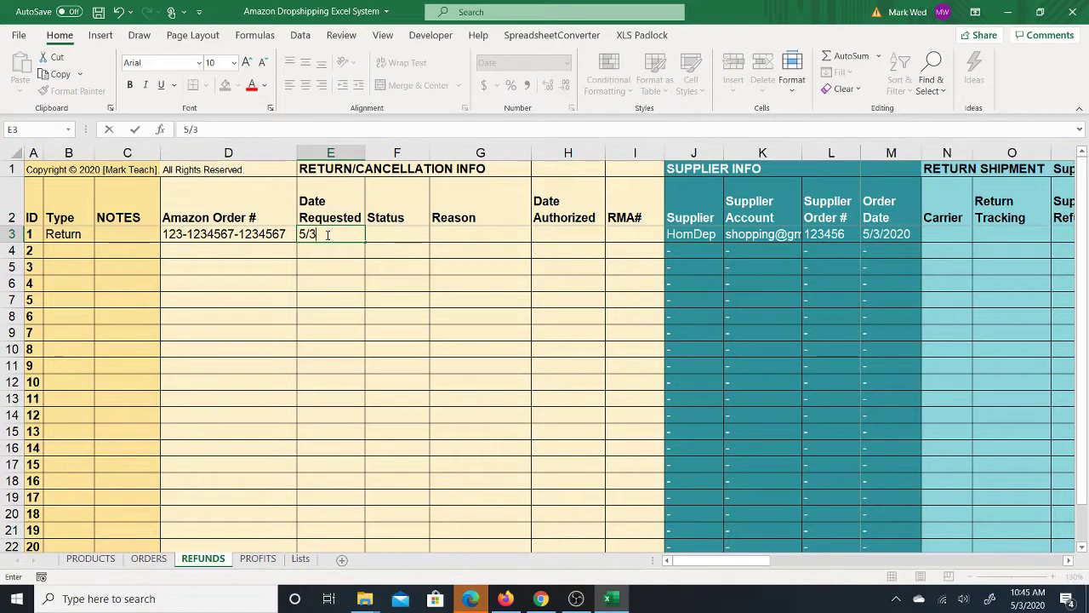
type("3")
key("Tab")
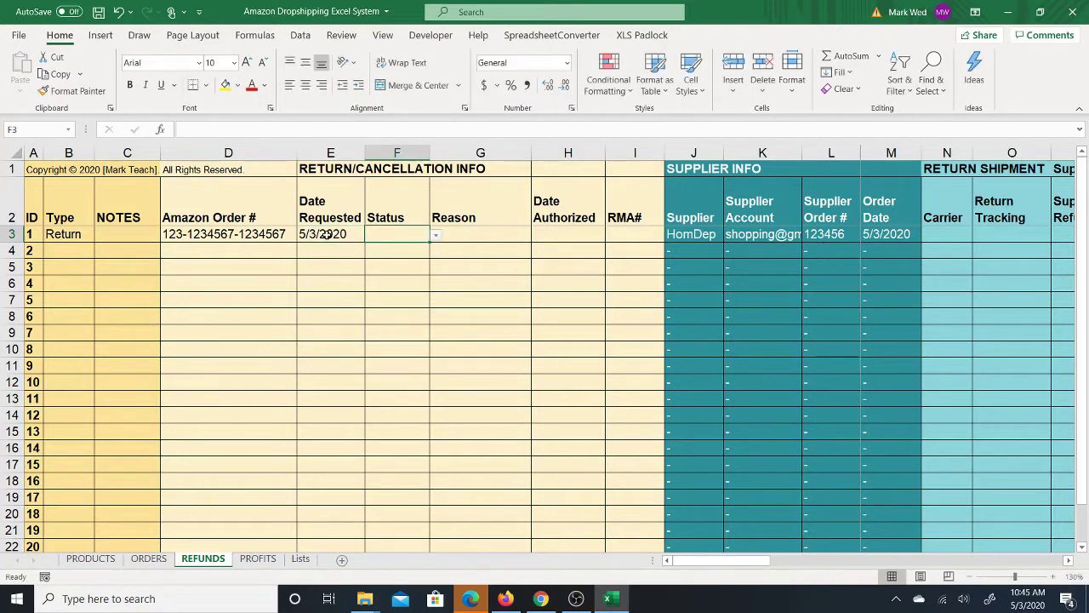
Check the Status choices for refund ID 1 against the Return Status entries on the Lists sheet, and return to REFUNDS.
left_click(436, 237)
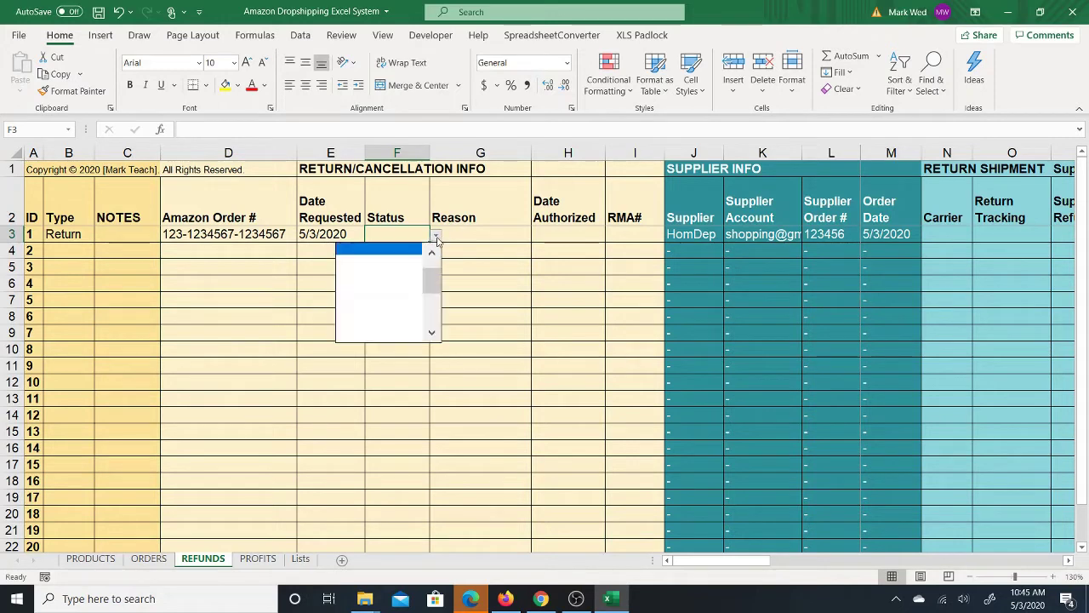
left_click(386, 249)
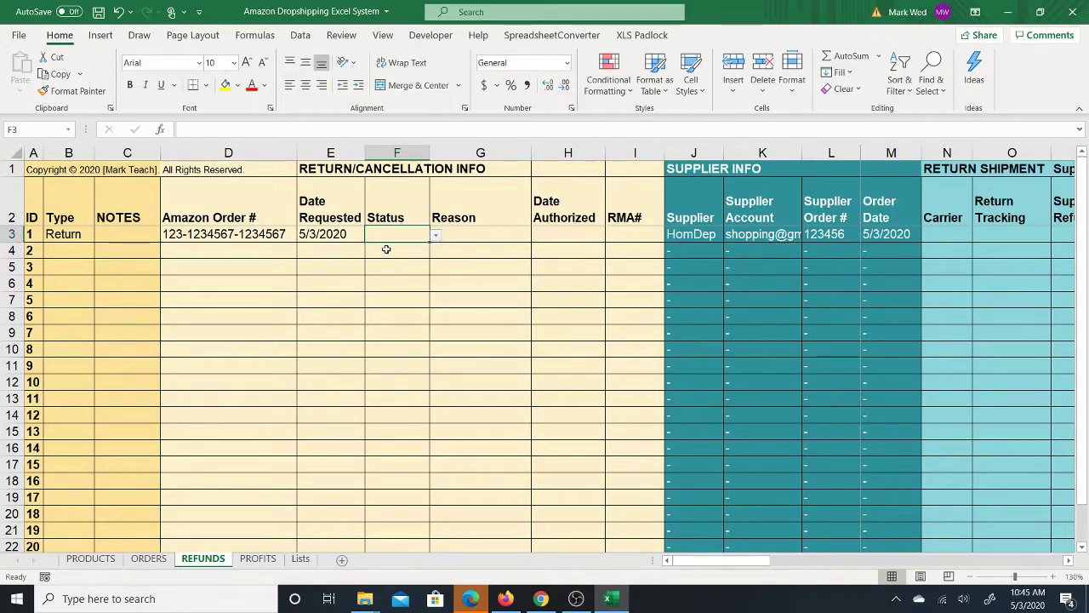
left_click_drag(328, 539, 300, 566)
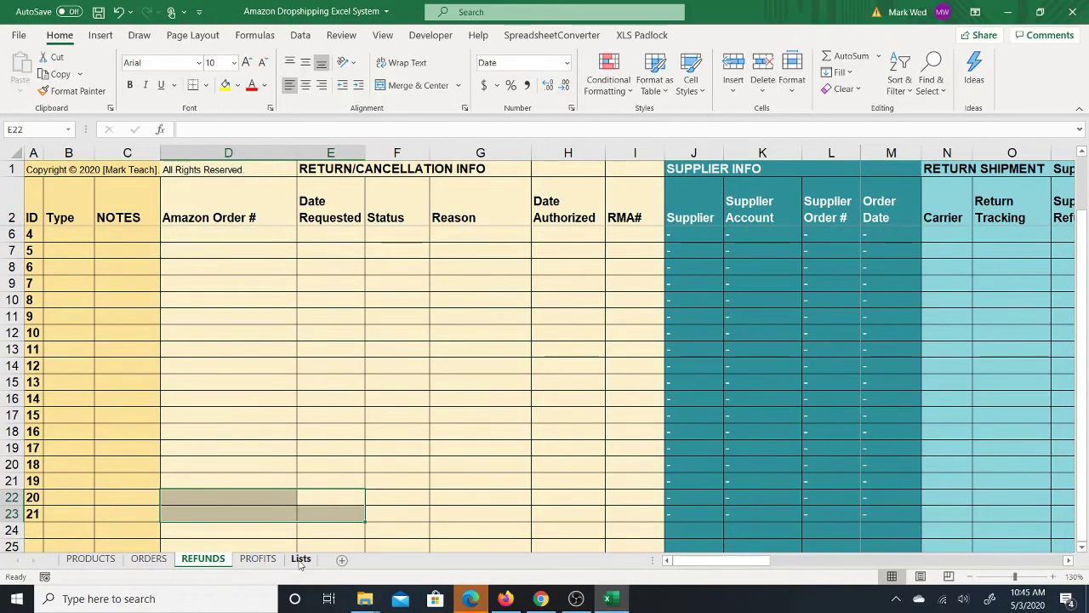
left_click(300, 559)
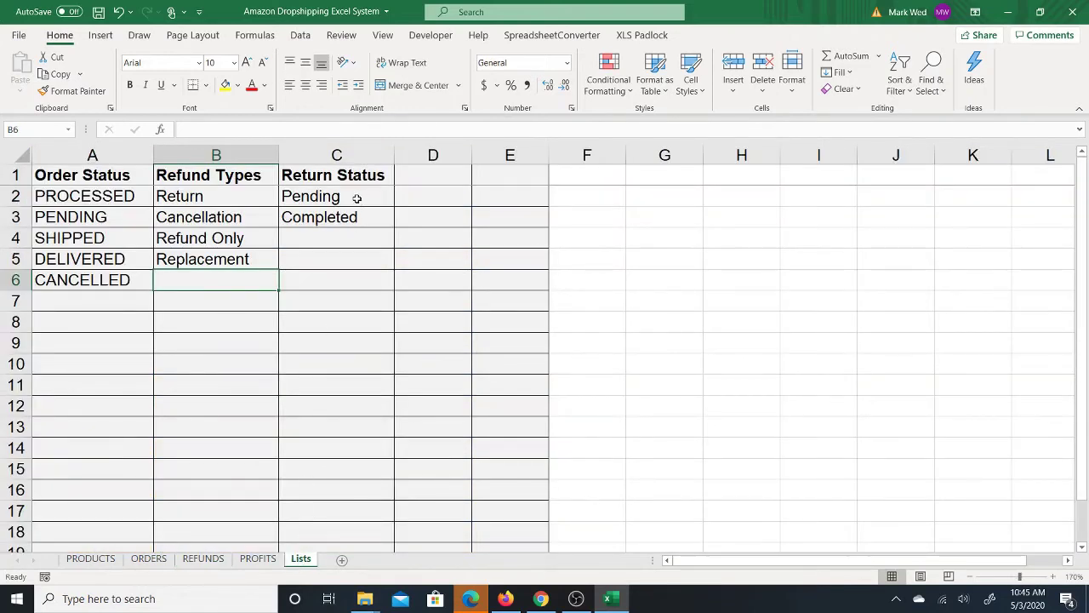
left_click_drag(354, 198, 347, 220)
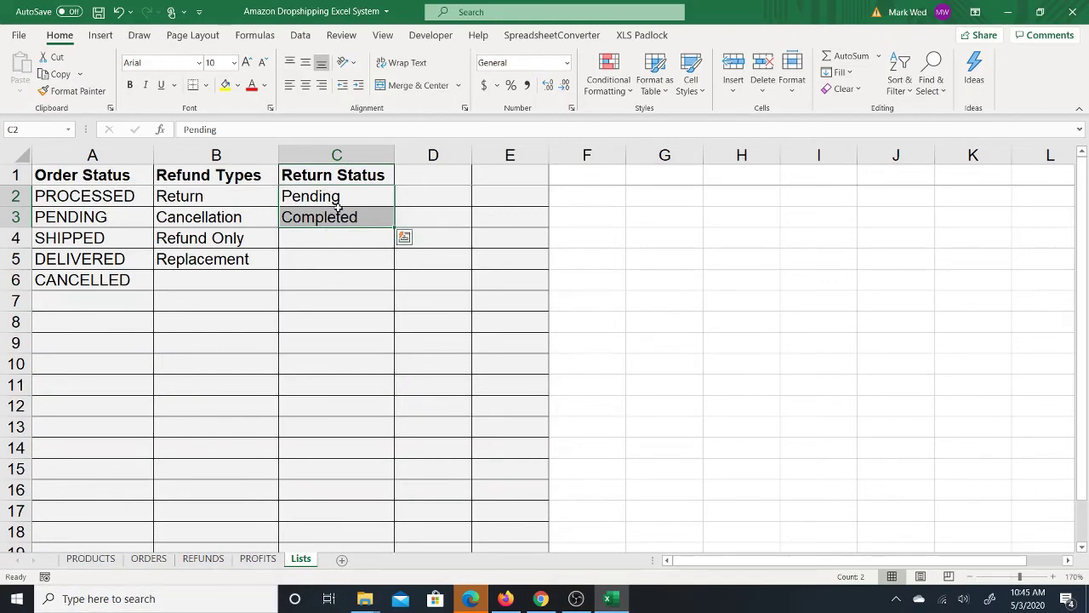
left_click(205, 559)
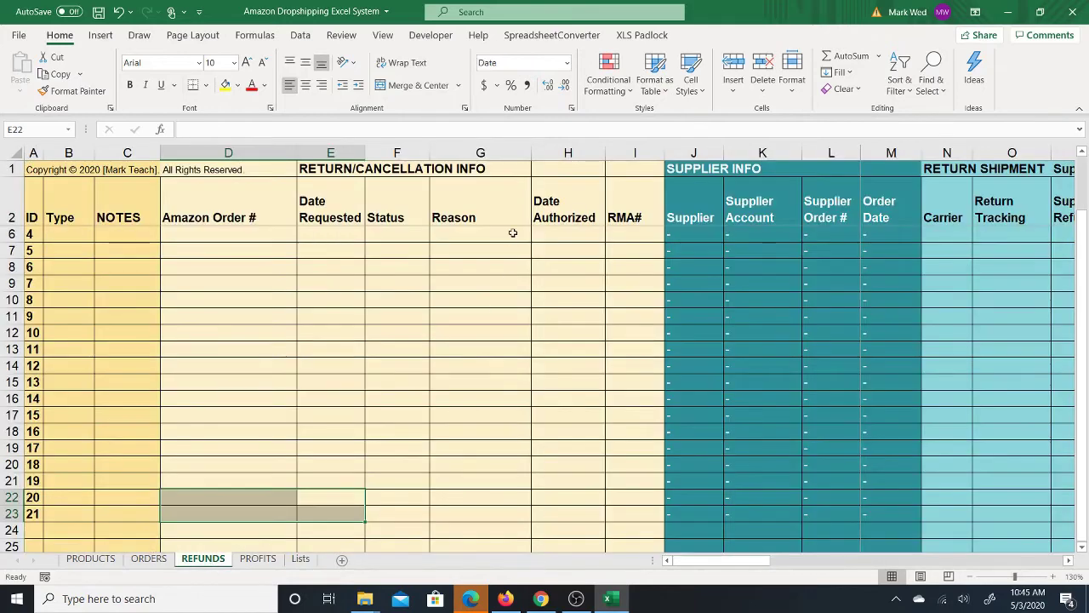
Enter 5/3/2020 as the Date Authorized for refund ID 1.
scroll(1016, 226, "up", 1)
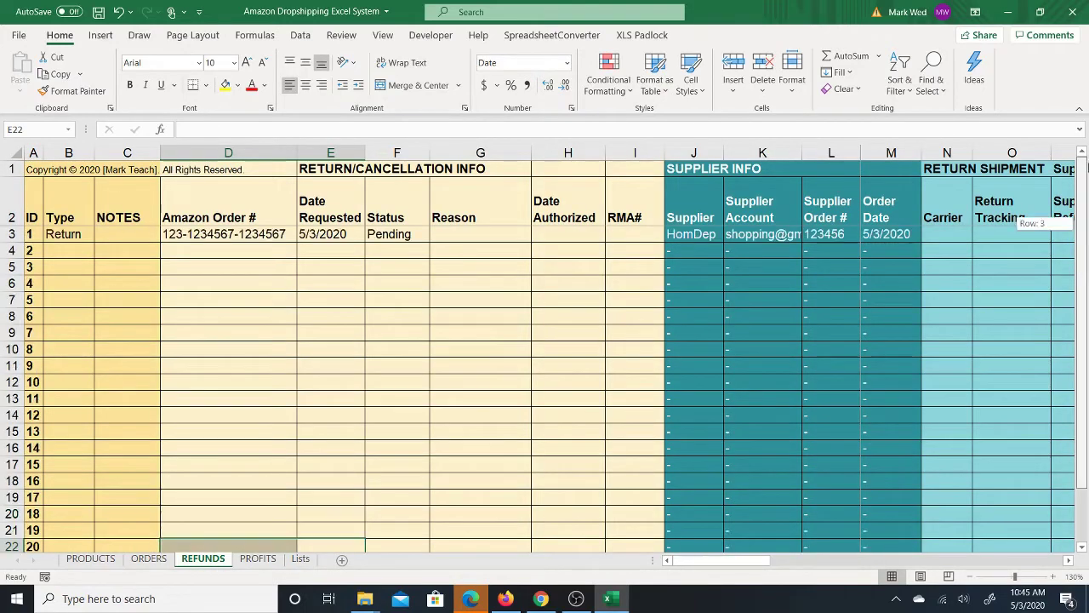
left_click(409, 236)
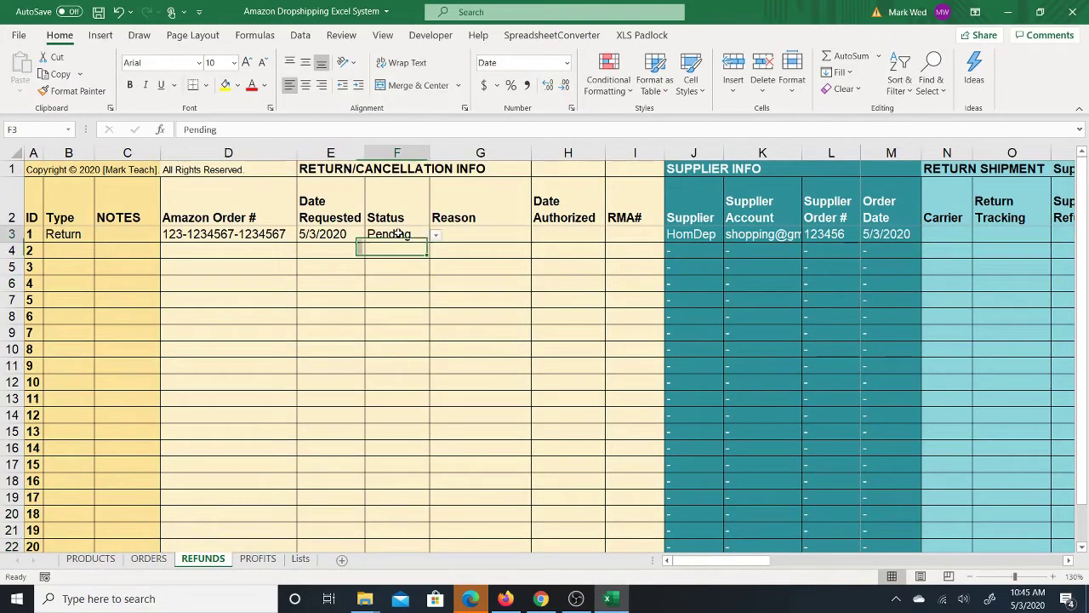
left_click(491, 234)
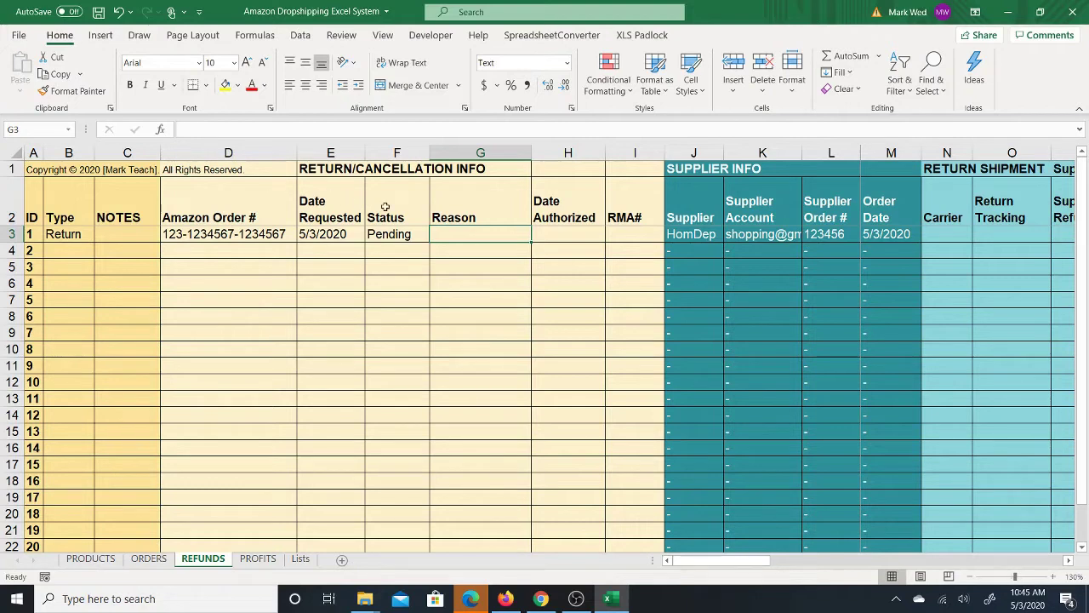
left_click(568, 233)
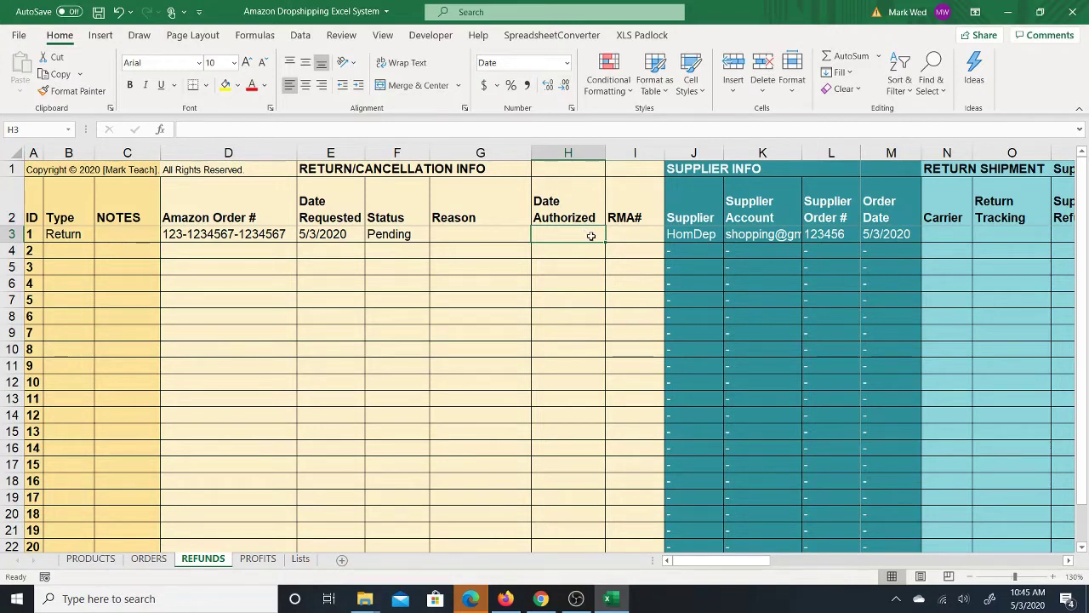
type("5")
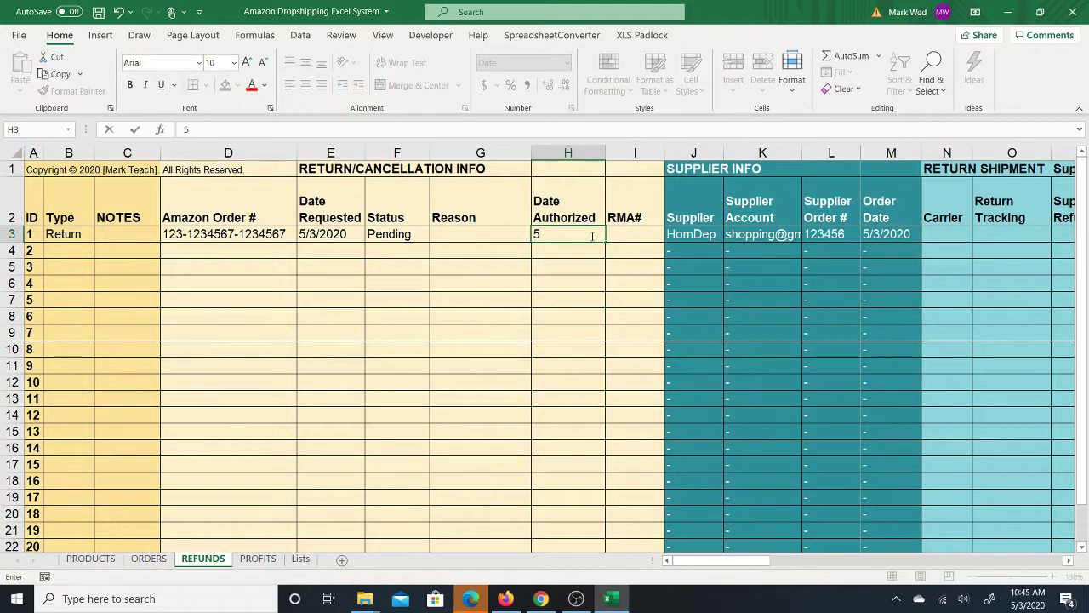
type("/3/2020")
Change the Date Requested for refund ID 1 to 5/5/2020.
key("Left")
key("Left")
key("Left")
type("5")
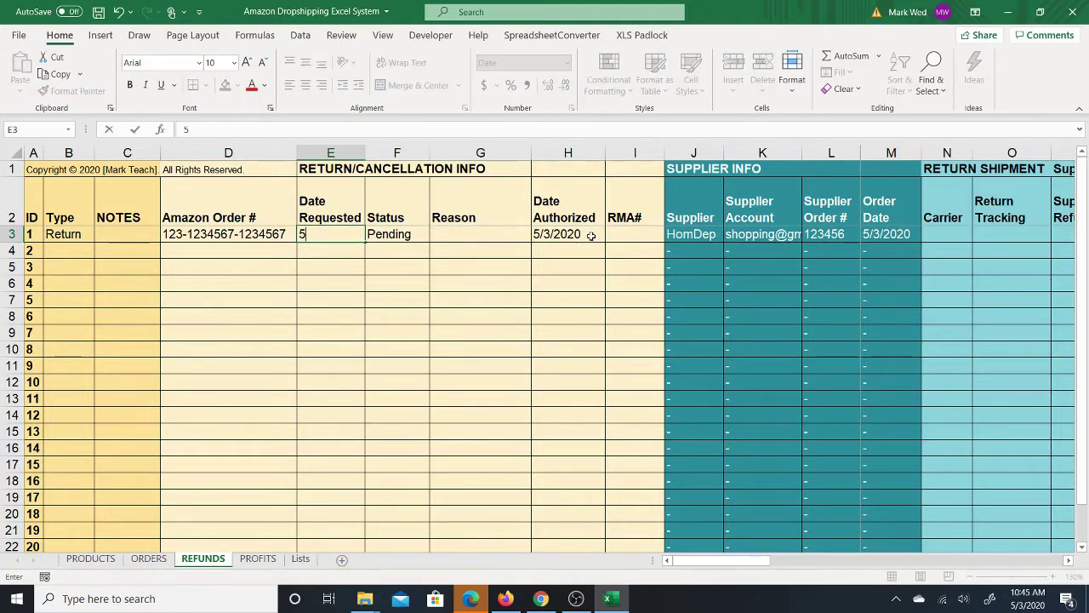
type("/5/2020")
Set the Date Authorized for refund ID 1 to 5/5/2020.
key("Right")
key("Right")
key("Right")
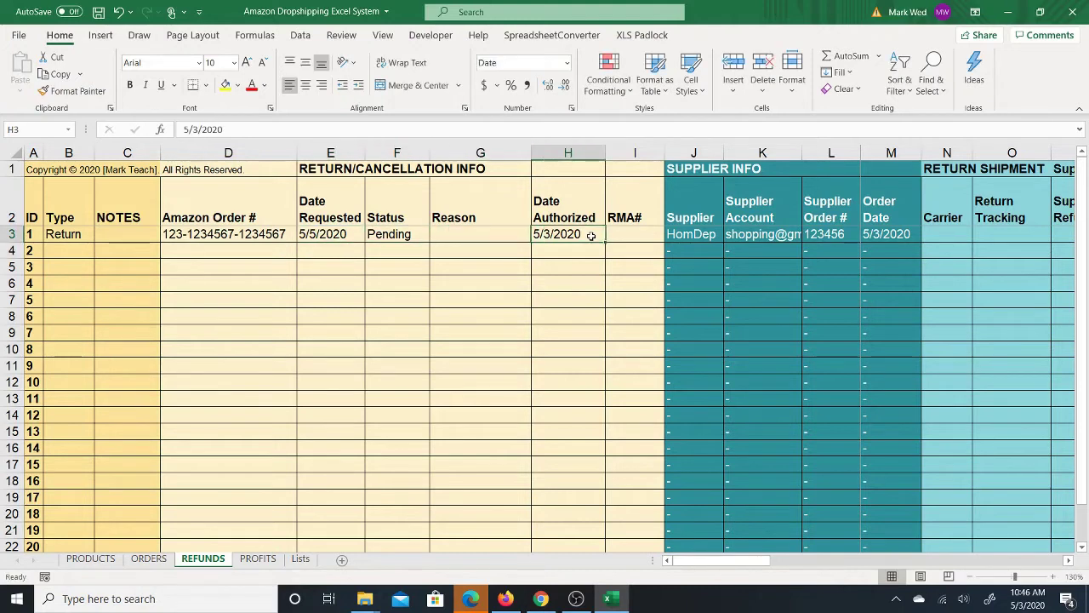
type("5/5/2020")
key("ctrl+Return")
Examine the RMA# cell and the SUPPLIER INFO lookup formulas from Supplier through Order Date for refund ID 1.
key("Right")
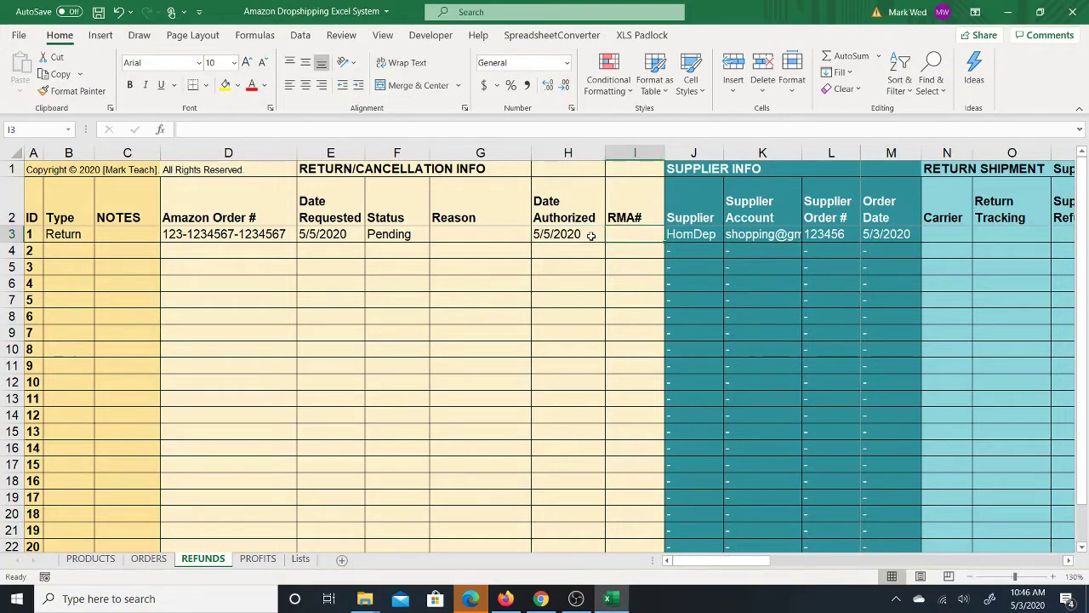
key("Right")
key("Left")
key("Right")
key("Right")
key("Right")
key("Right")
key("Left")
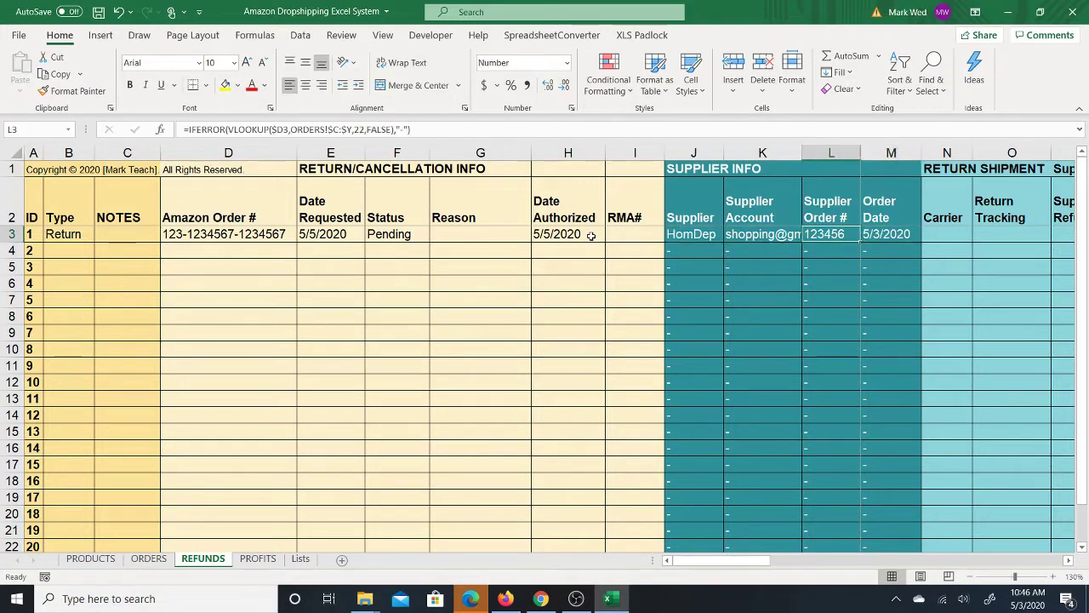
key("Left")
key("Left")
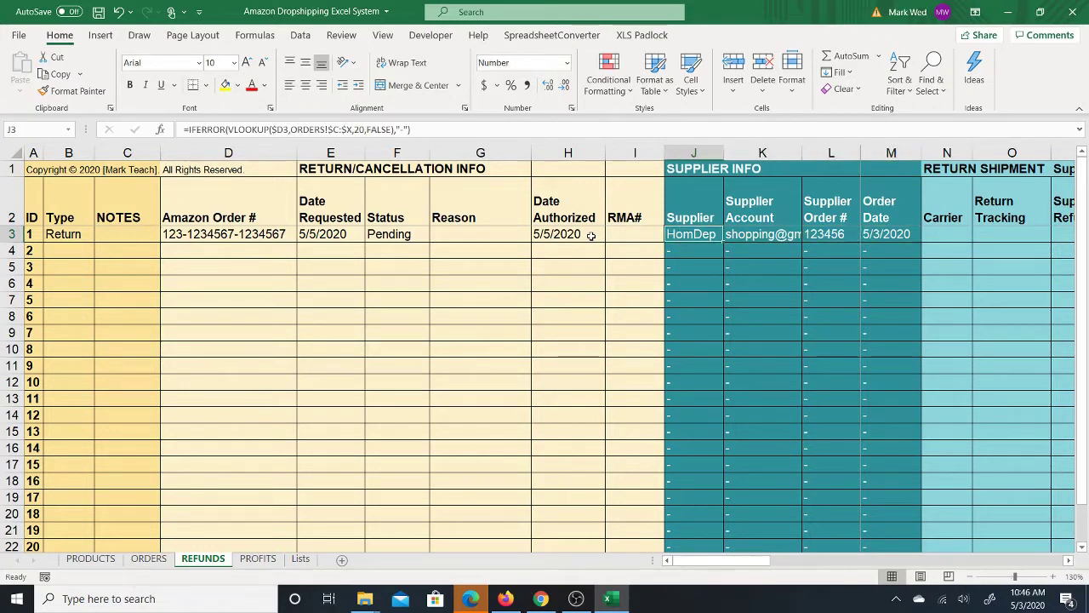
Review the return details of refund ID 1 from Status across to RMA# and the Supplier cell.
key("Left")
key("Left")
key("Left")
key("Left")
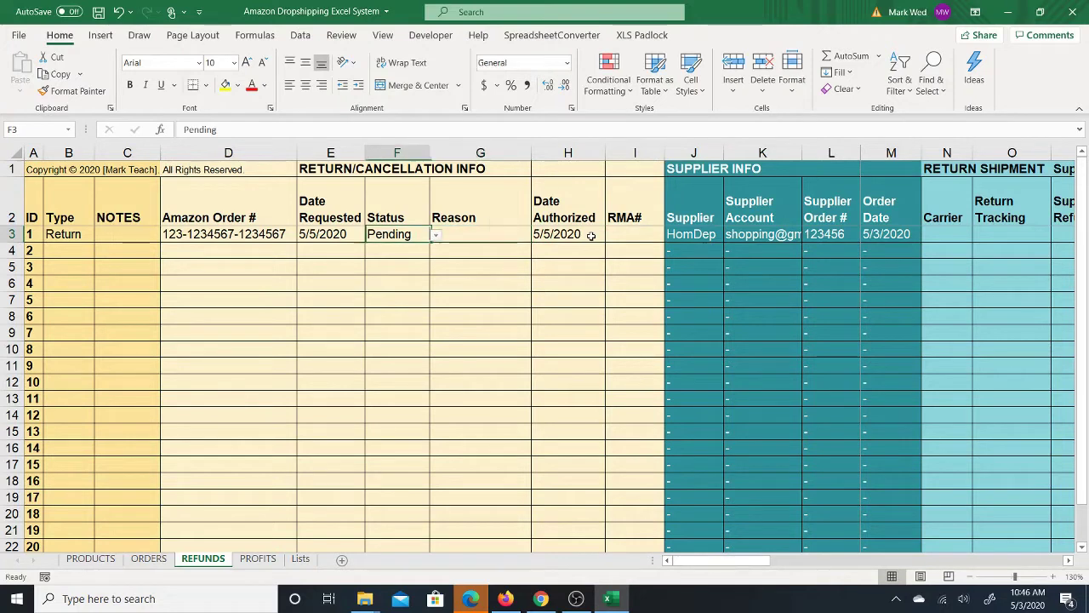
key("Right")
key("Right")
key("Right")
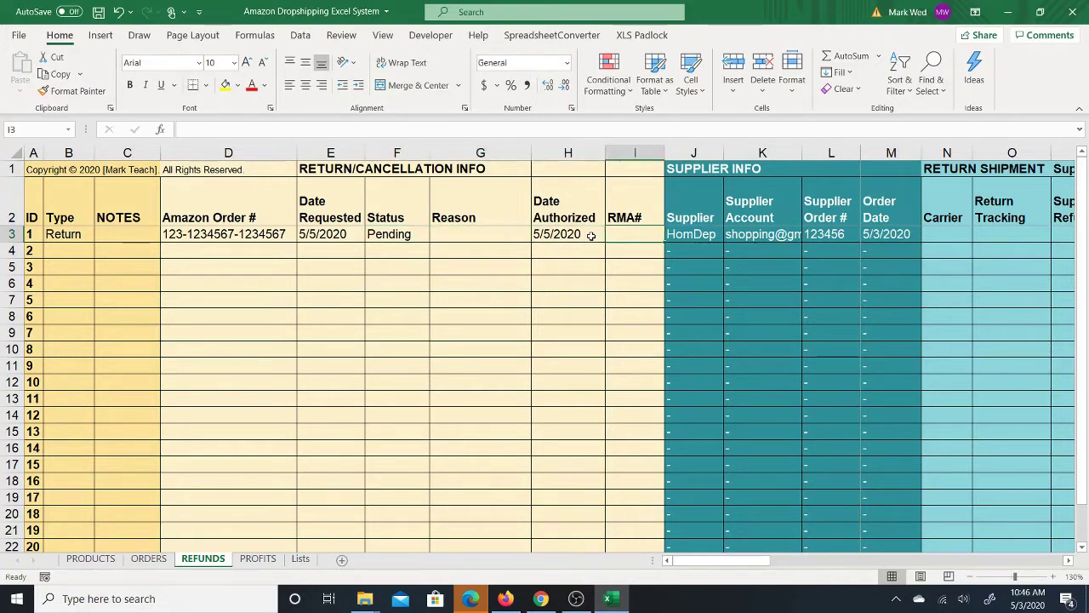
key("Right")
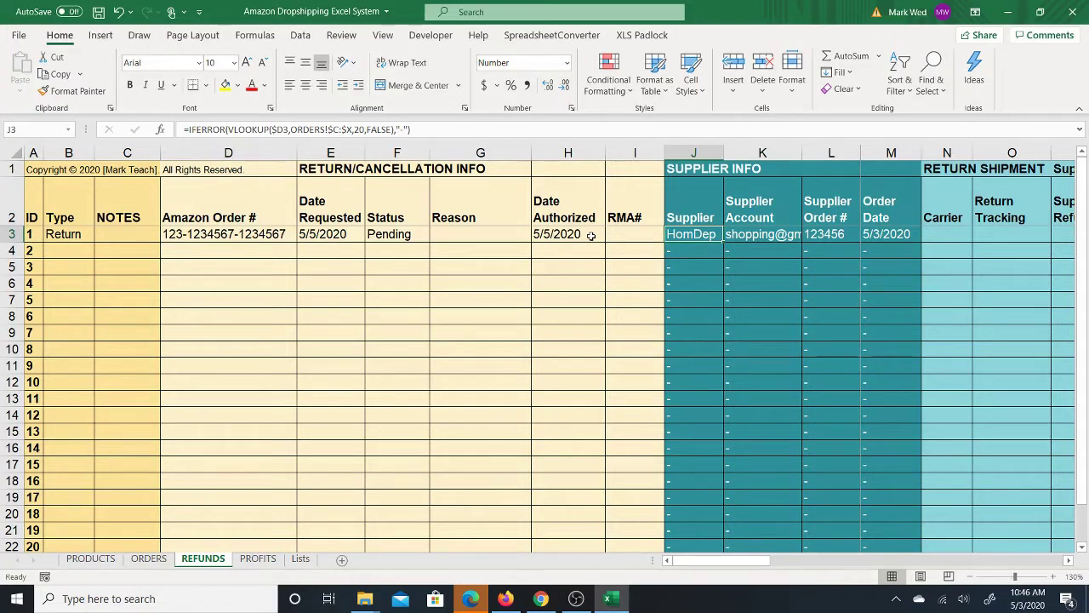
Compare the Amazon Order # of refund ID 1 with the SUPPLIER INFO cells that look up their data from it.
key("Left")
key("Left")
key("Left")
key("Left")
key("Left")
key("Left")
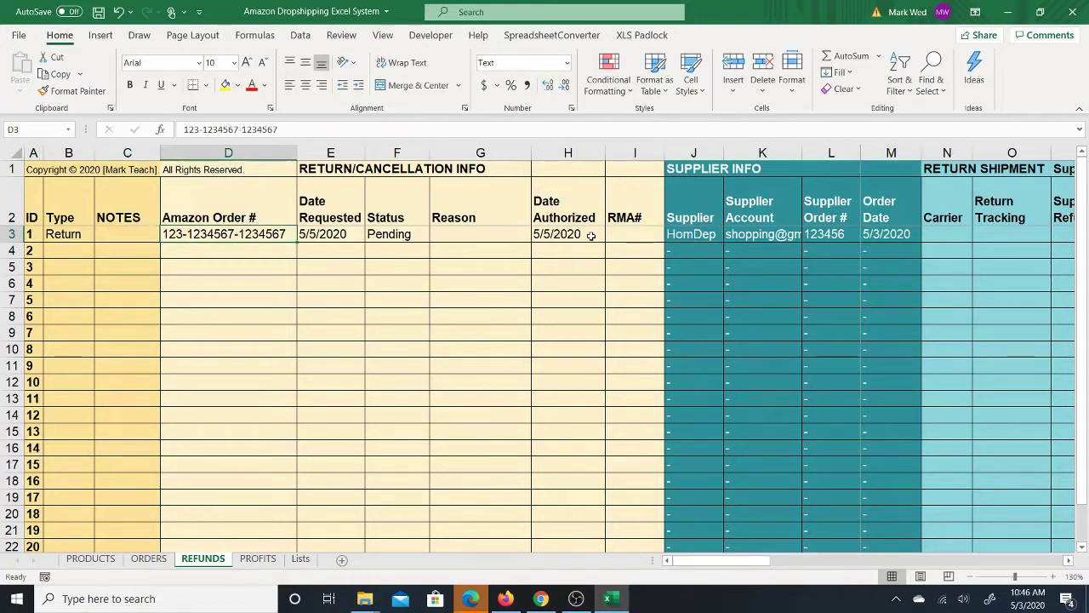
key("Right")
key("Right")
key("Right")
key("Right")
key("Right")
key("Right")
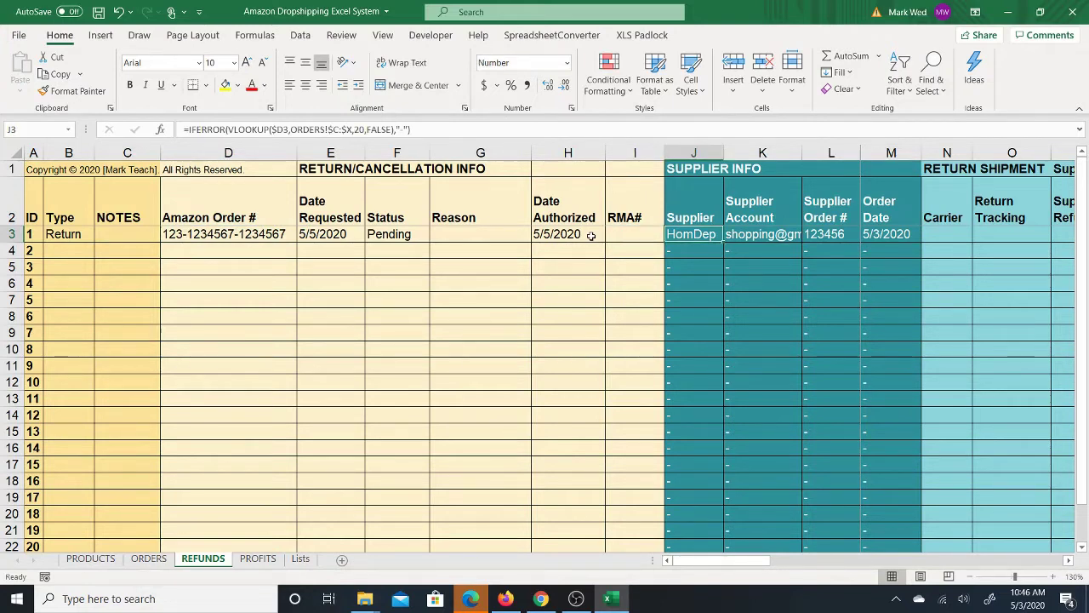
key("Right")
key("Right")
key("Right")
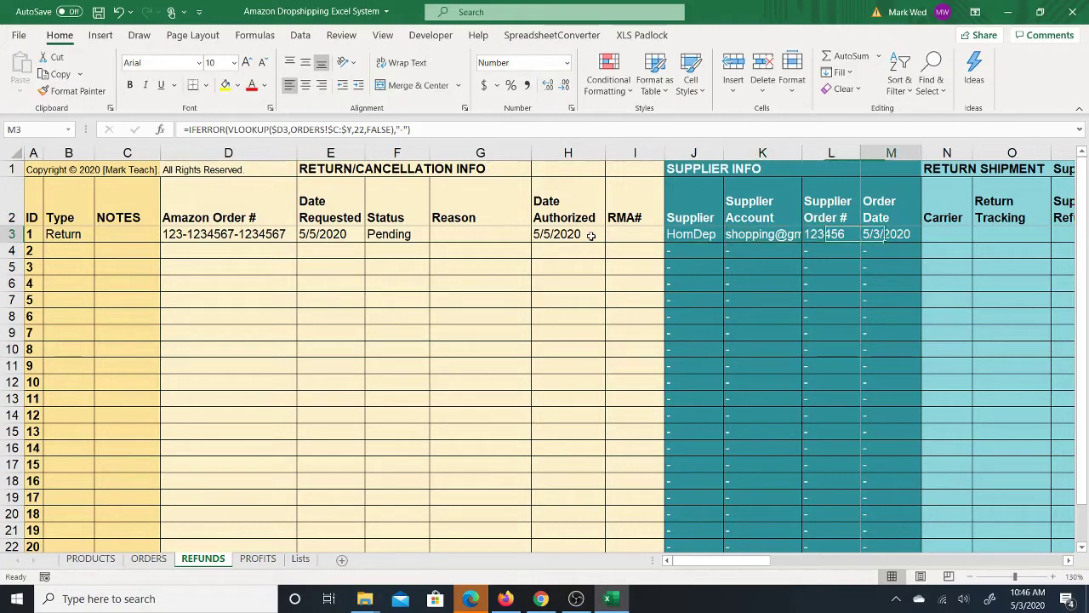
key("Right")
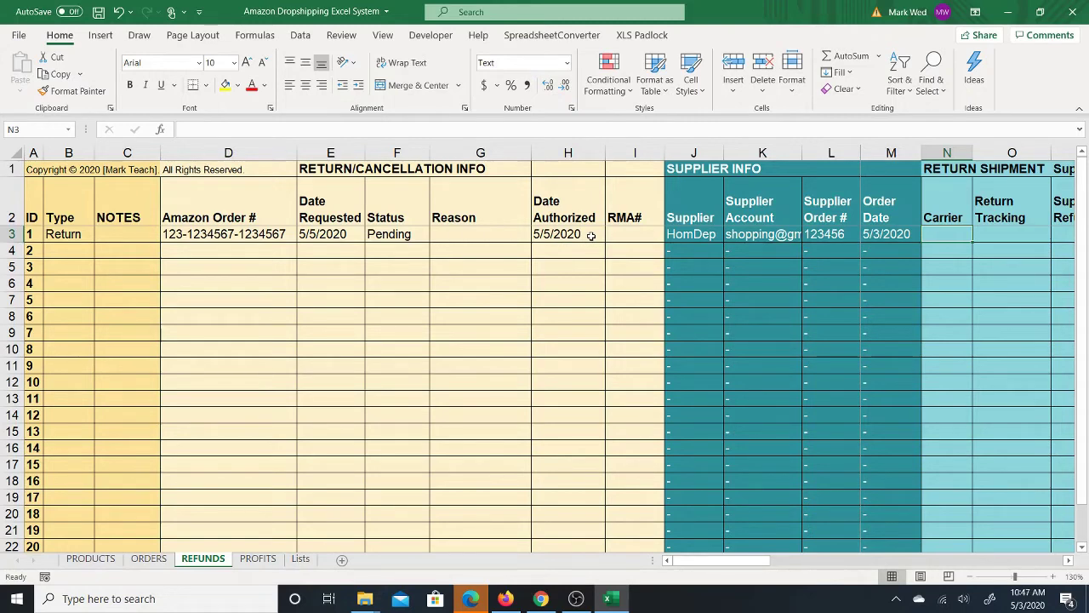
left_click(270, 236)
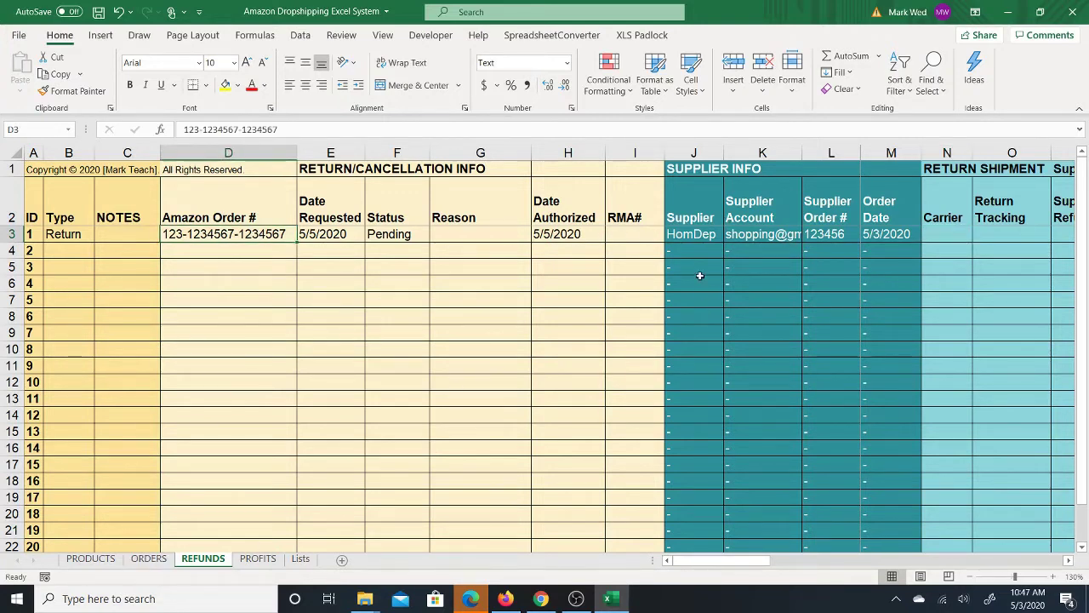
Examine the Carrier, Return Tracking, Supplier Refund, Refund Date and Item Returned? cells for refund ID 1.
left_click(937, 237)
key("Right")
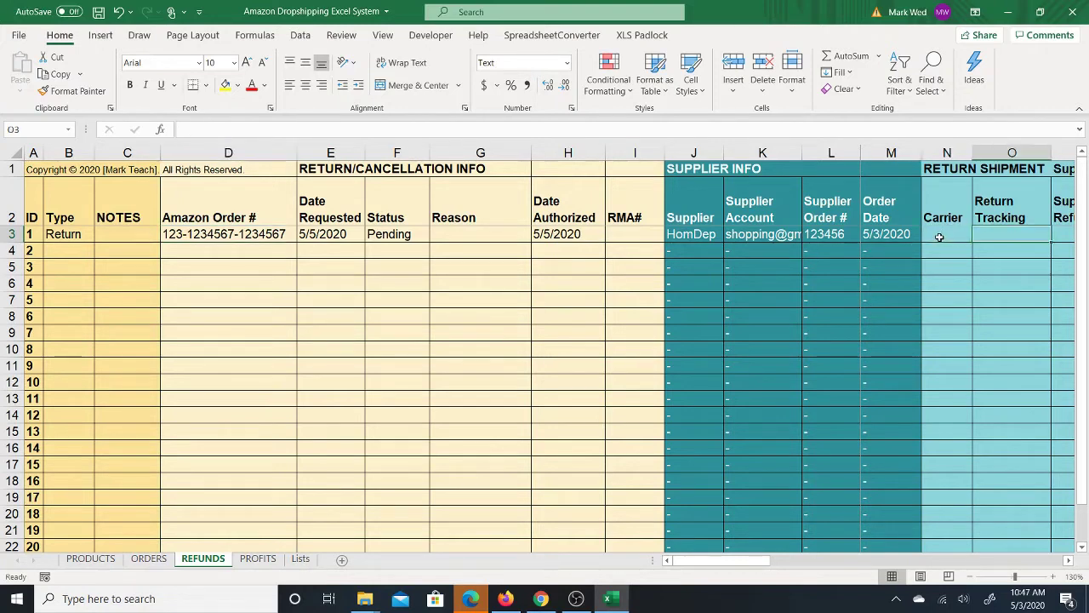
scroll(938, 238, "right", 2)
key("Left")
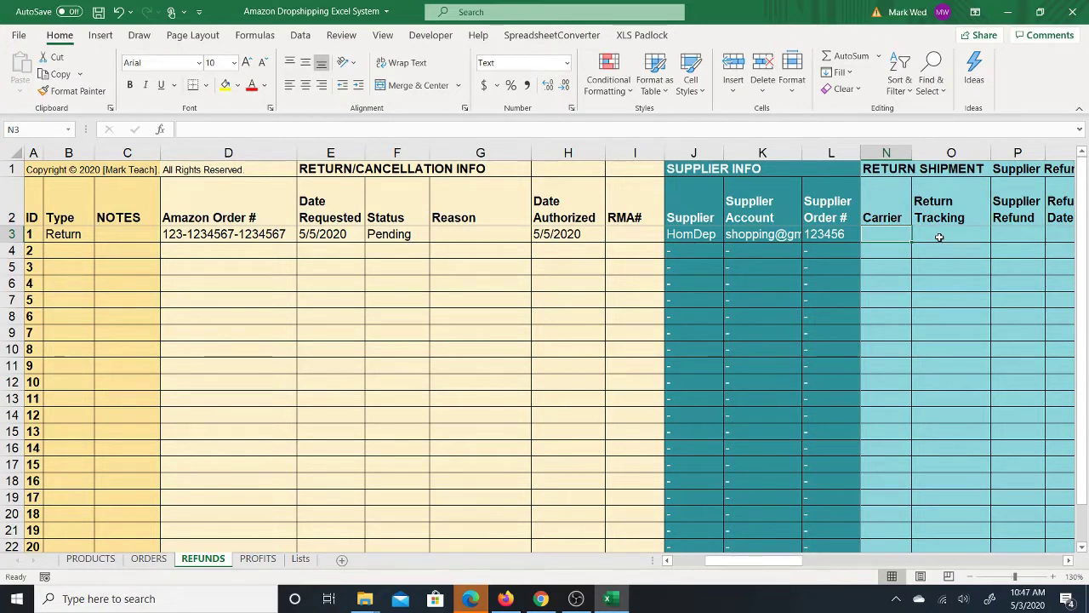
left_click(940, 238)
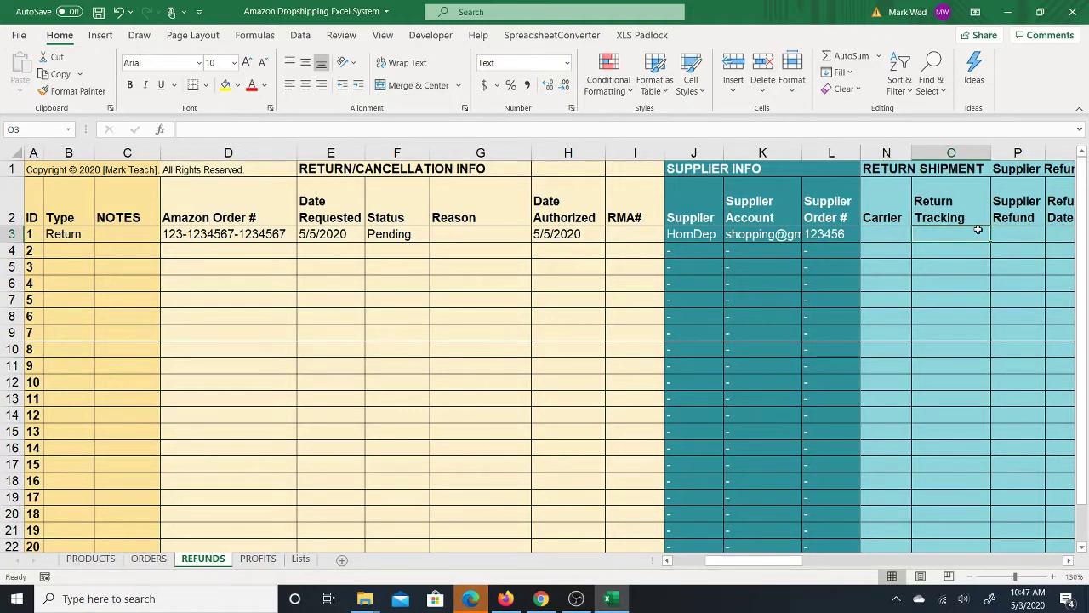
key("Tab")
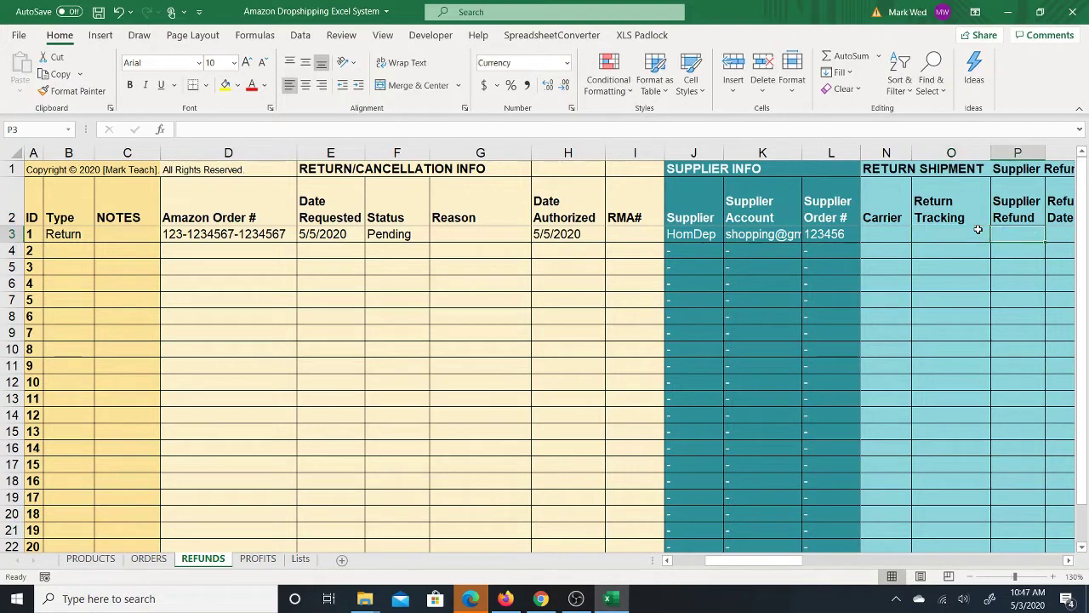
scroll(979, 230, "right", 2)
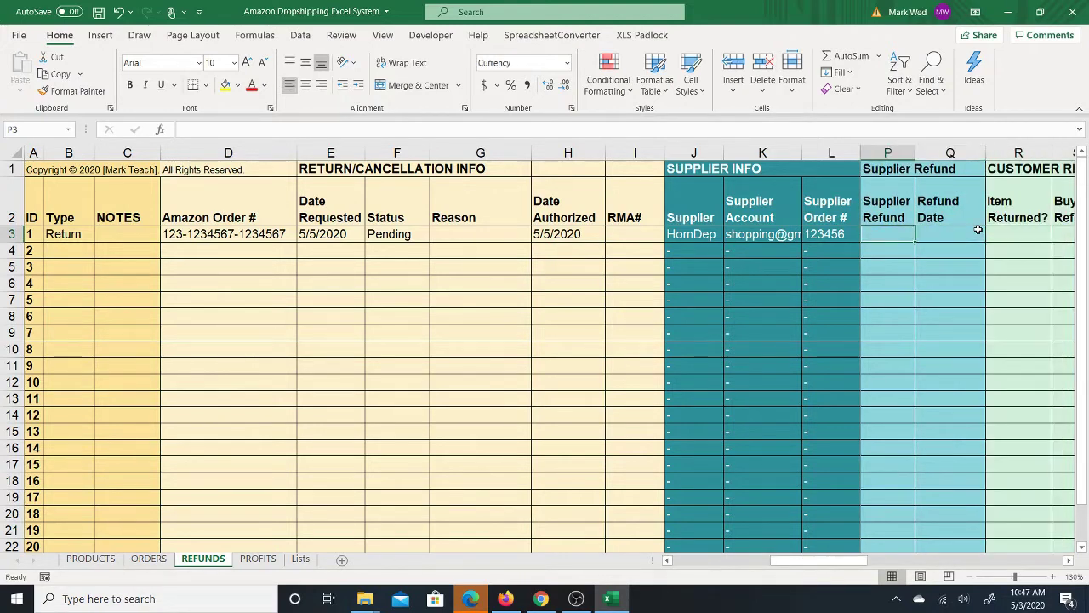
key("shift+Tab")
key("Tab")
key("Tab")
key("Tab")
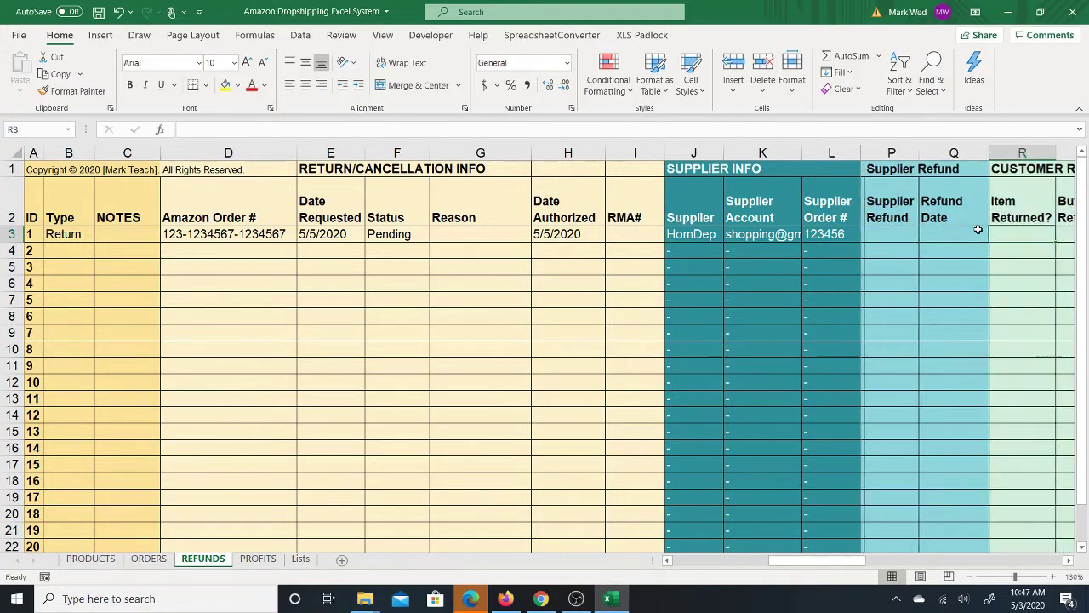
key("shift+Tab")
key("shift+Tab")
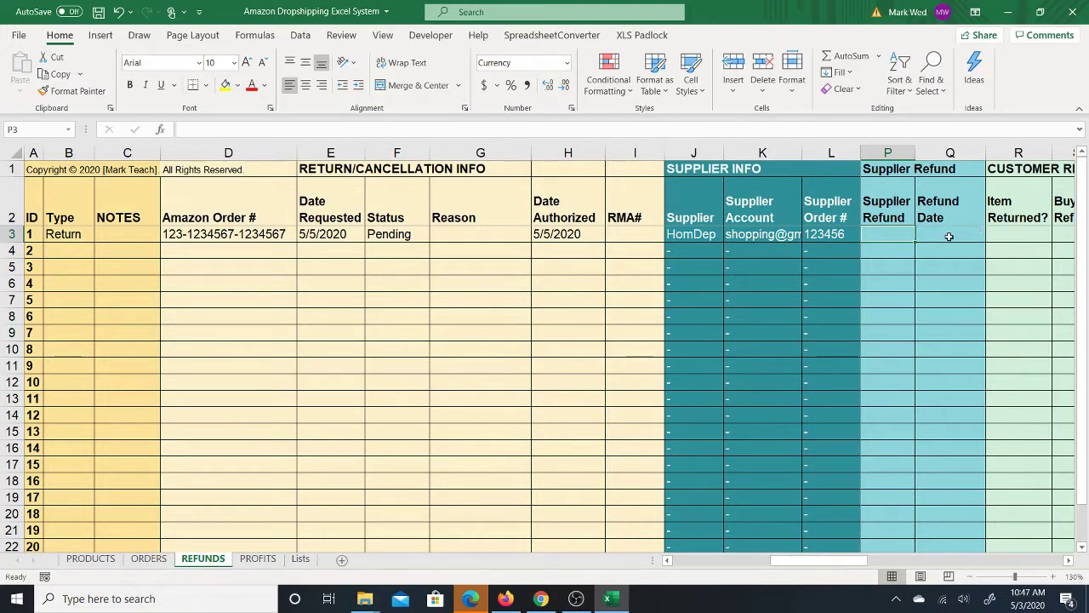
Look up the Total Supplier Cost of the first order on the ORDERS sheet.
left_click(151, 560)
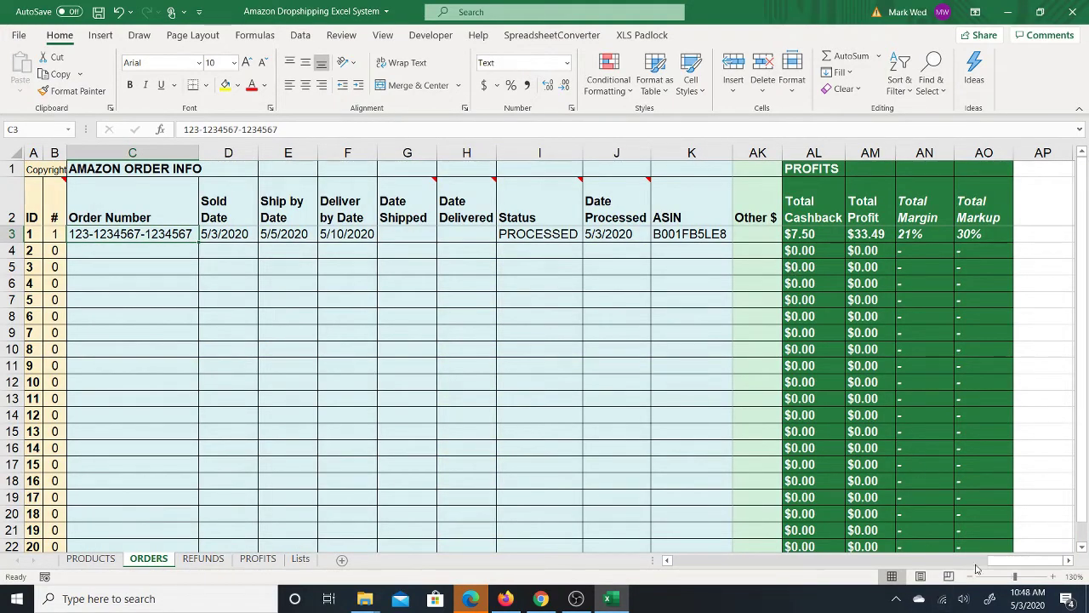
left_click(669, 563)
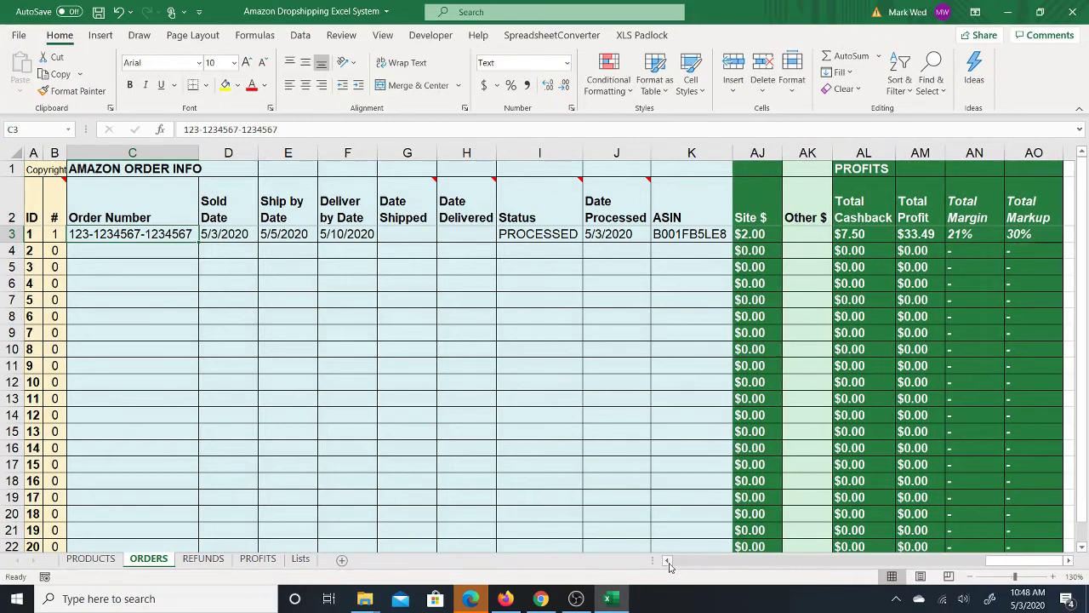
left_click(669, 563)
left_click(669, 563)
left_click(669, 563)
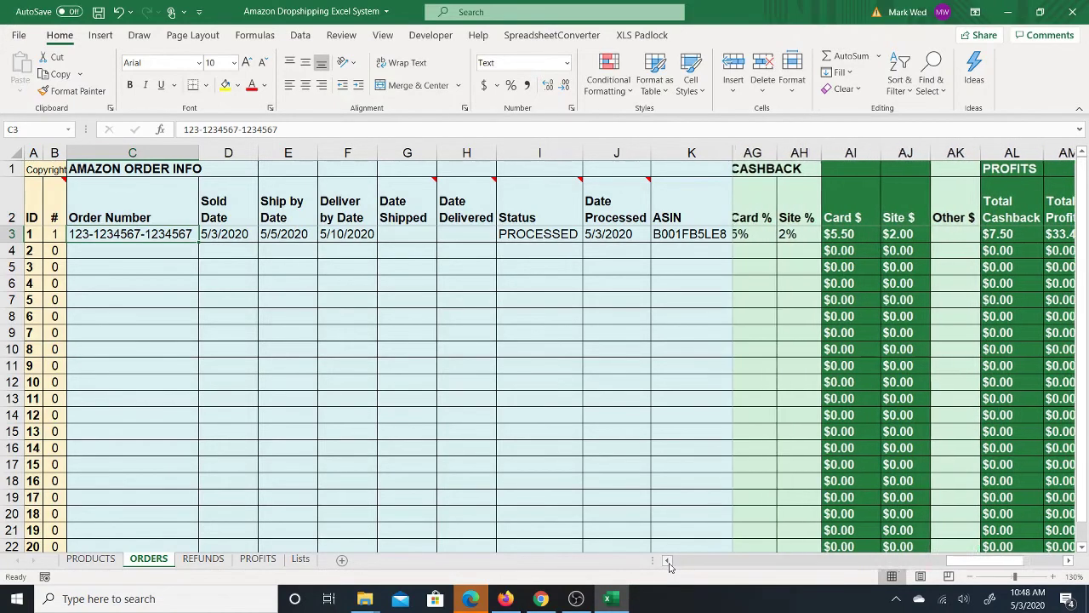
left_click(669, 563)
left_click(668, 563)
left_click(669, 564)
left_click(669, 564)
left_click(669, 563)
left_click(669, 564)
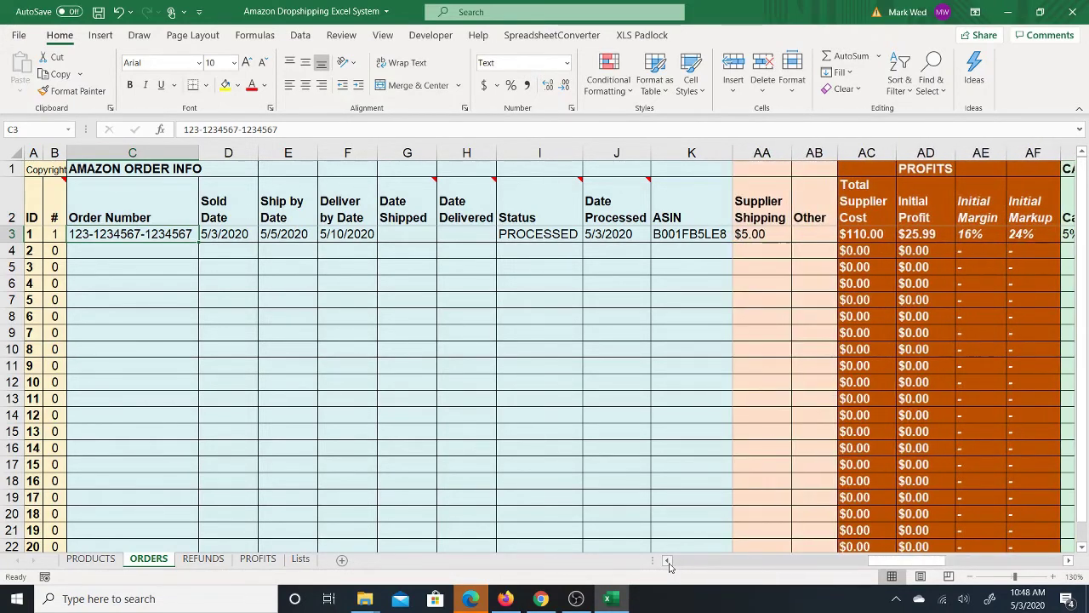
left_click(866, 236)
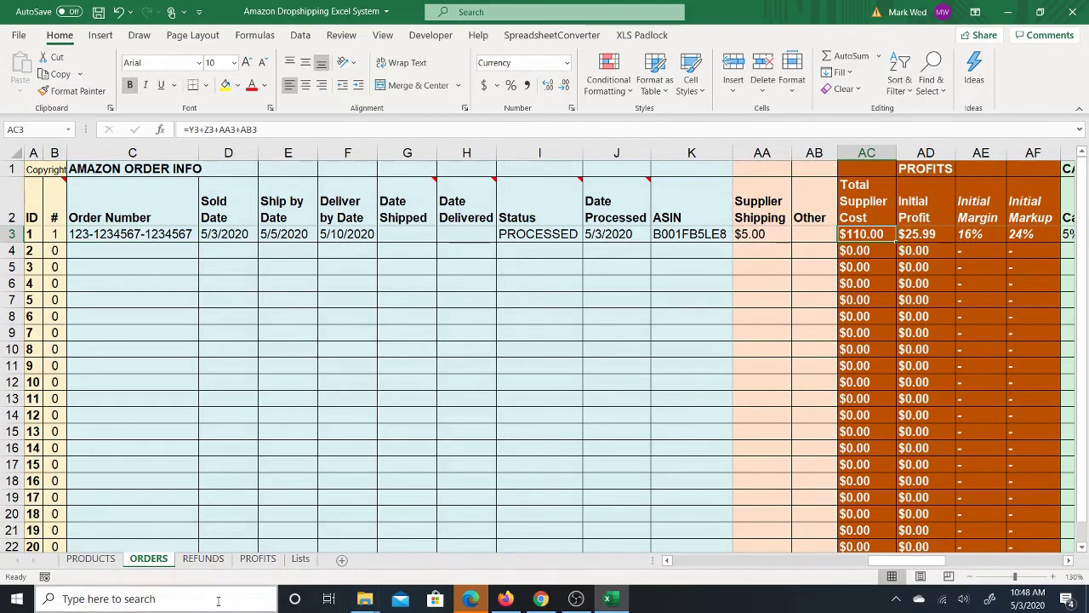
On the REFUNDS sheet, enter 110 as the Supplier Refund and 5/10 as the Refund Date for refund ID 1.
left_click(195, 563)
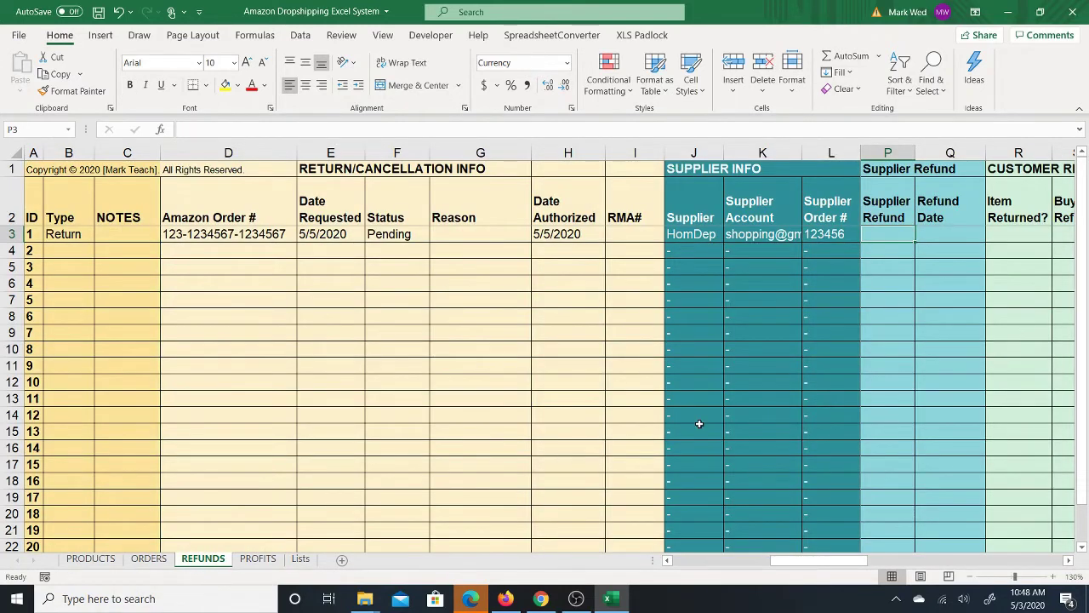
type("110")
key("Return")
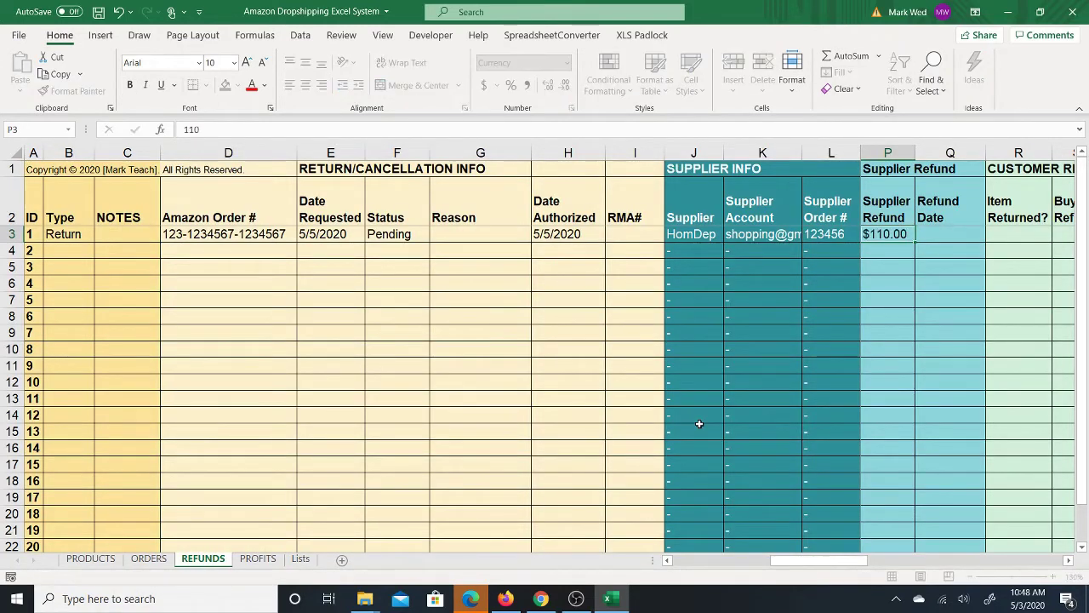
key("Up")
key("Right")
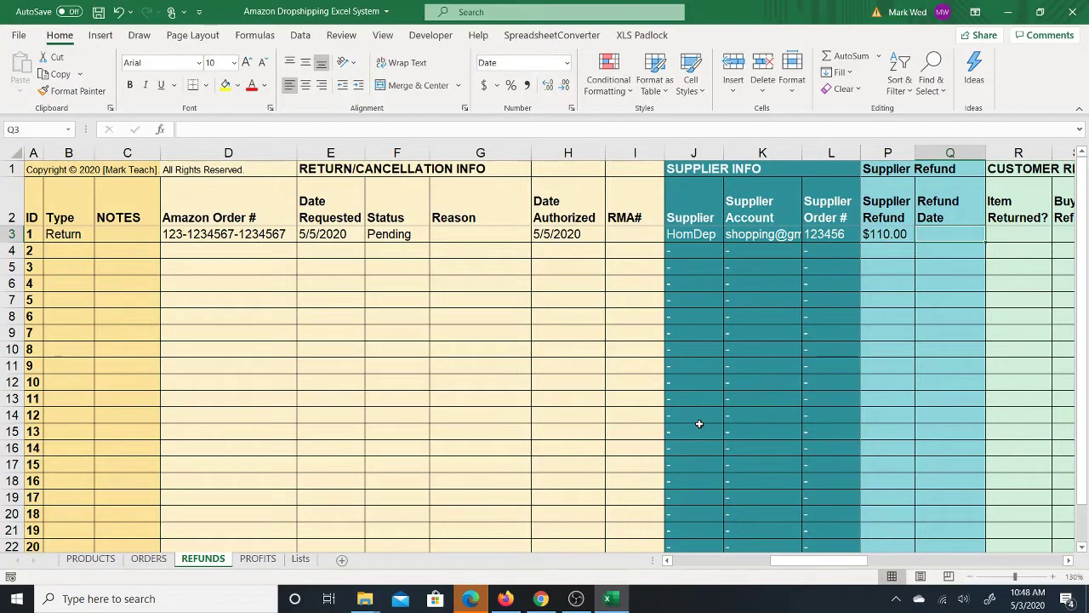
type("5/10")
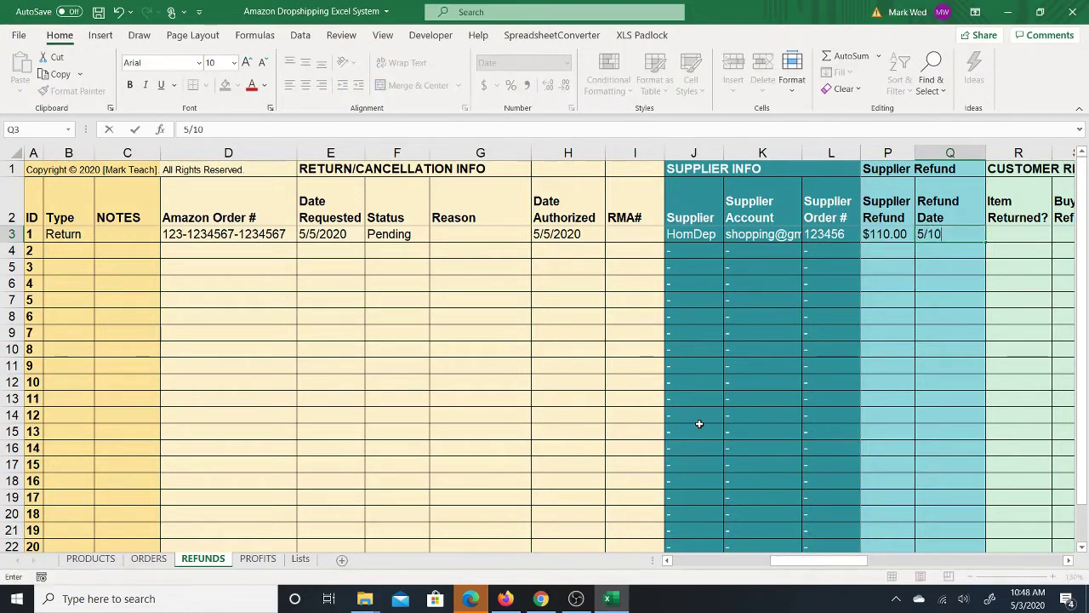
key("ctrl+Return")
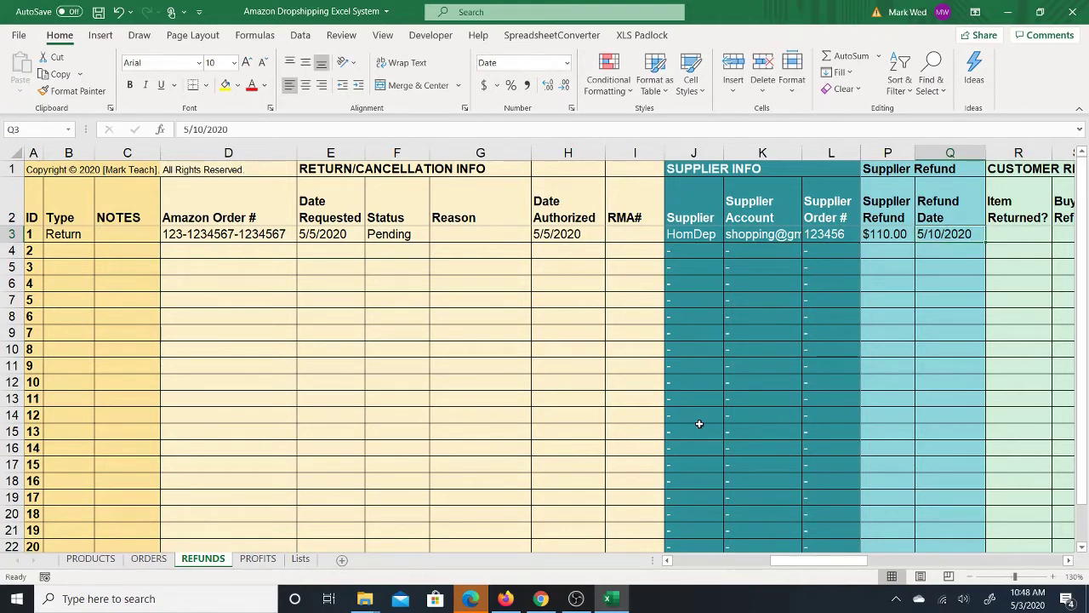
Enter Yes in the Item Returned? cell for refund ID 1.
key("Right")
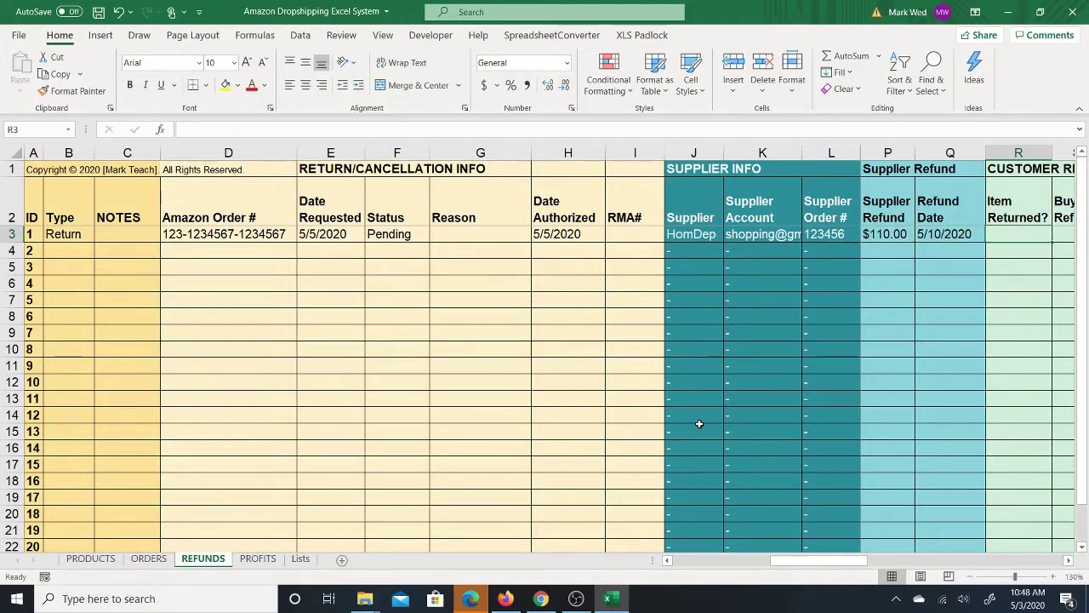
key("Left")
key("Left")
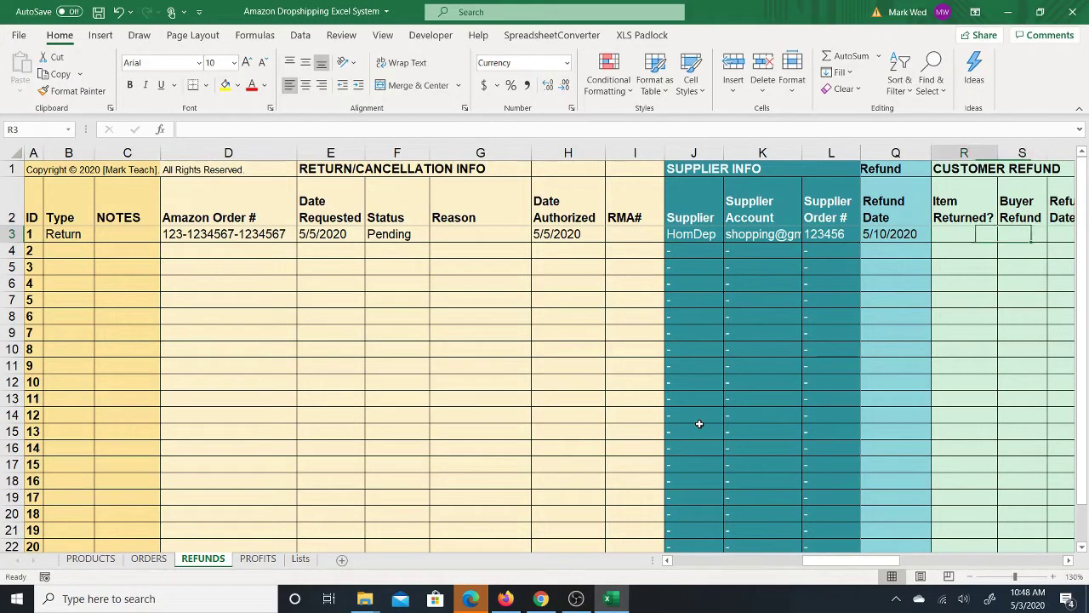
key("Right")
key("Right")
key("Right")
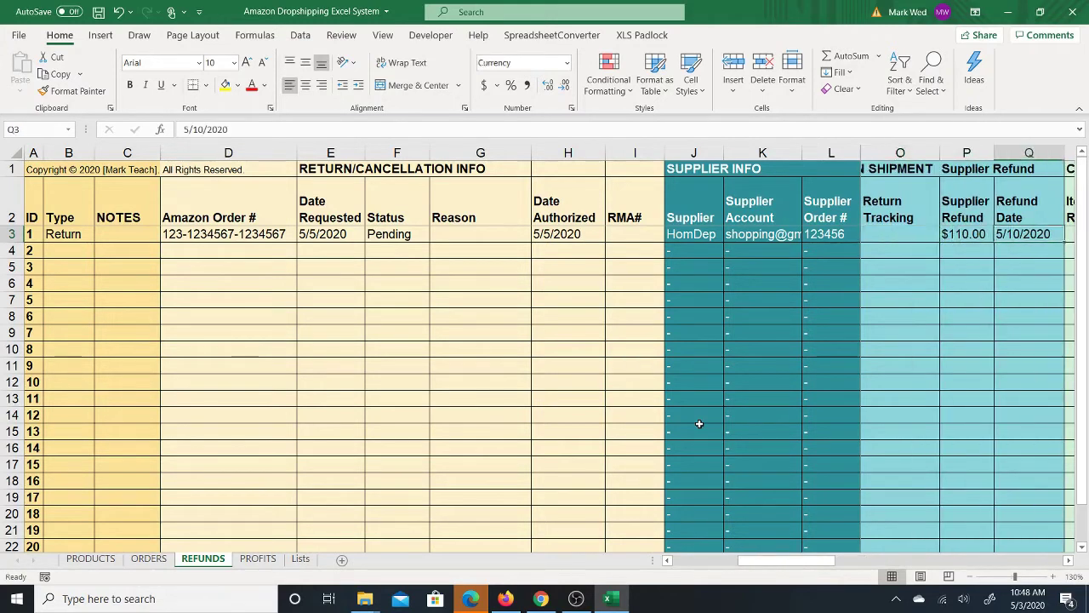
key("Right")
key("Left")
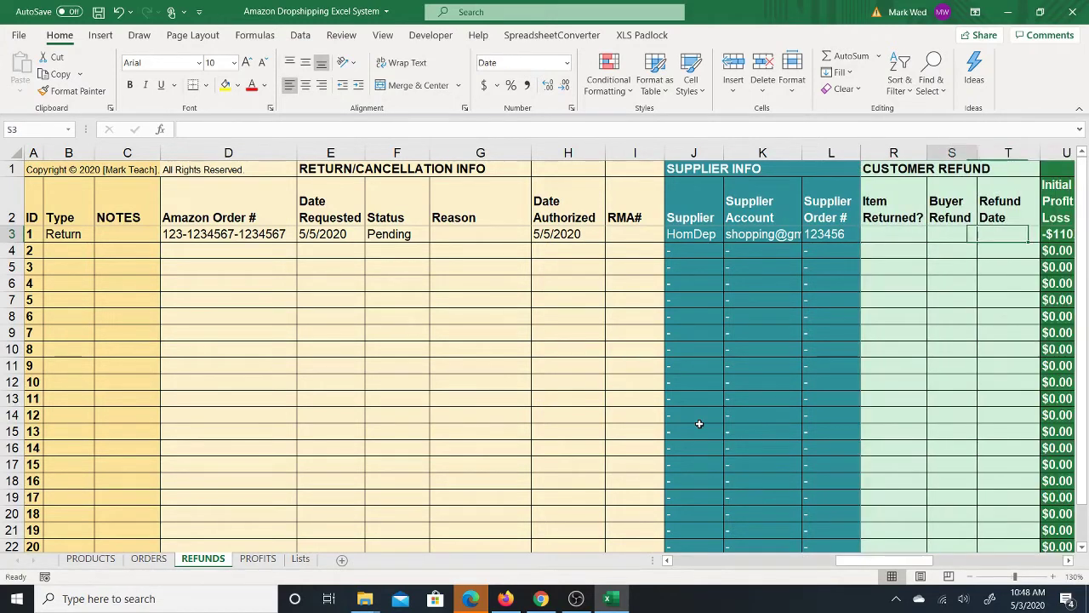
key("Left")
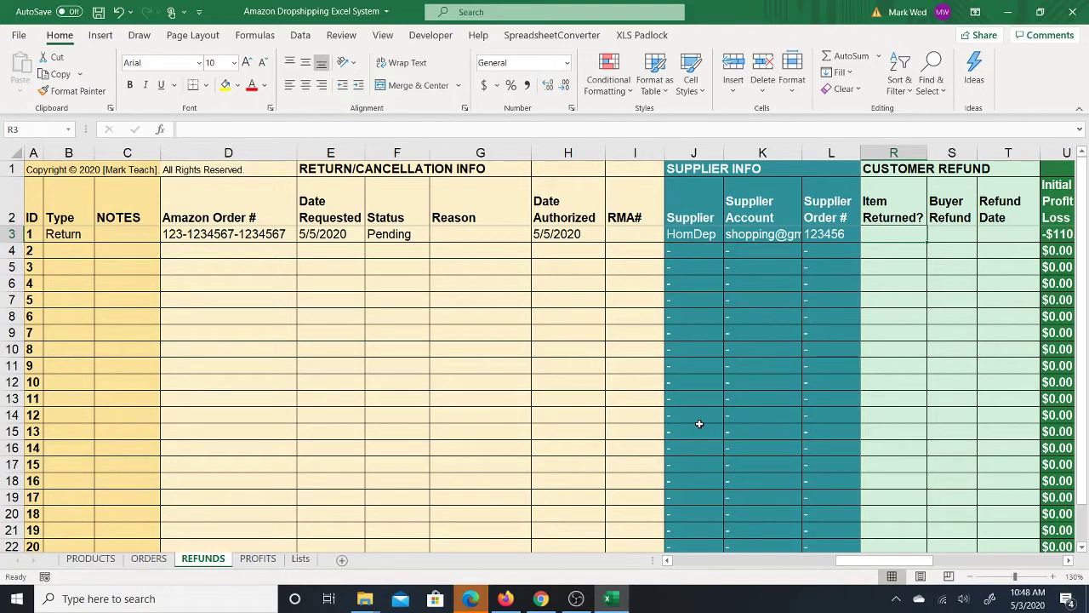
type("Yes")
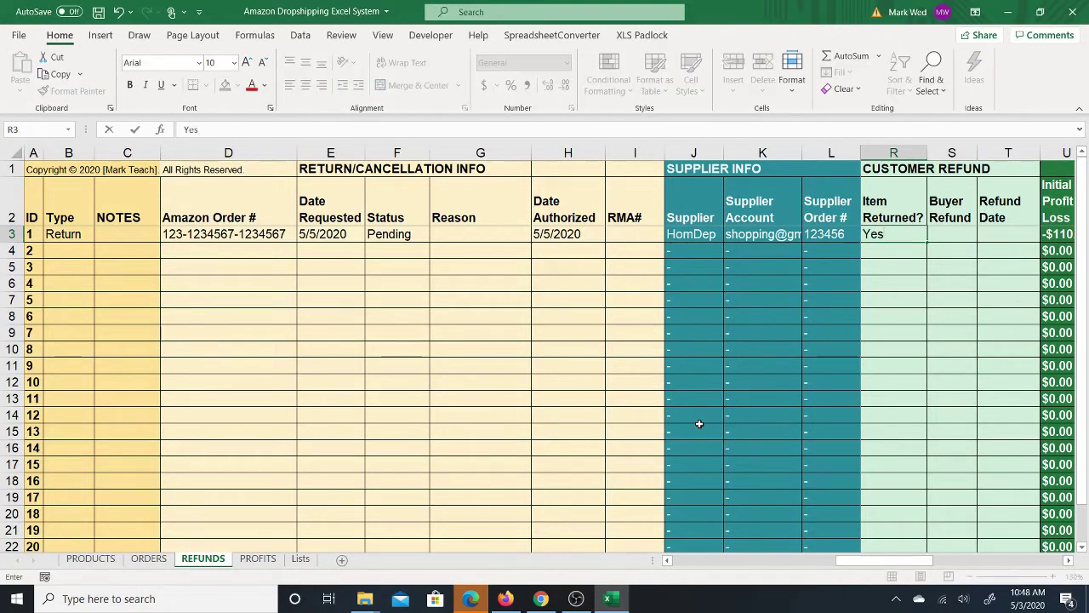
key("Tab")
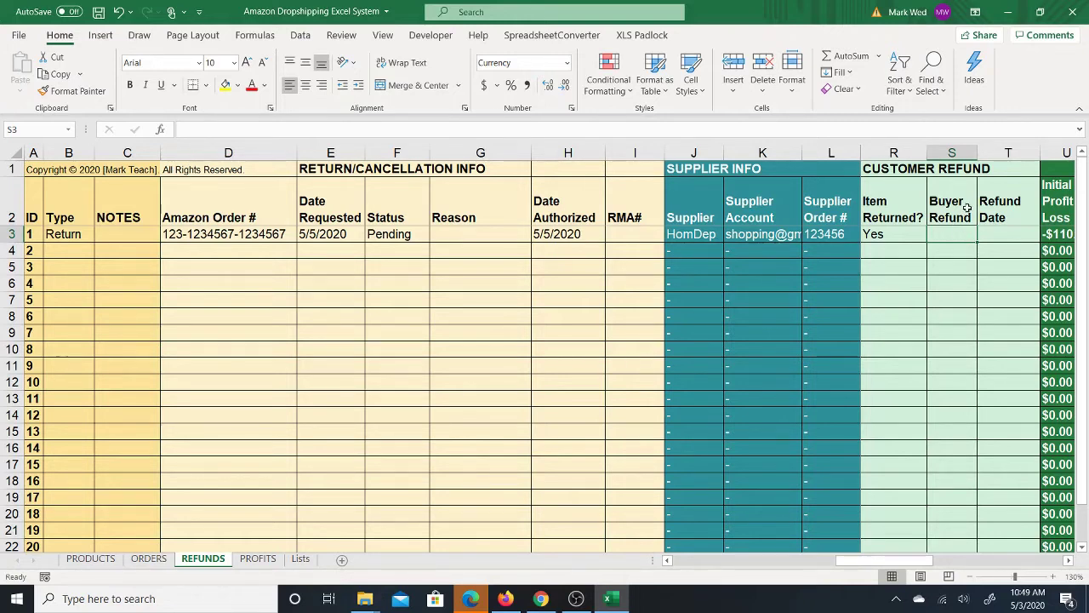
Rename the Buyer Refund column header to "Refund to Buyer" and widen the column slightly.
left_click(968, 208)
type("Ref")
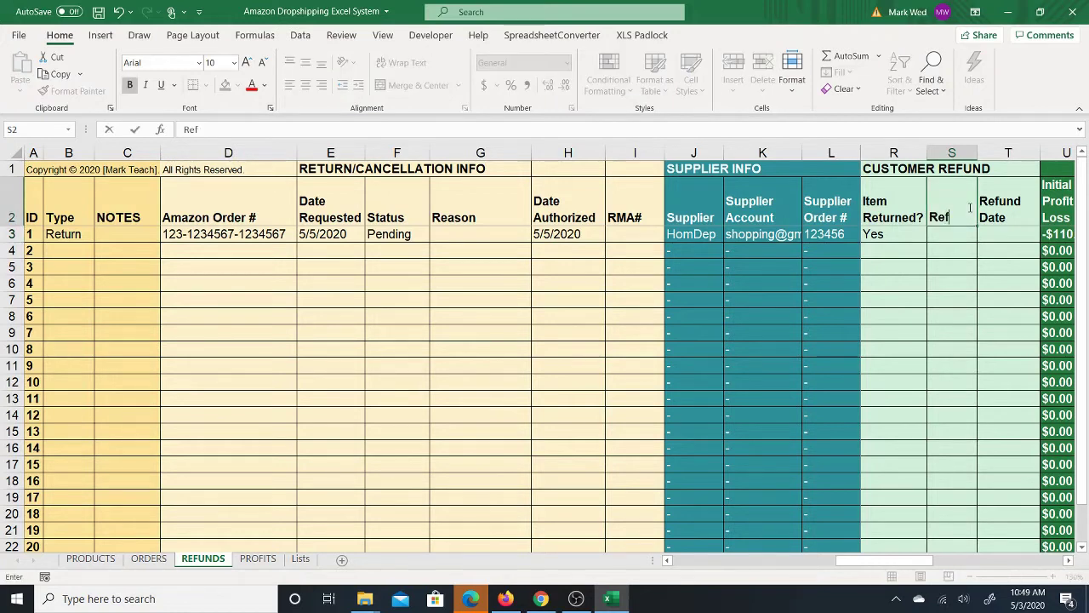
type("und to Buyer")
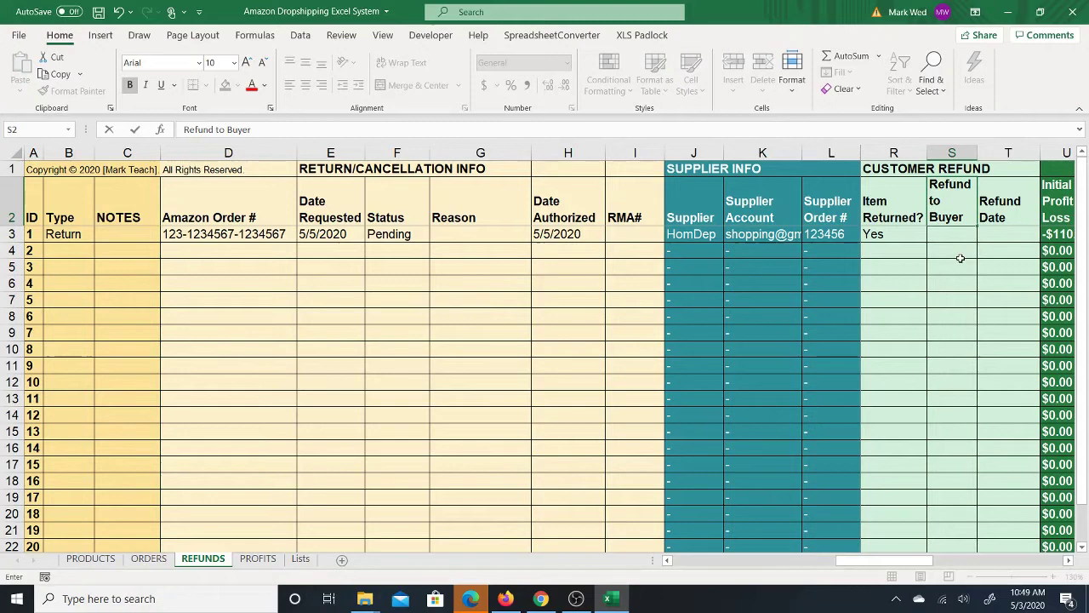
key("Return")
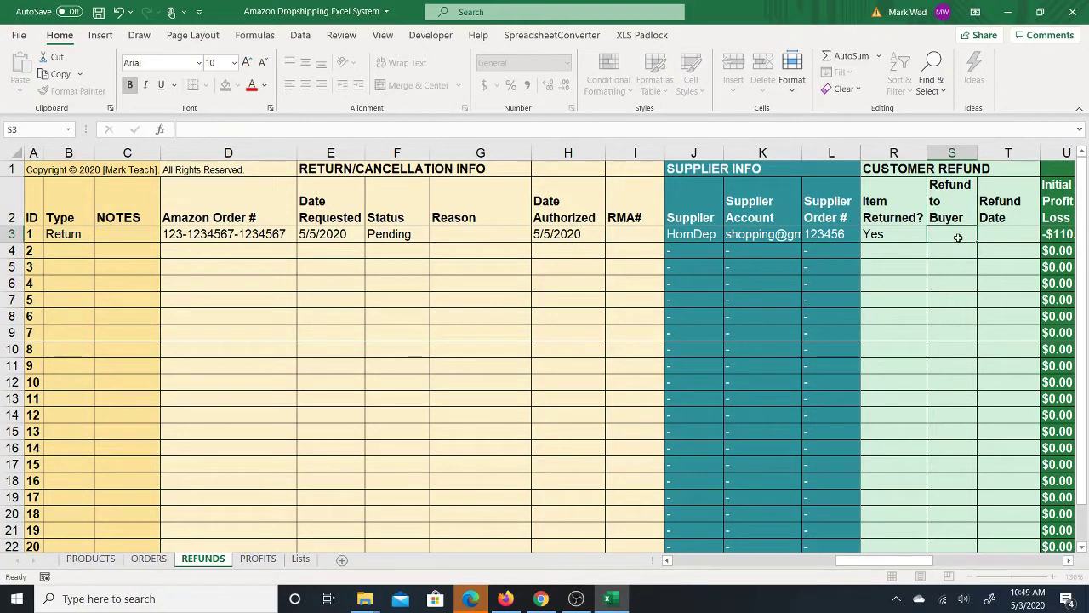
left_click_drag(982, 151, 987, 151)
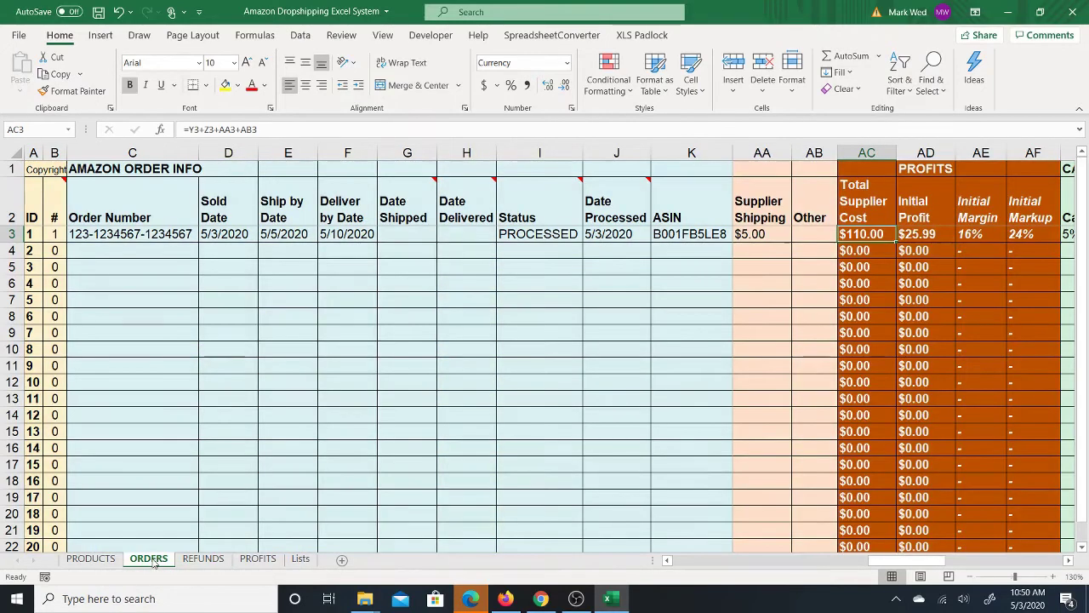
Look up the Net Payment of the first order on the ORDERS sheet.
left_click(149, 558)
left_click(804, 234)
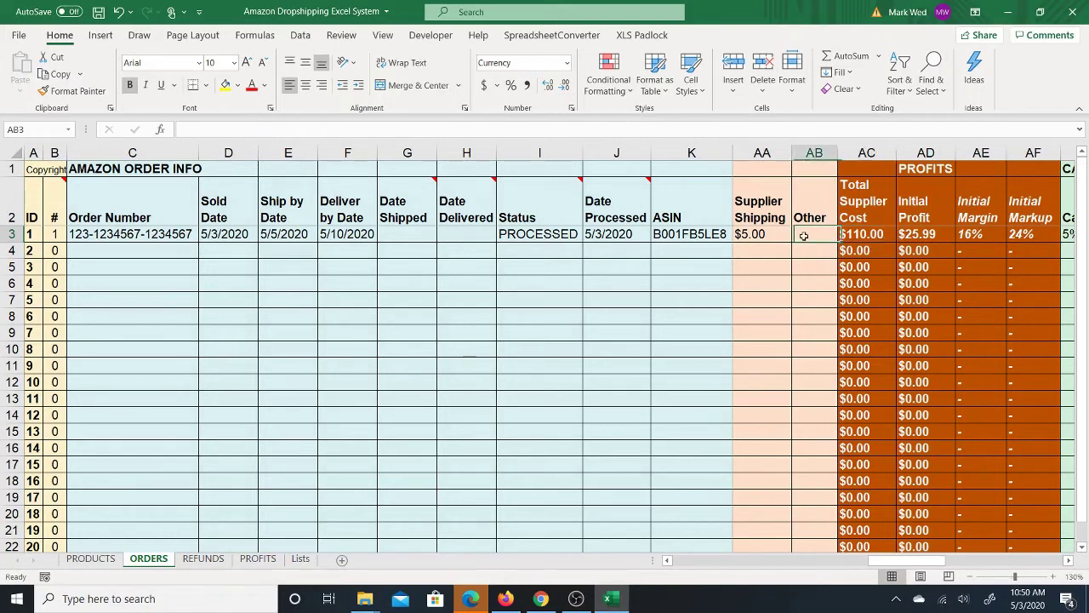
key("Left")
key("Left")
key("Left")
key("Left")
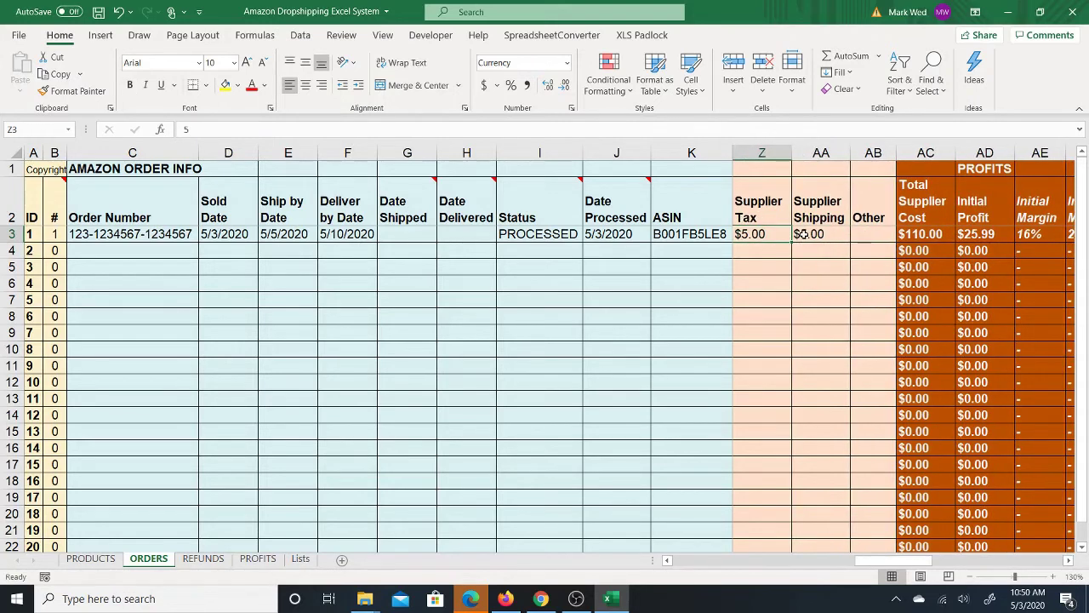
key("Left")
key("Left")
key("Left")
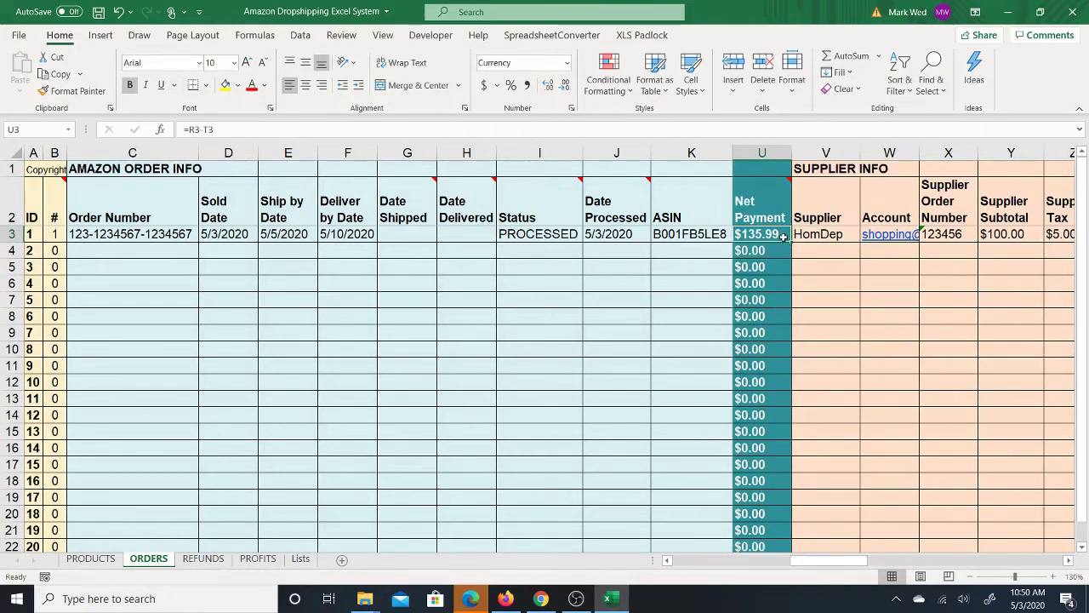
On the REFUNDS sheet, enter 135.99 as the Refund to Buyer for refund ID 1.
left_click(196, 565)
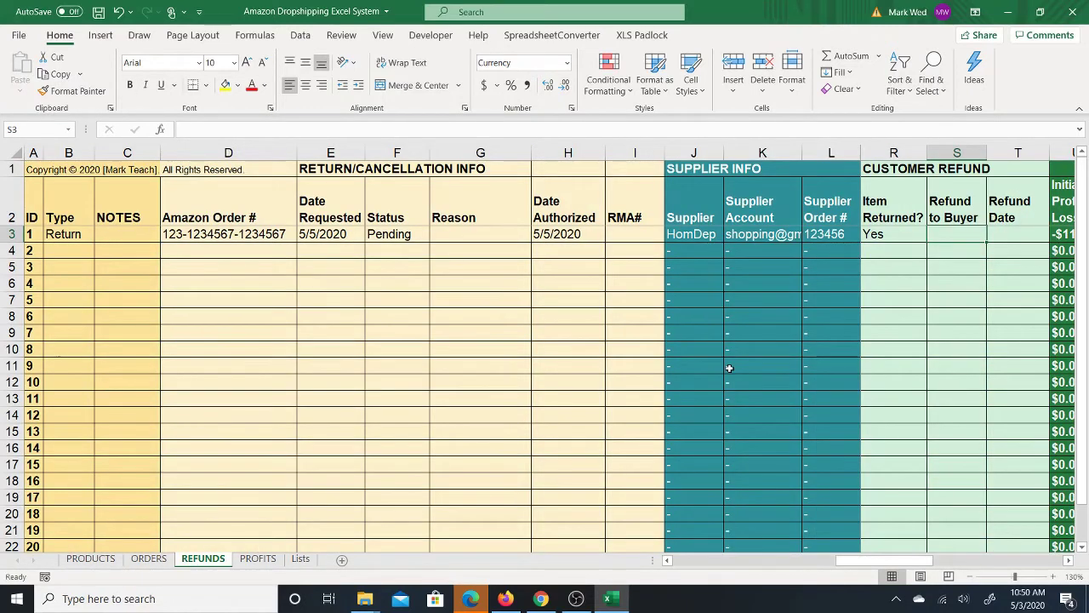
type("135.")
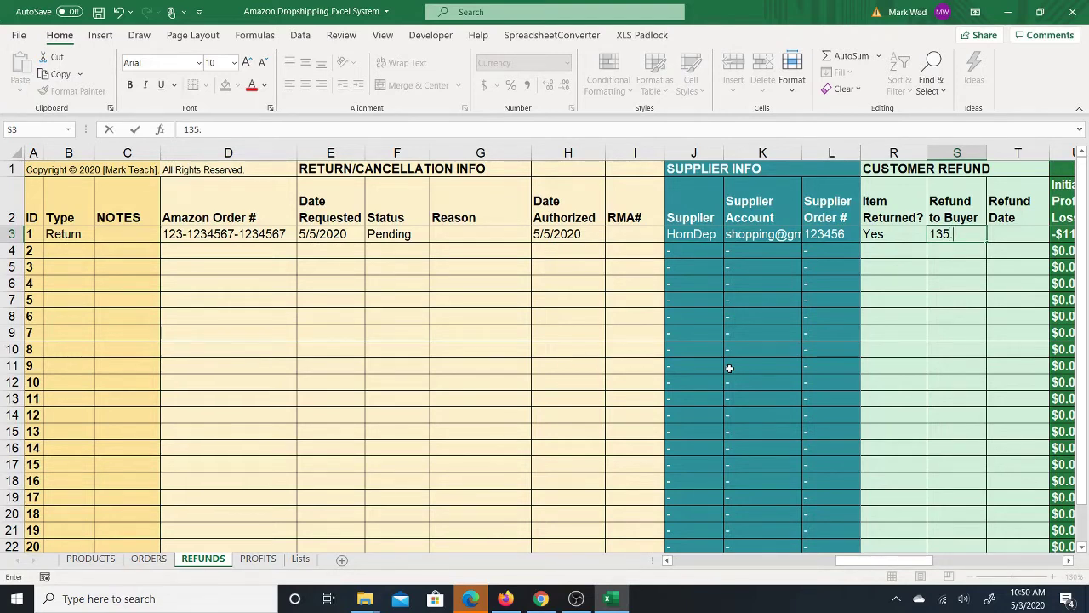
type("99")
key("Return")
key("Up")
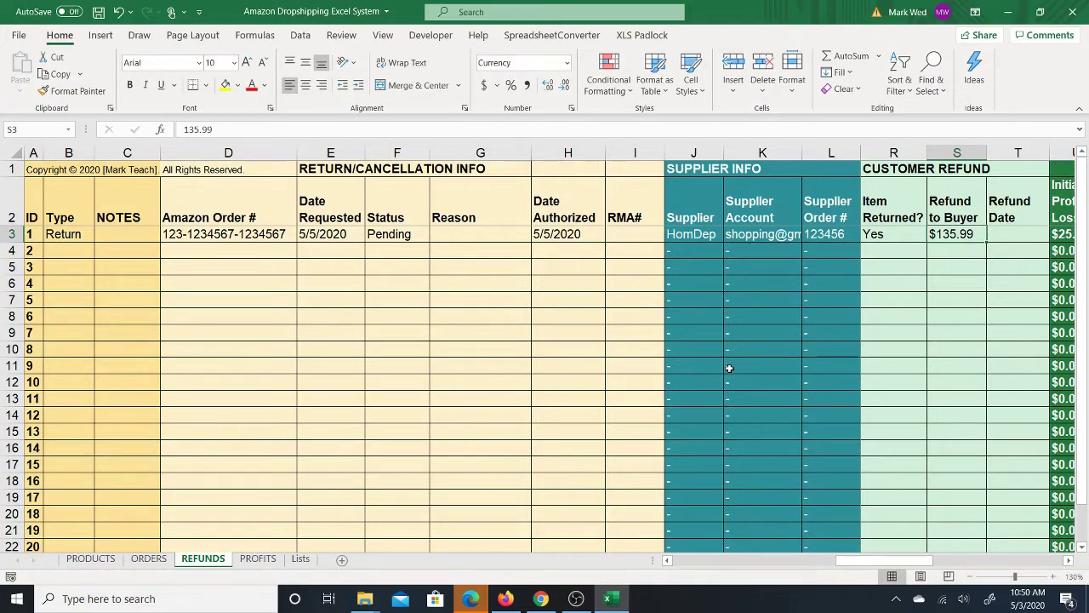
Enter 5/8 as the customer Refund Date for refund ID 1.
key("Right")
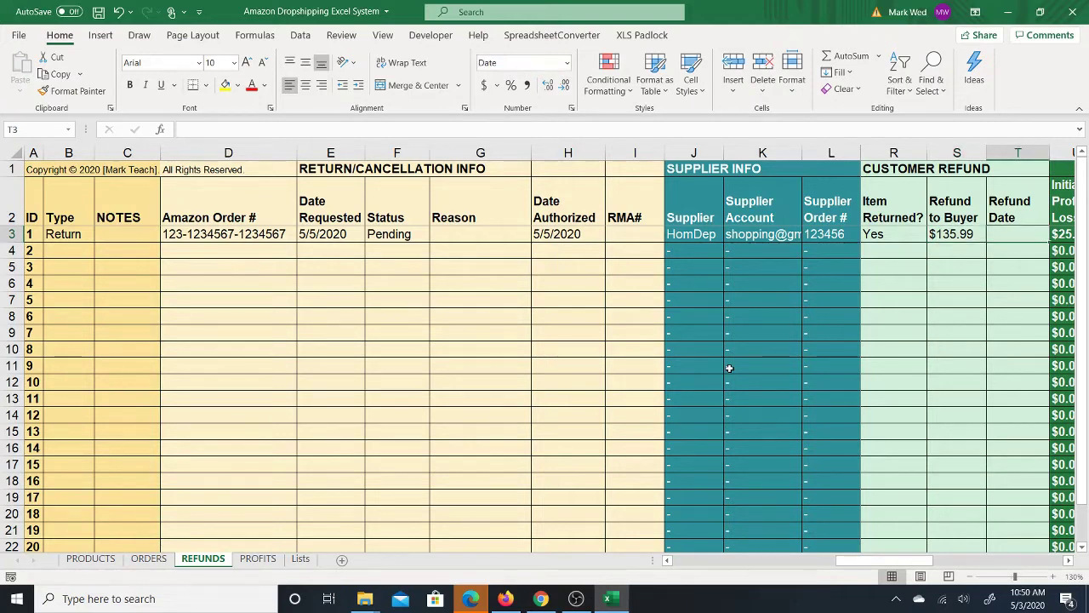
type("5/")
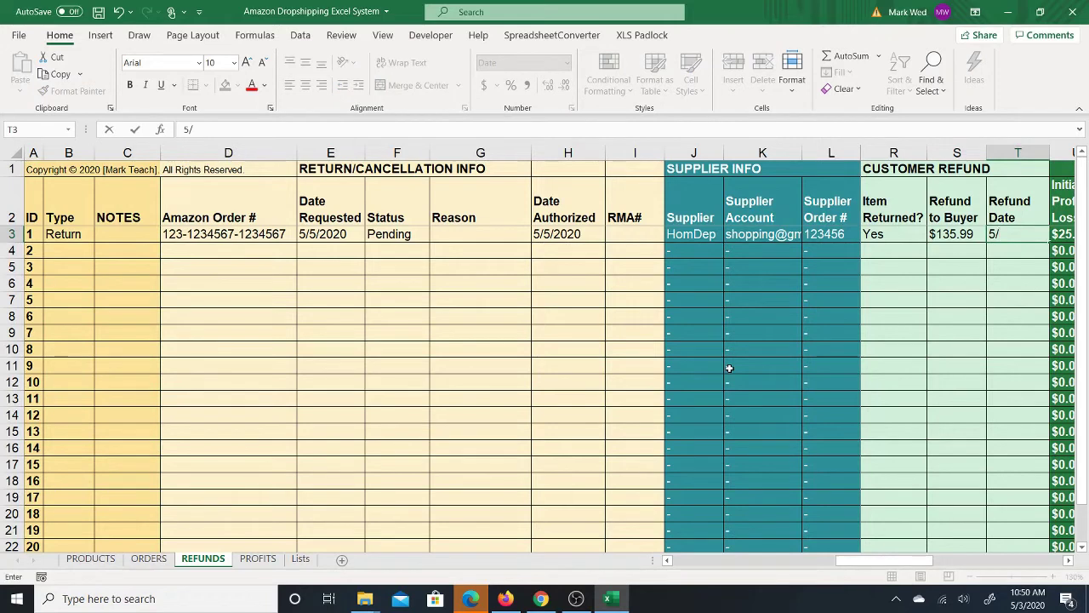
type("10")
key("BackSpace")
key("BackSpace")
type("8")
key("ctrl+Return")
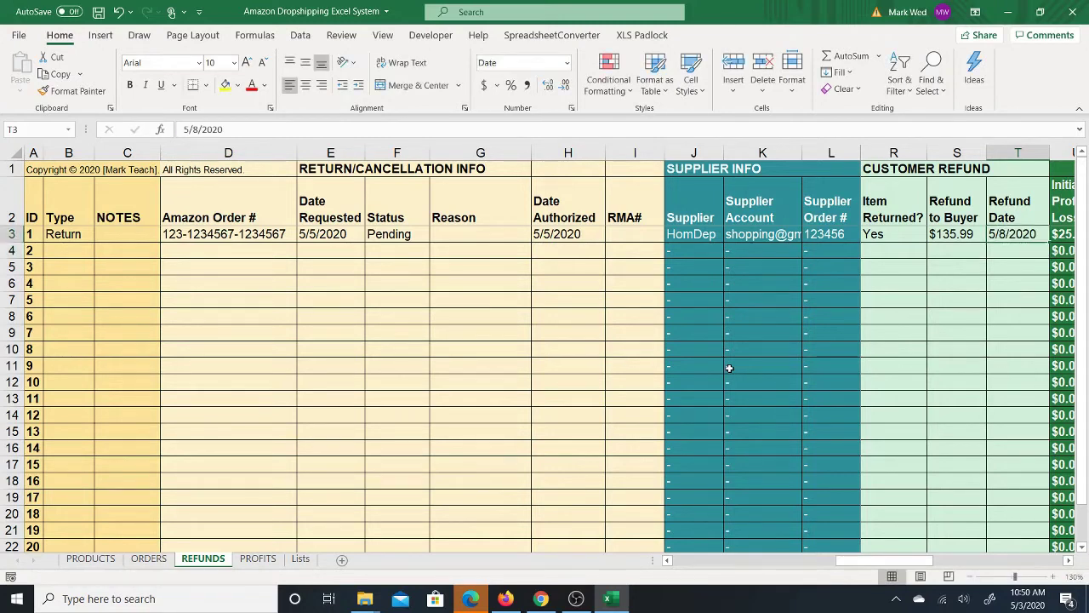
Examine the Refund to Buyer, customer Refund Date and Initial Profit Loss cells for refund ID 1.
left_click(969, 237)
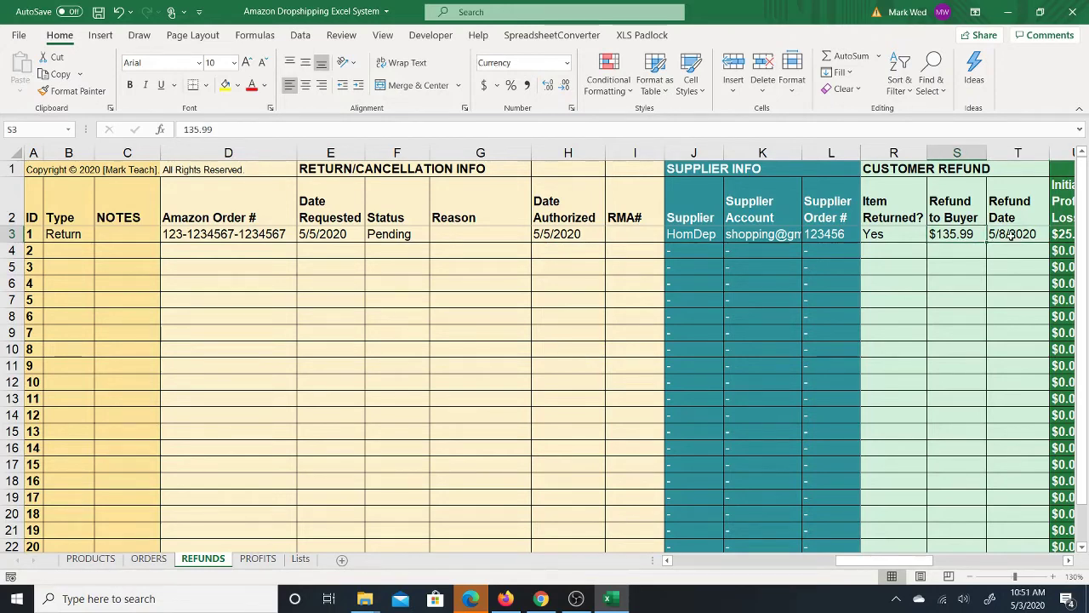
left_click(1011, 236)
key("Right")
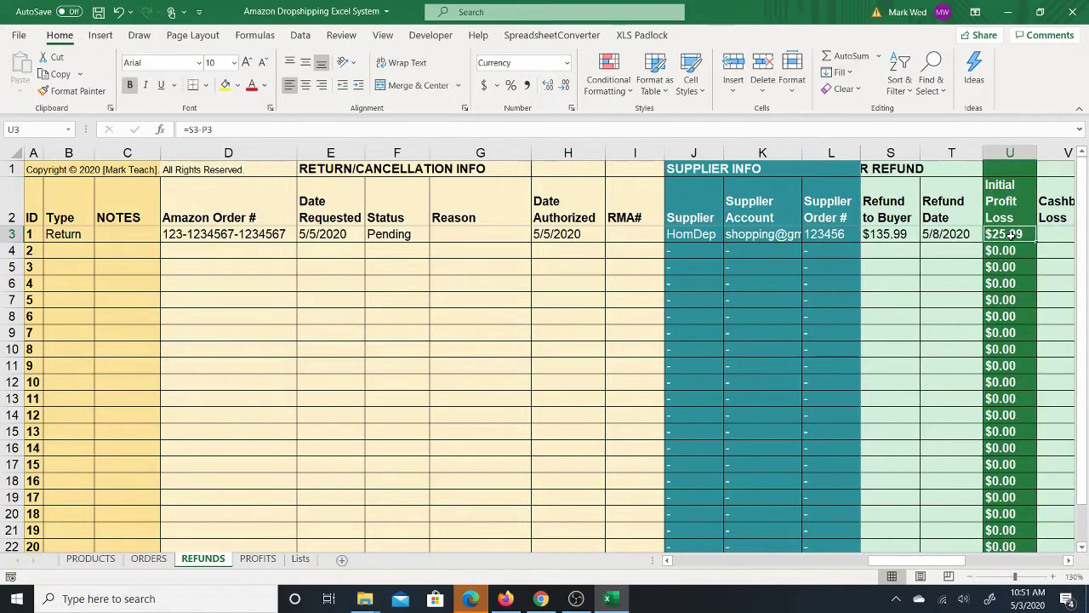
scroll(1011, 236, "right", 1)
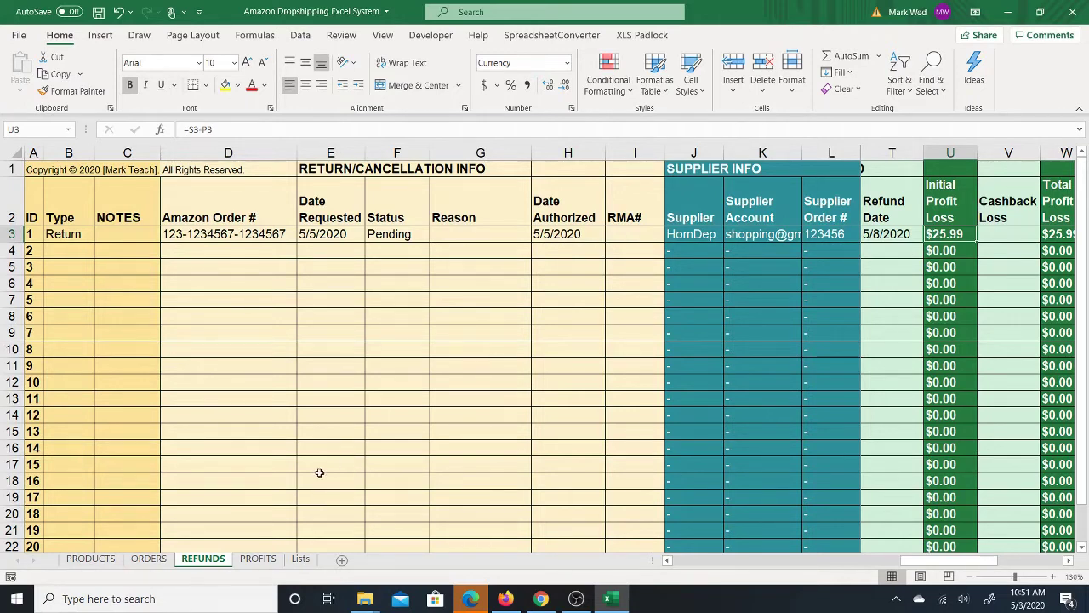
Look up the Initial Profit of the first order on the ORDERS sheet.
left_click(148, 559)
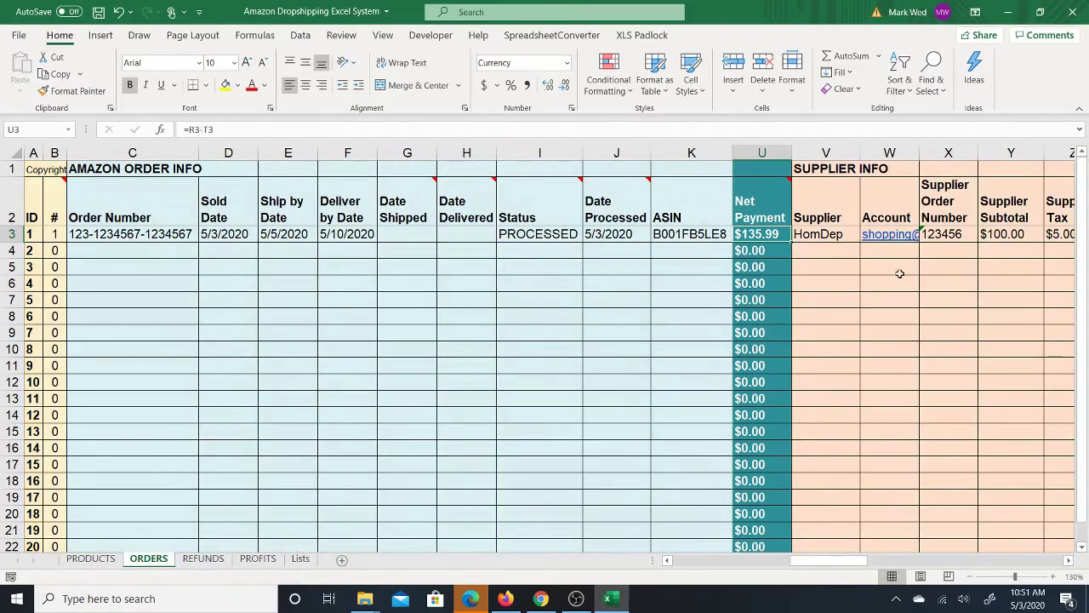
left_click(949, 238)
key("Right")
key("Right")
key("Right")
key("Right")
key("Right")
key("Right")
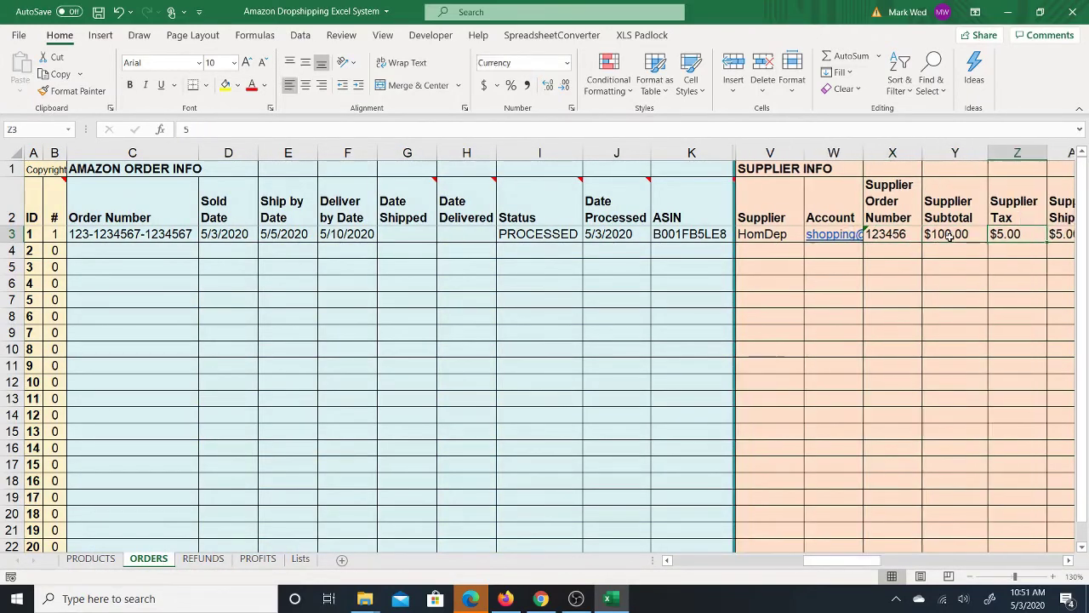
key("Right")
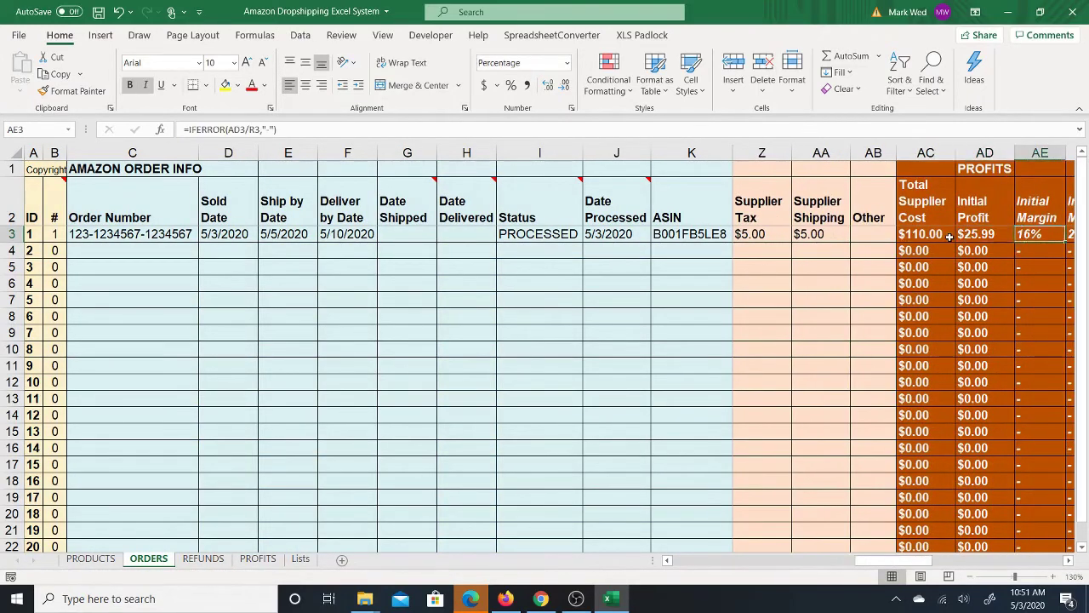
key("Right")
key("Right")
key("Left")
key("Left")
key("Left")
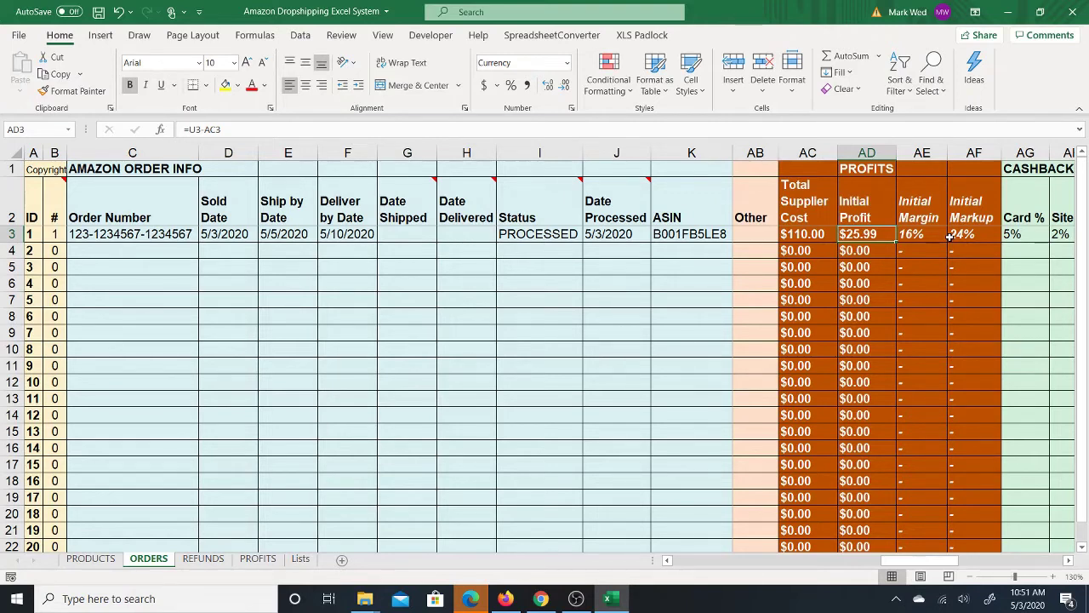
Return to the REFUNDS sheet and compare the Refund to Buyer with the Initial Profit Loss for refund ID 1.
left_click(203, 558)
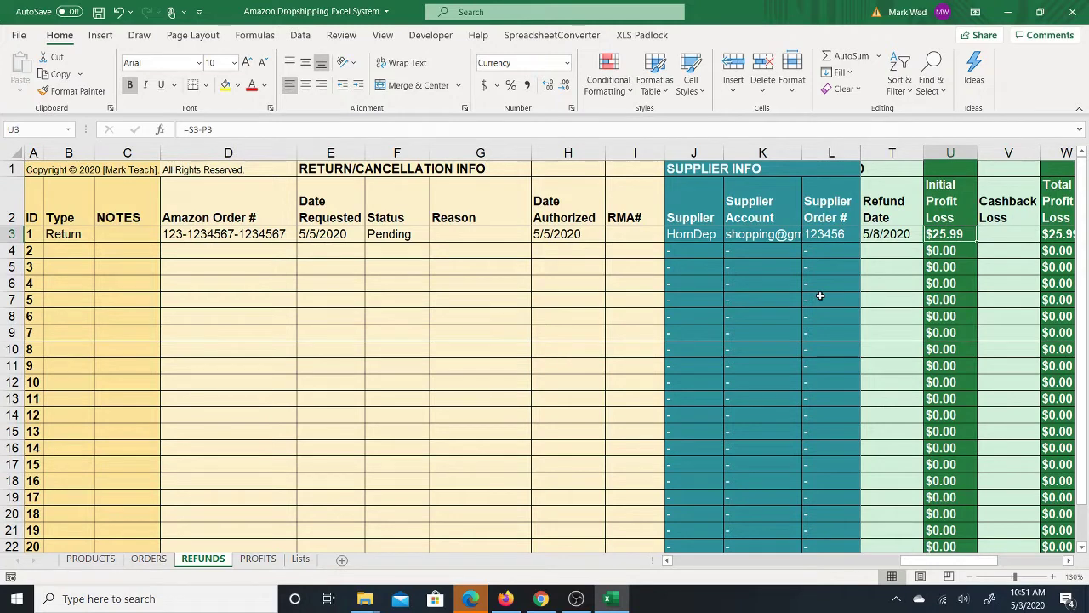
key("Left")
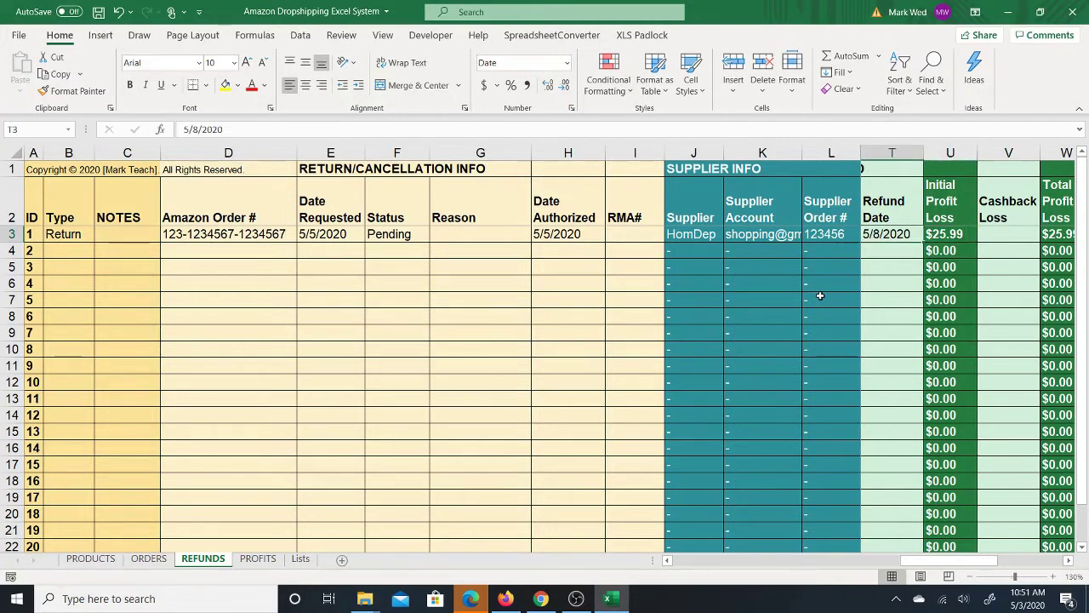
key("Left")
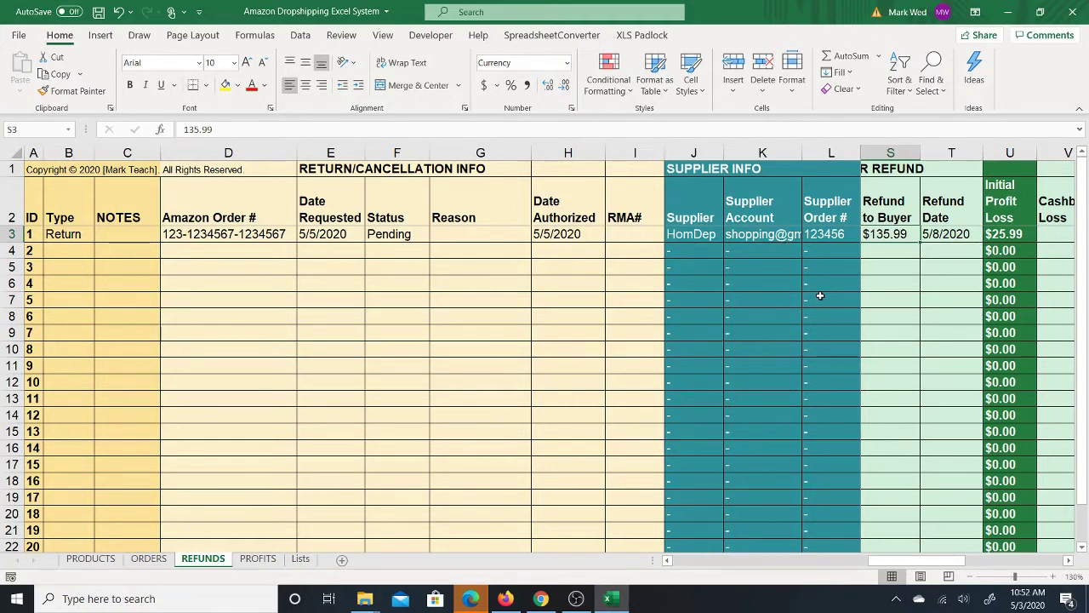
key("Right")
key("Right")
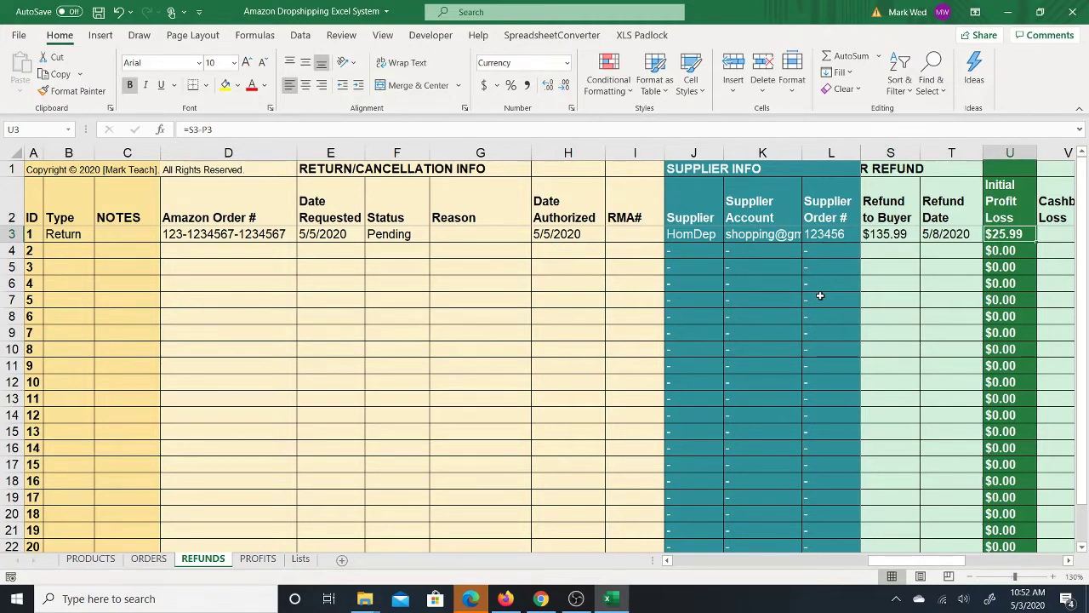
Trace how the Initial Profit Loss of refund ID 1 derives from its Refund to Buyer and Supplier Refund cells.
key("Left")
key("Left")
key("Left")
key("Left")
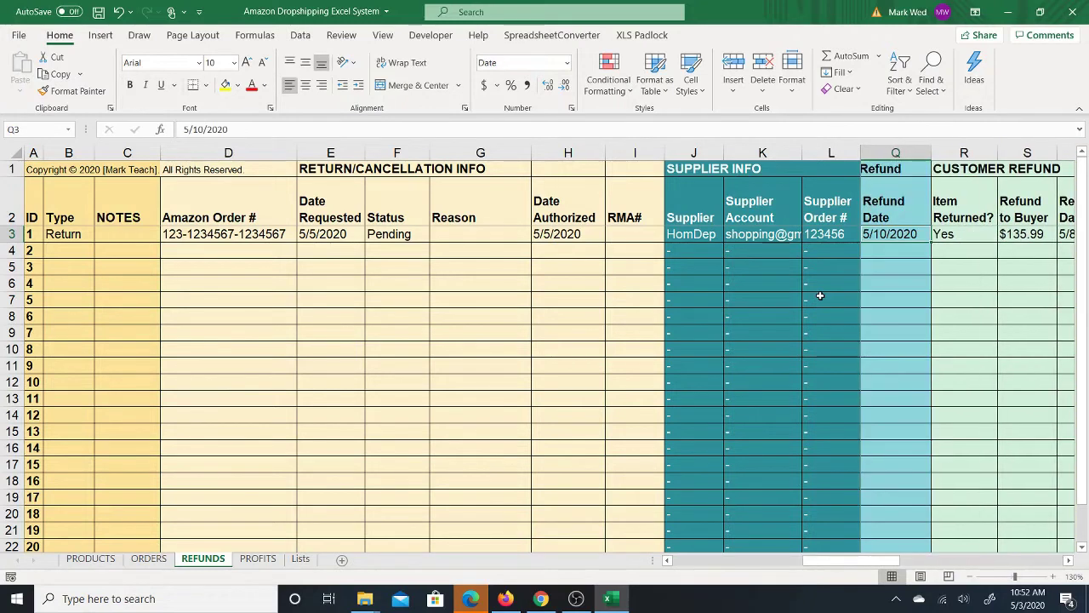
key("Right")
key("Right")
key("Right")
key("Left")
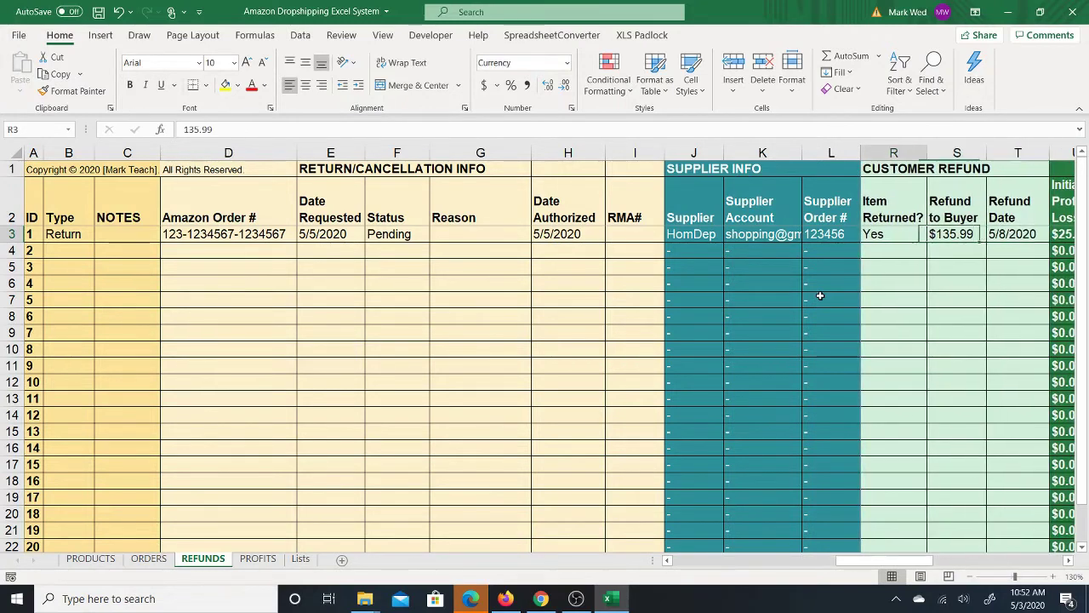
key("Left")
key("Left")
key("Left")
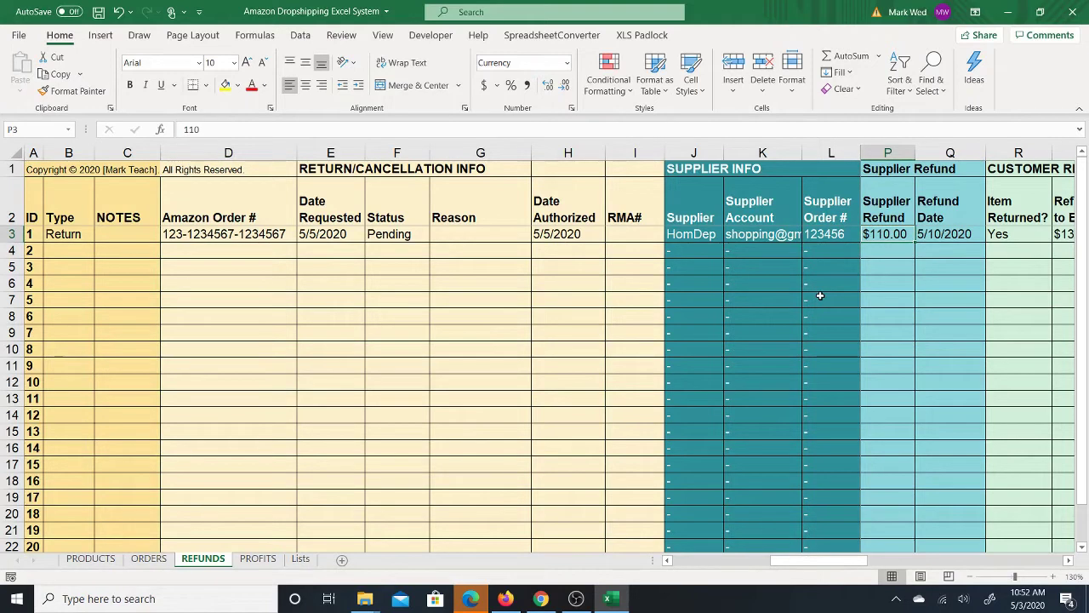
key("Right")
key("Right")
key("Right")
key("Right")
key("Right")
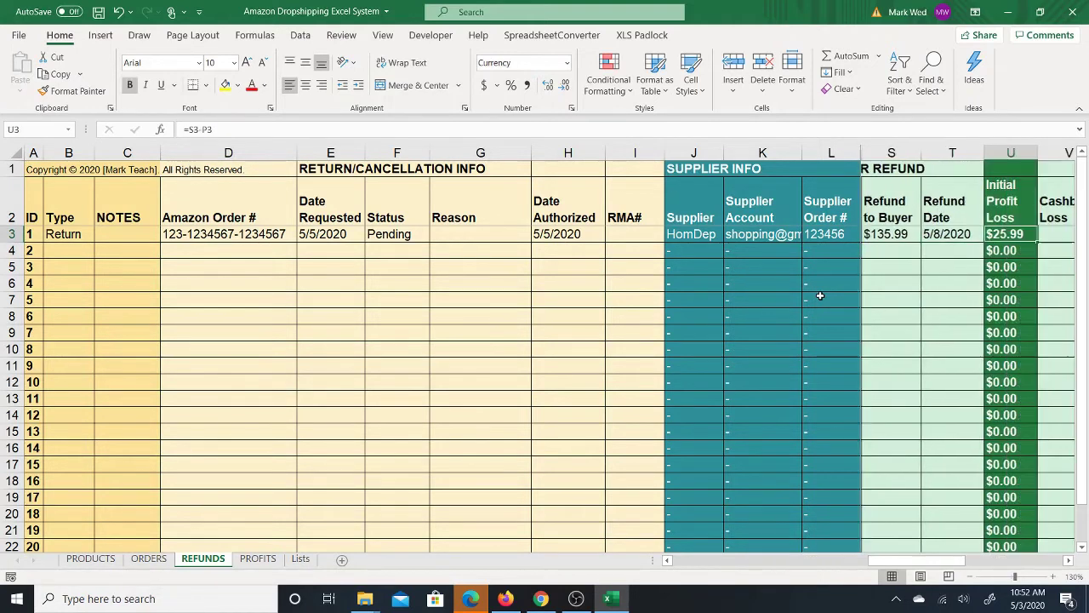
Compare the Initial Profit Loss of refund ID 1 with the Initial Profit of the first order on the ORDERS sheet.
key("Left")
key("Right")
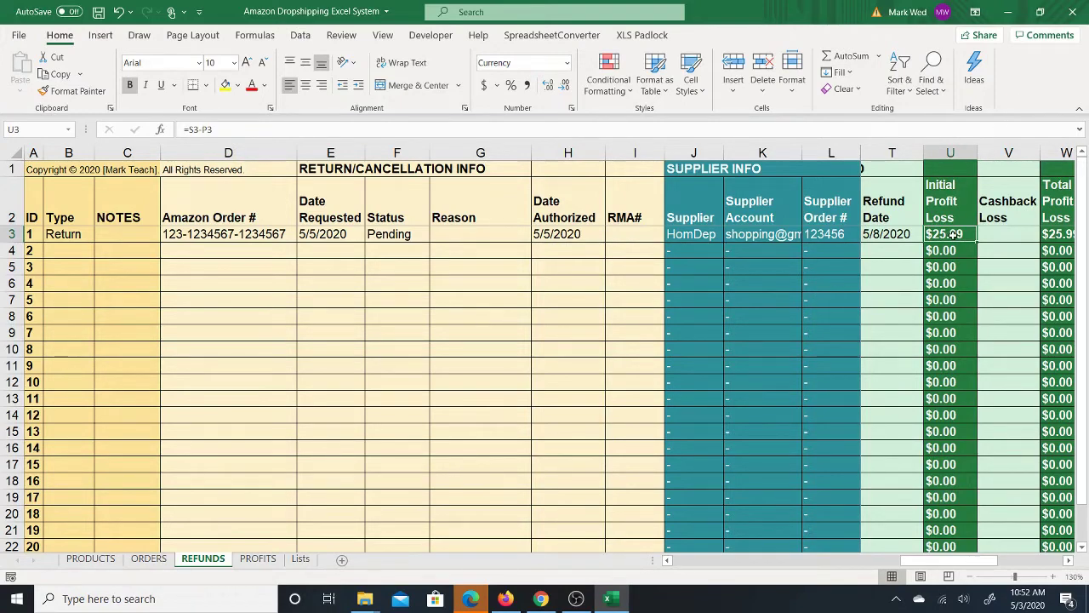
left_click(149, 558)
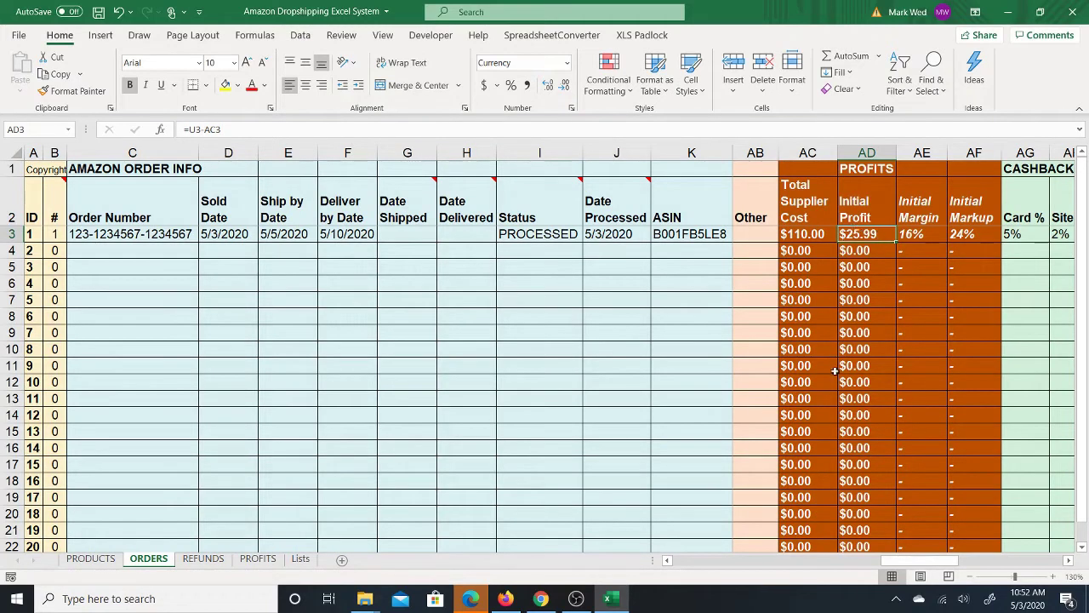
left_click(204, 560)
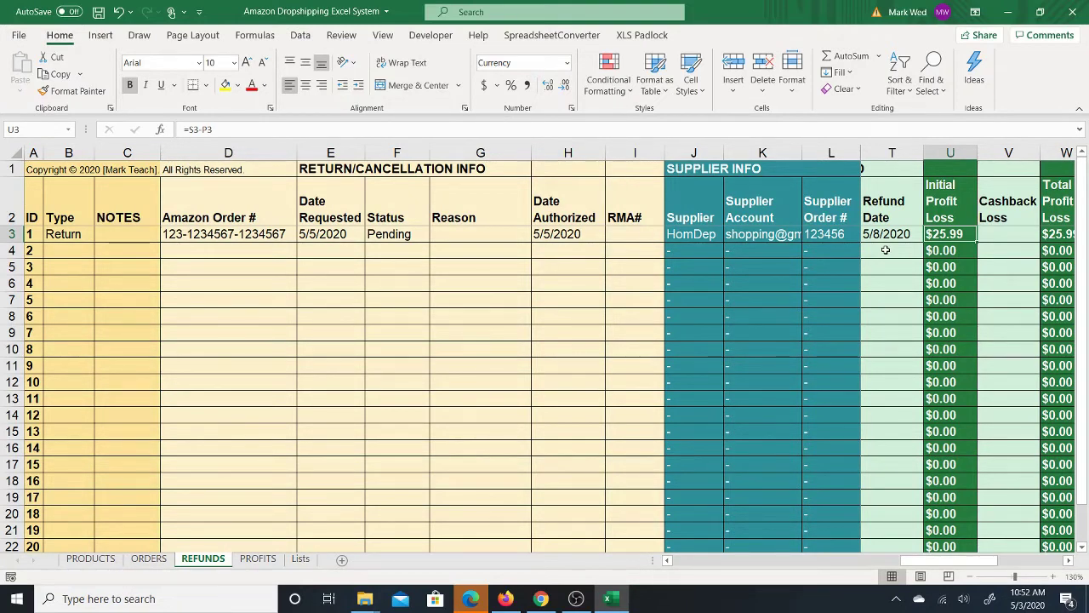
Examine the Cashback Loss and Total Profit Loss cells for refund ID 1 on the REFUNDS sheet.
key("Right")
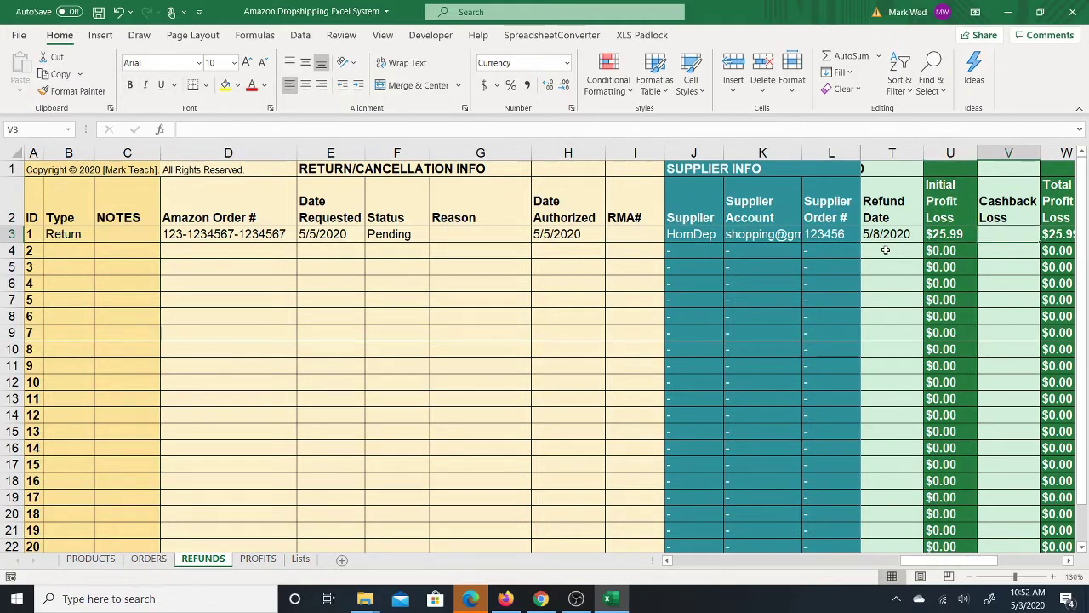
key("Right")
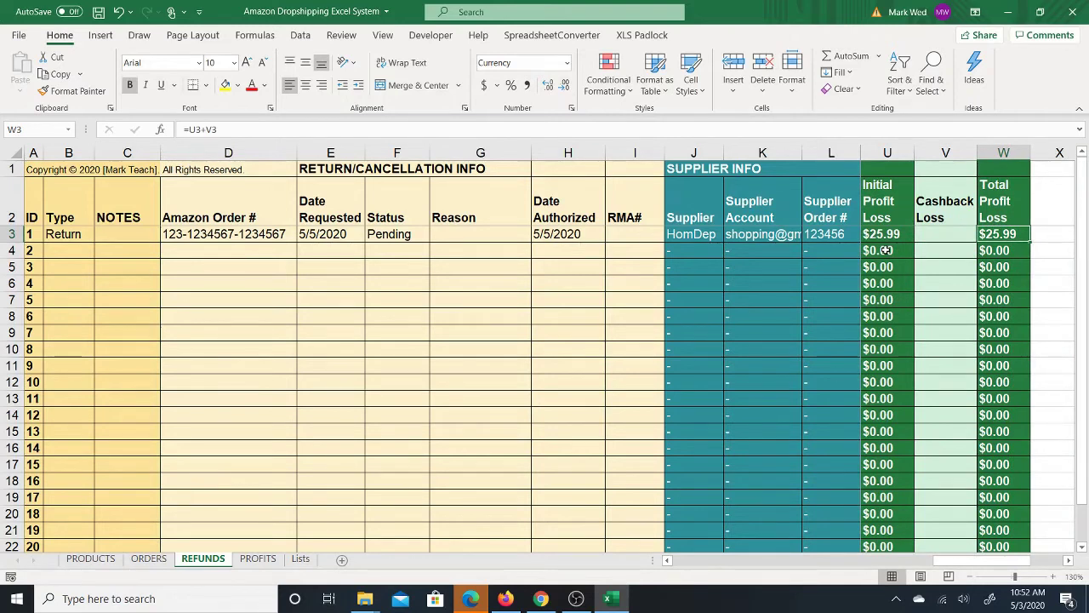
key("Left")
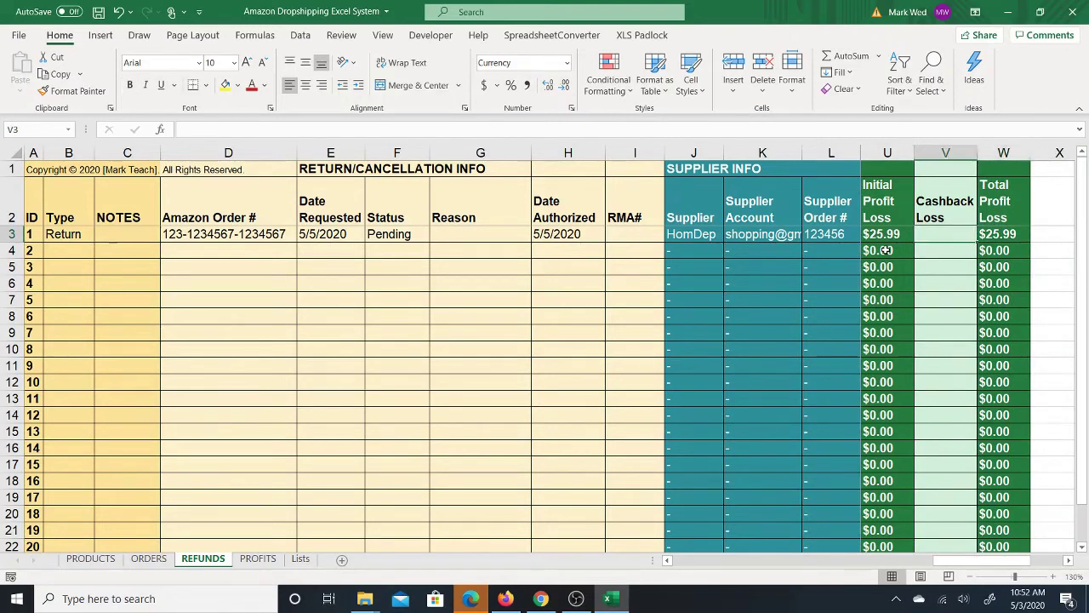
key("Right")
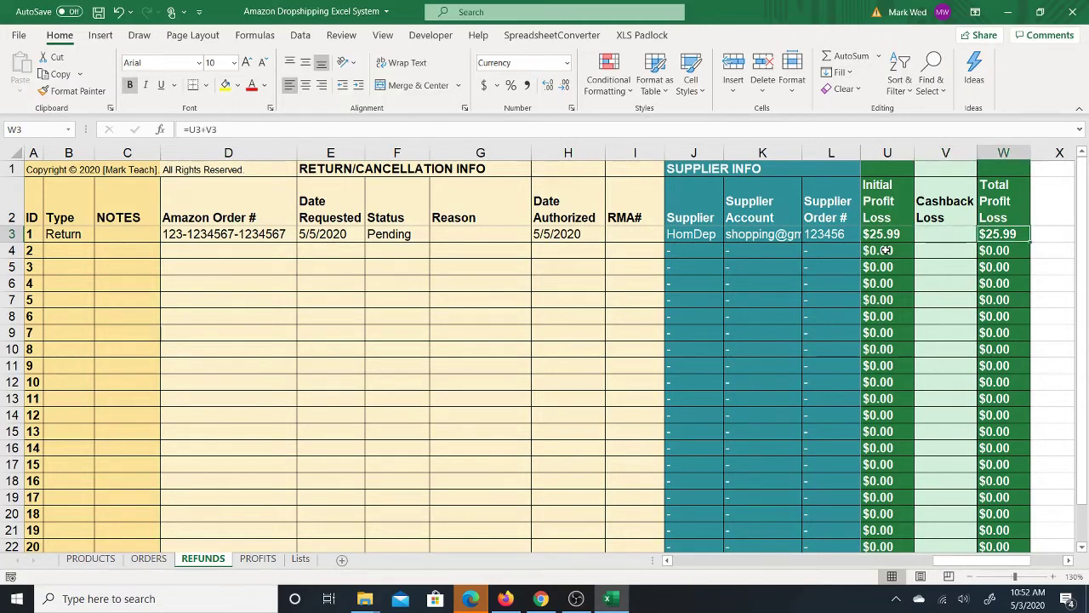
left_click(938, 238)
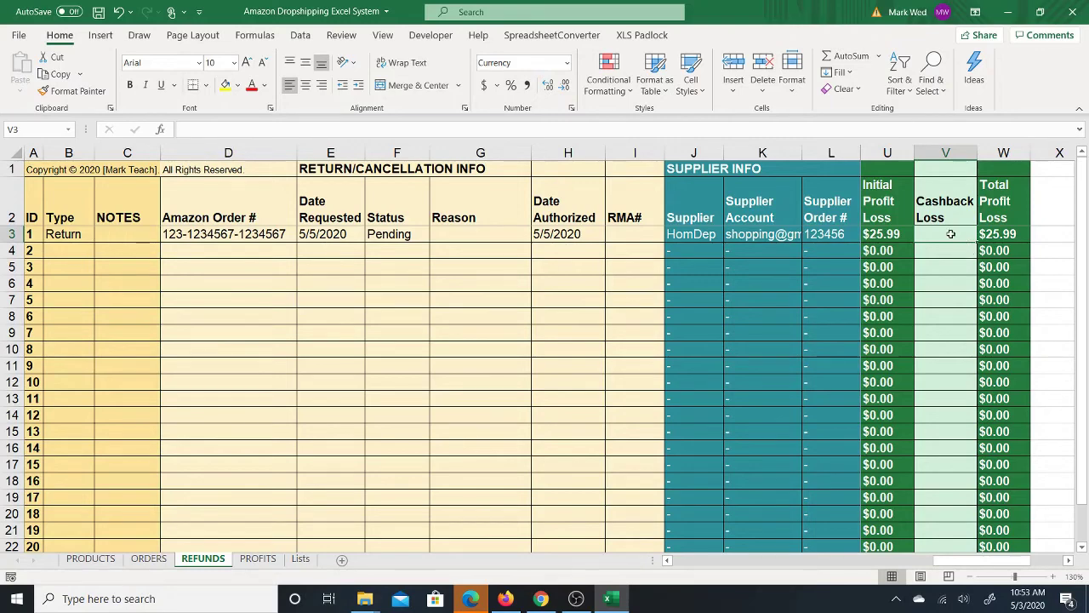
Look up the Total Cashback and Total Profit of the first order on the ORDERS sheet.
left_click(145, 559)
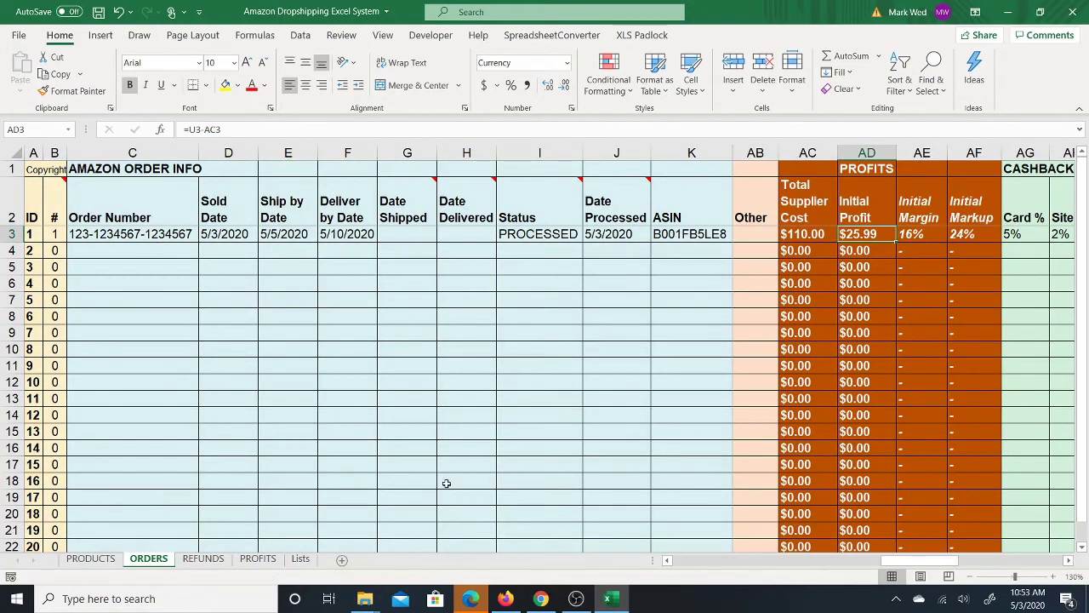
key("Right")
key("Right")
key("Right")
key("Right")
key("Right")
key("Right")
key("Right")
key("Right")
key("Right")
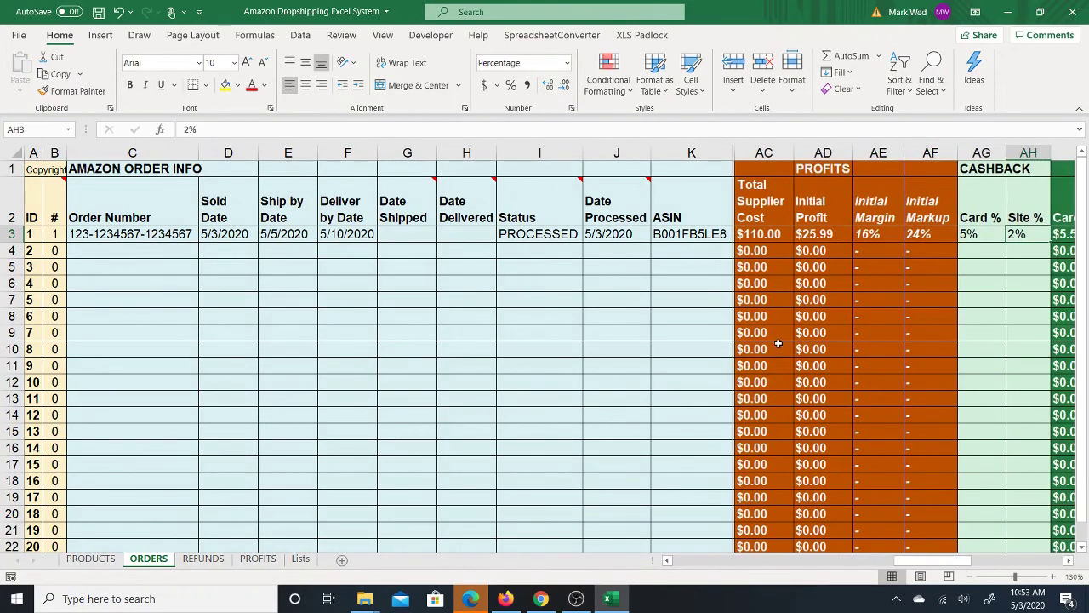
key("Right")
key("Right")
key("Right")
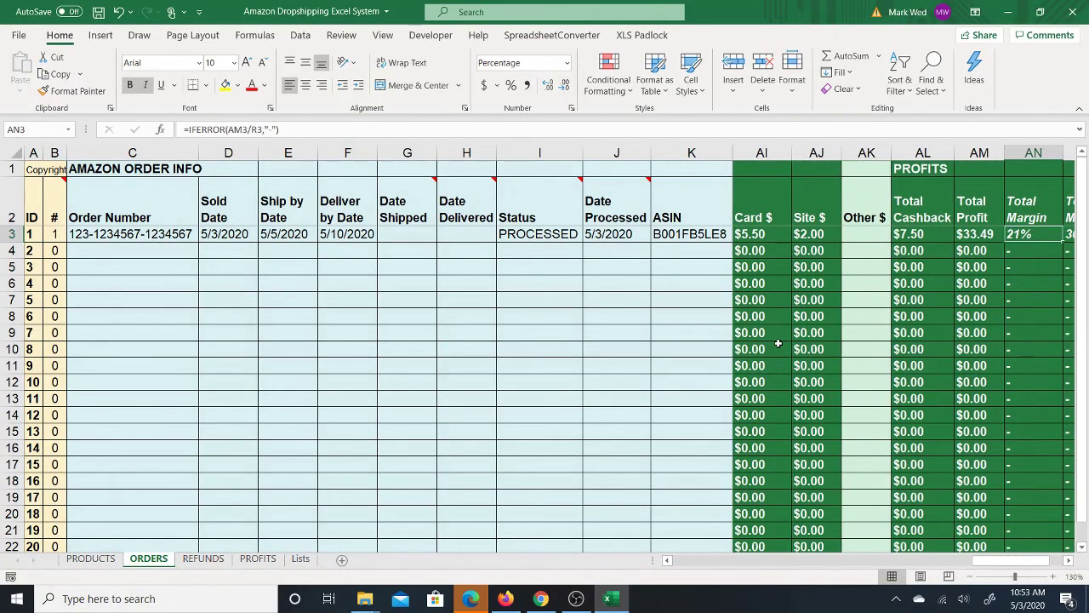
key("Left")
key("Left")
key("Left")
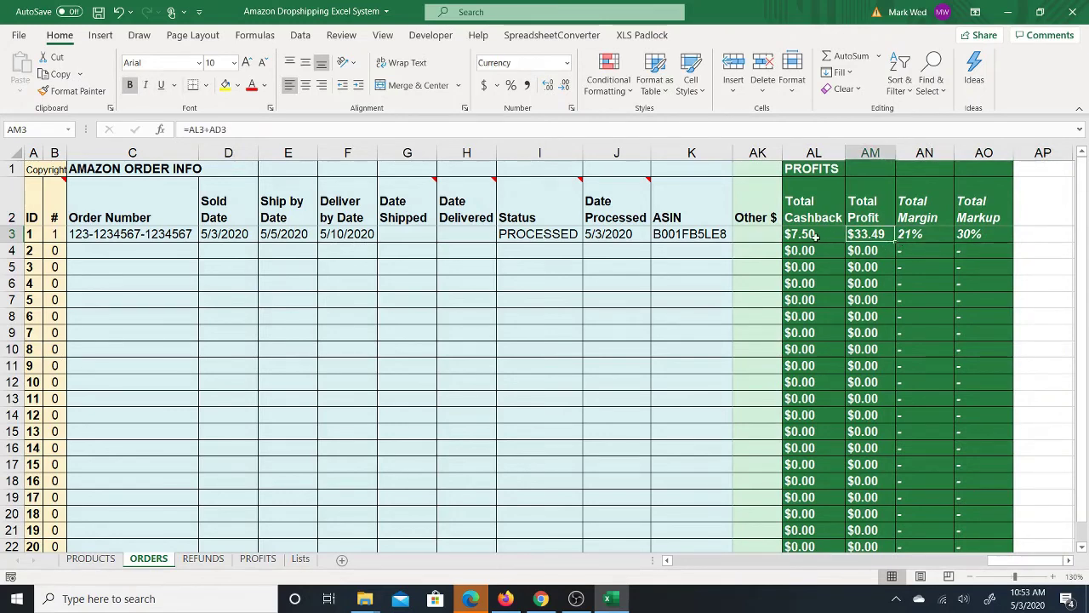
Enter 7.50 as the Cashback Loss for refund ID 1 on the REFUNDS sheet.
left_click(202, 559)
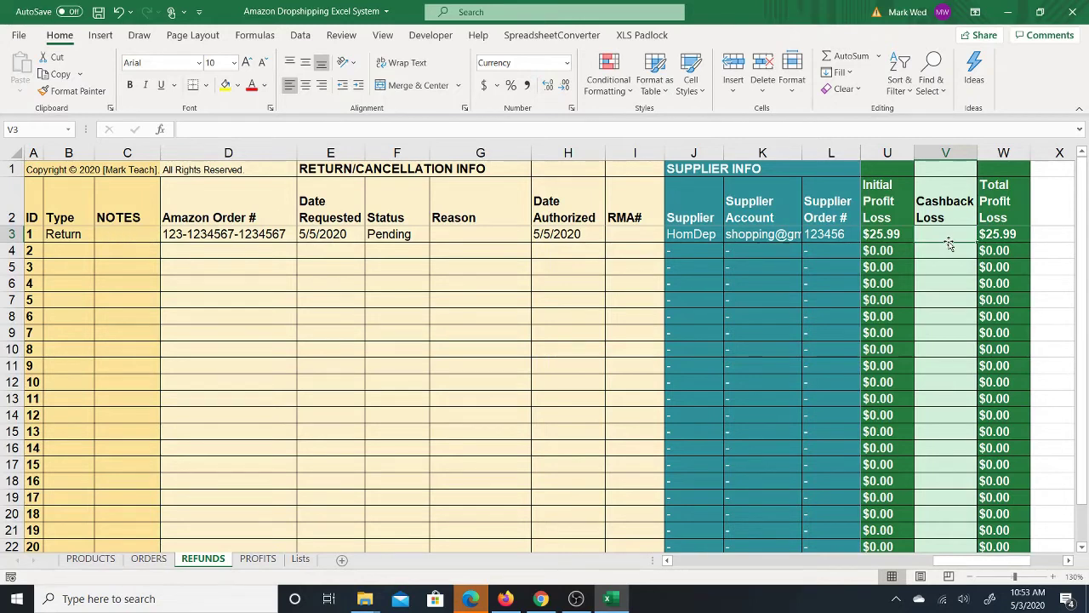
type("7.50")
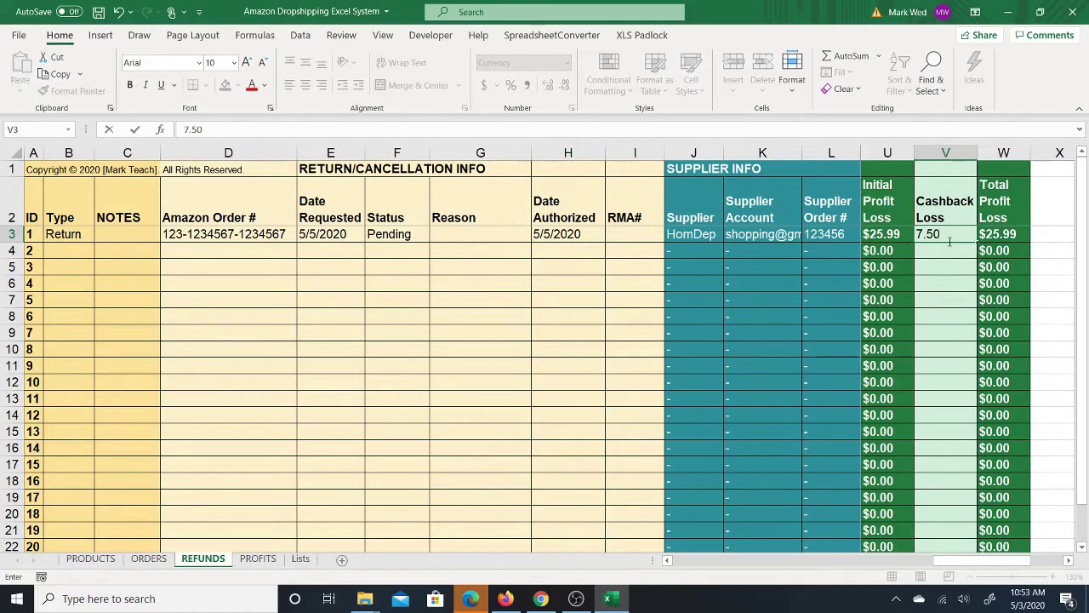
key("ctrl+Return")
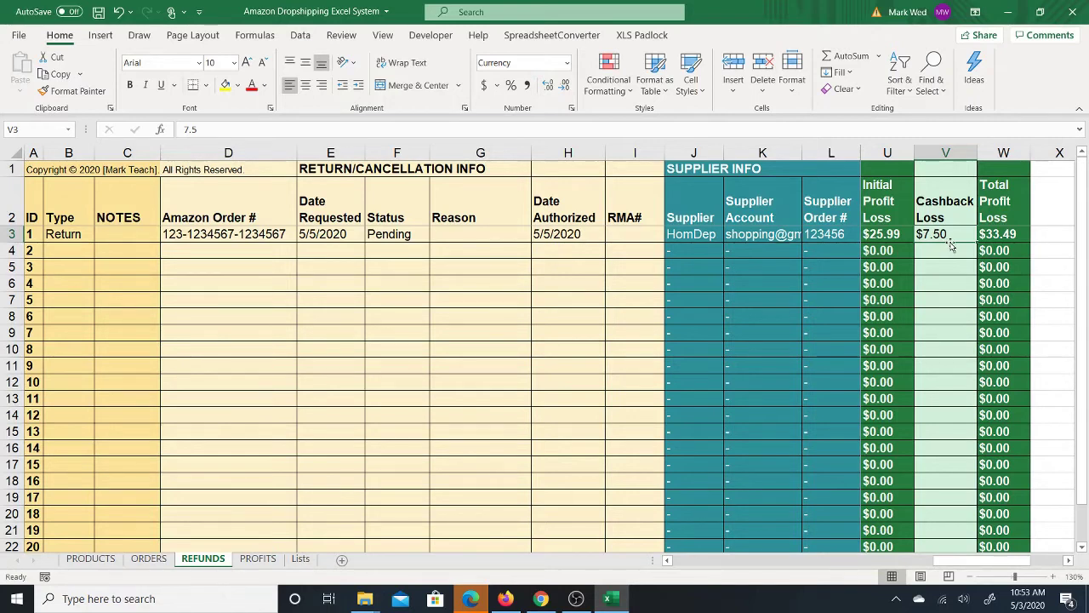
Check how Initial Profit Loss and Cashback Loss add up to the Total Profit Loss for refund ID 1.
left_click(897, 235)
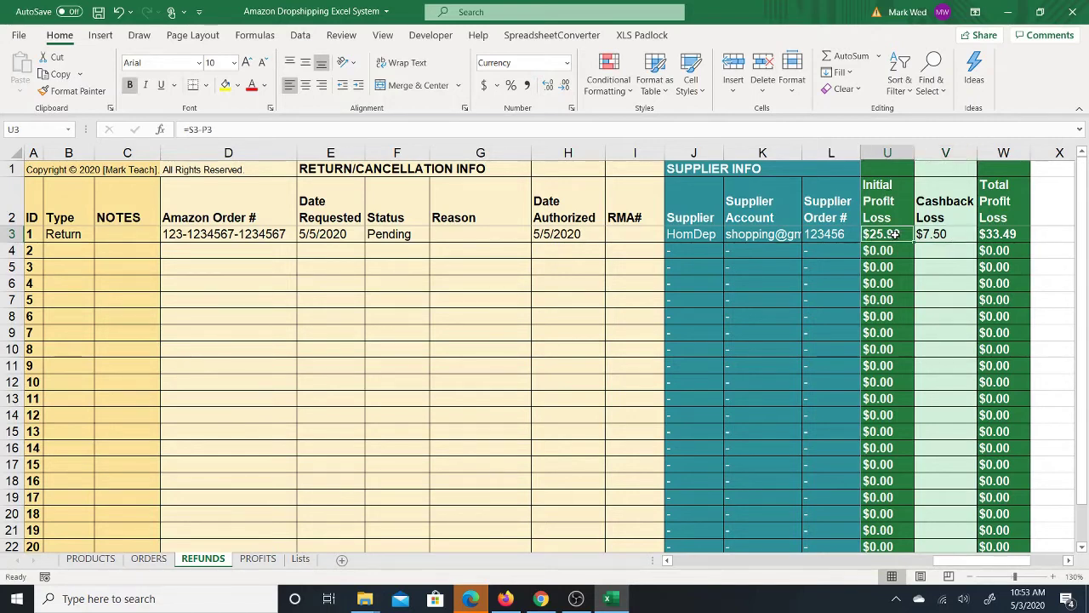
left_click(932, 237)
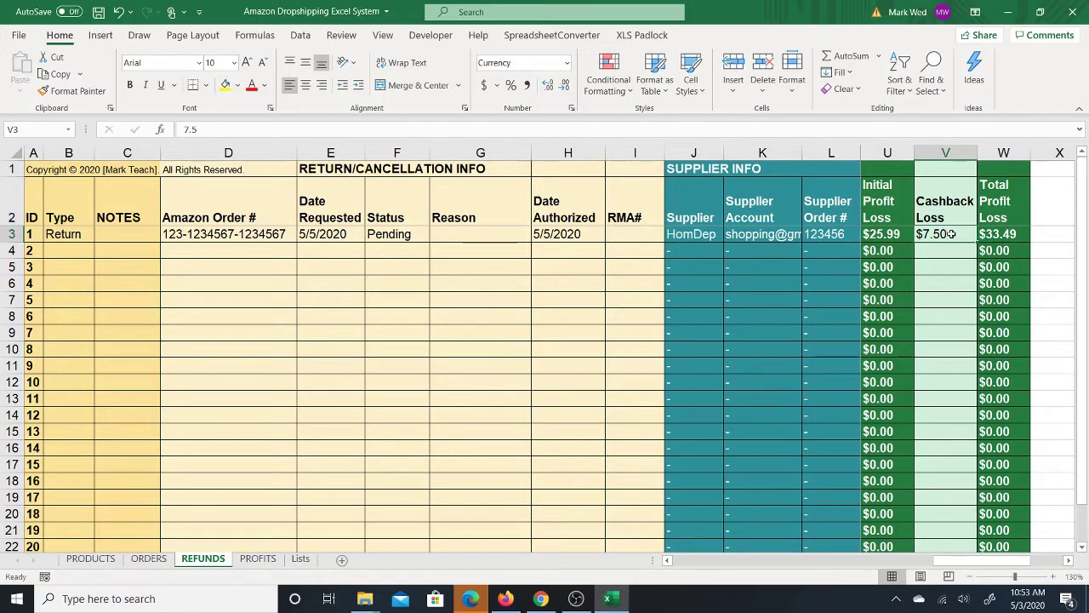
left_click(1012, 234)
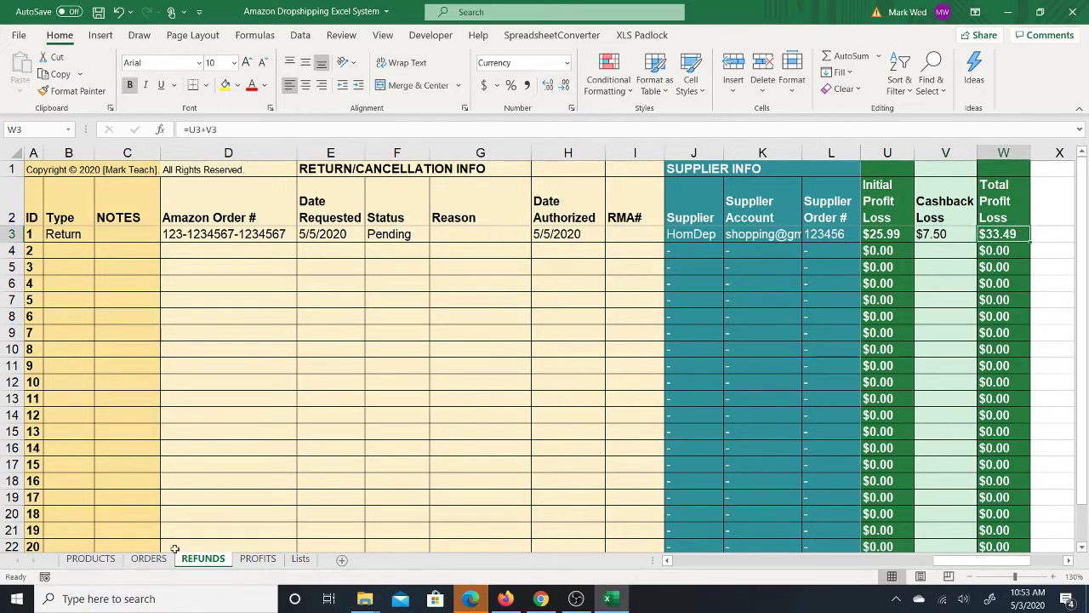
Check the first order's Total Profit and Total Cashback on the ORDERS sheet, then return to the REFUNDS sheet.
left_click(145, 560)
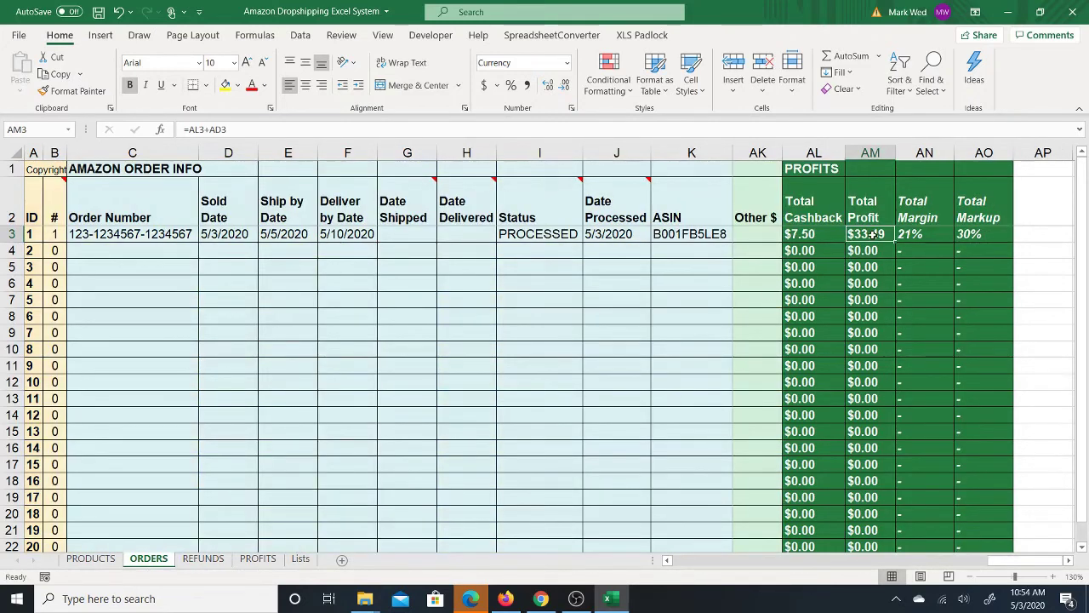
left_click(812, 237)
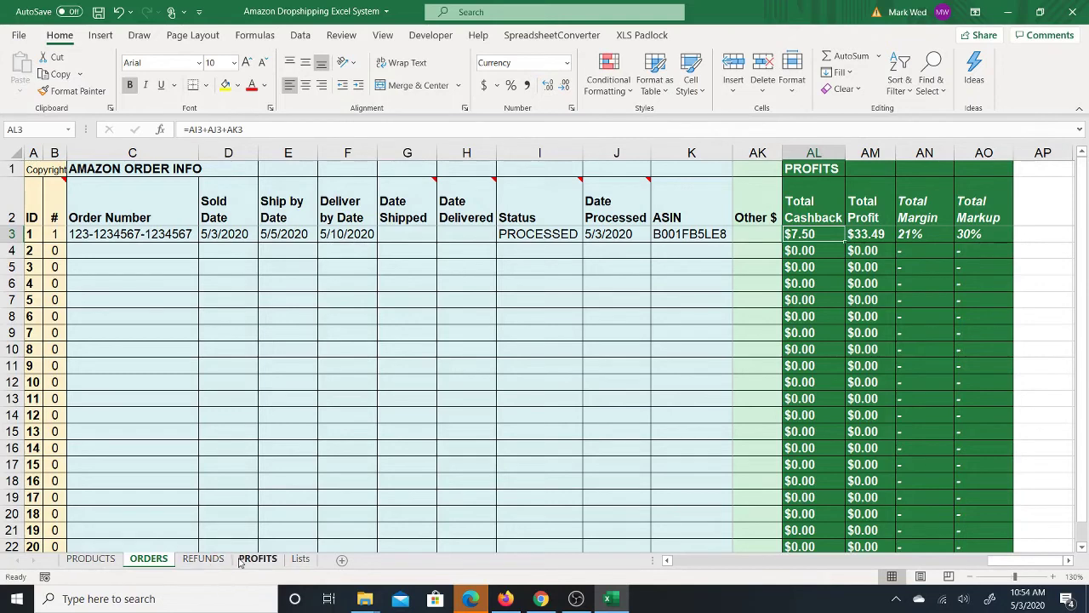
left_click(205, 560)
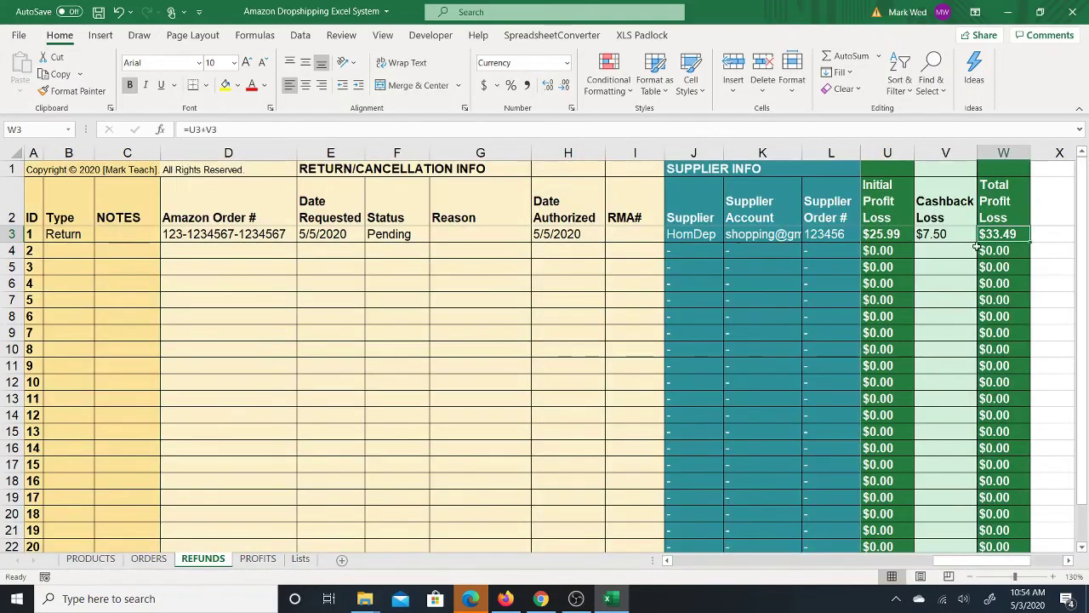
Compare the Total Profit Loss of refund ID 1 with the first order's Total Profit on the ORDERS sheet.
left_click_drag(941, 231, 995, 233)
left_click(1003, 234)
key("ctrl+b")
left_click(148, 558)
left_click(877, 235)
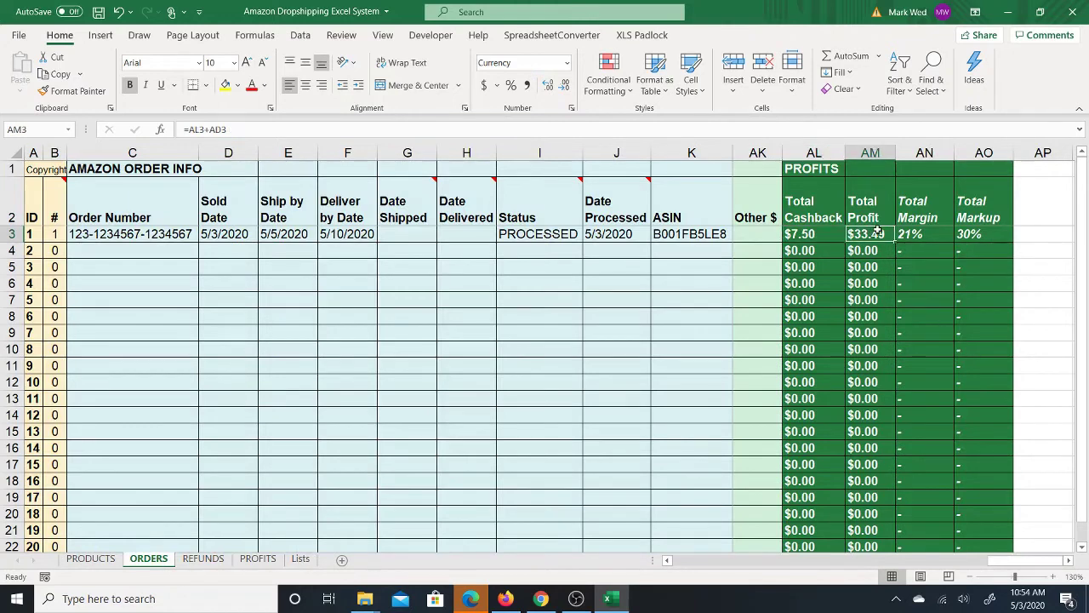
left_click(203, 559)
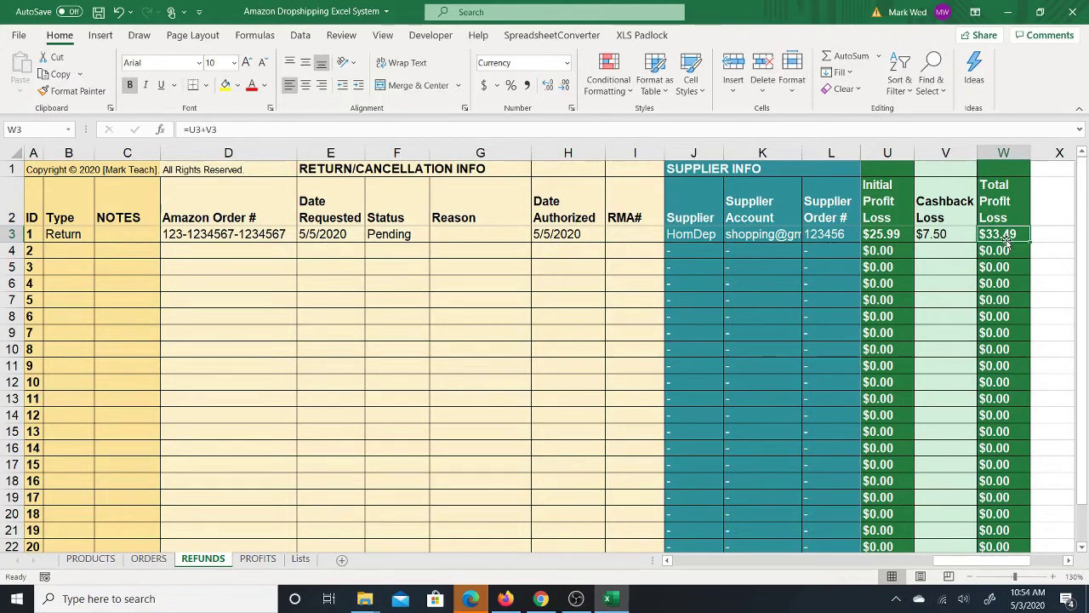
key("Right")
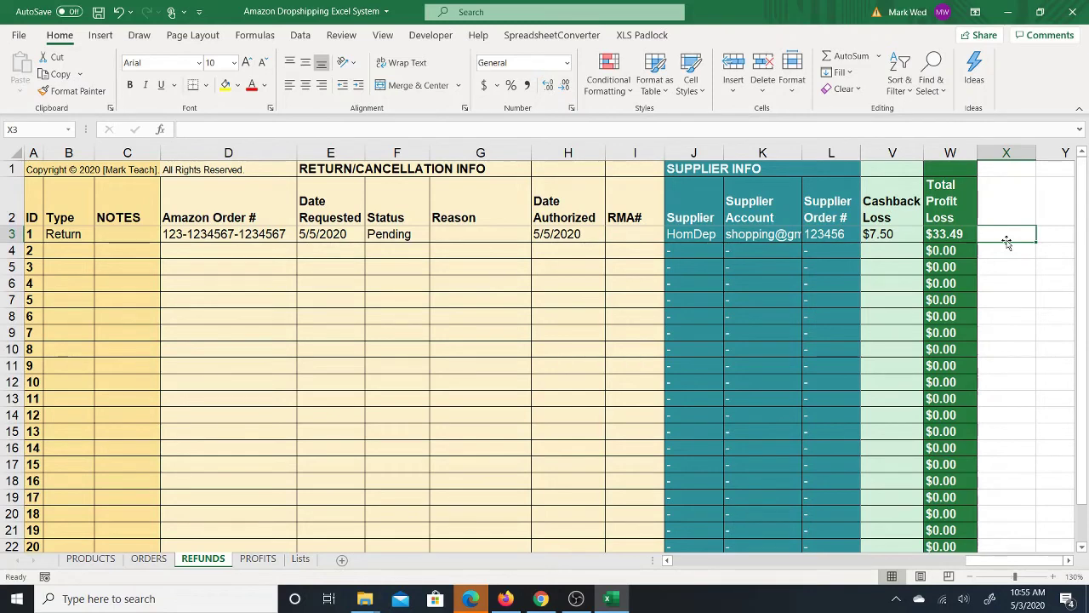
Compare the Total Profit Loss on the REFUNDS sheet with the Profit Loss column on the PROFITS sheet.
left_click(258, 559)
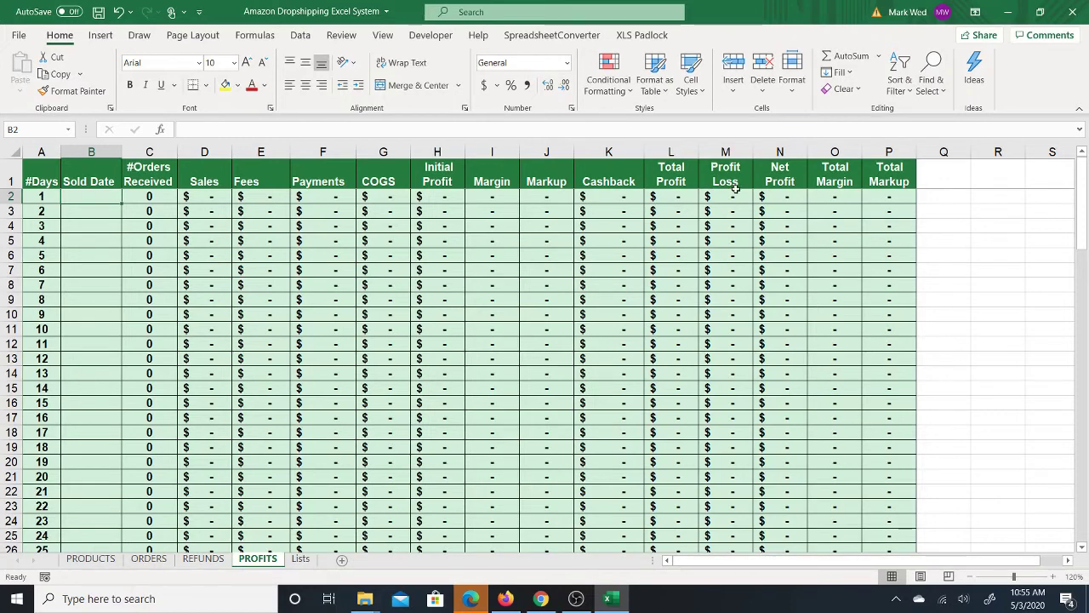
left_click(205, 564)
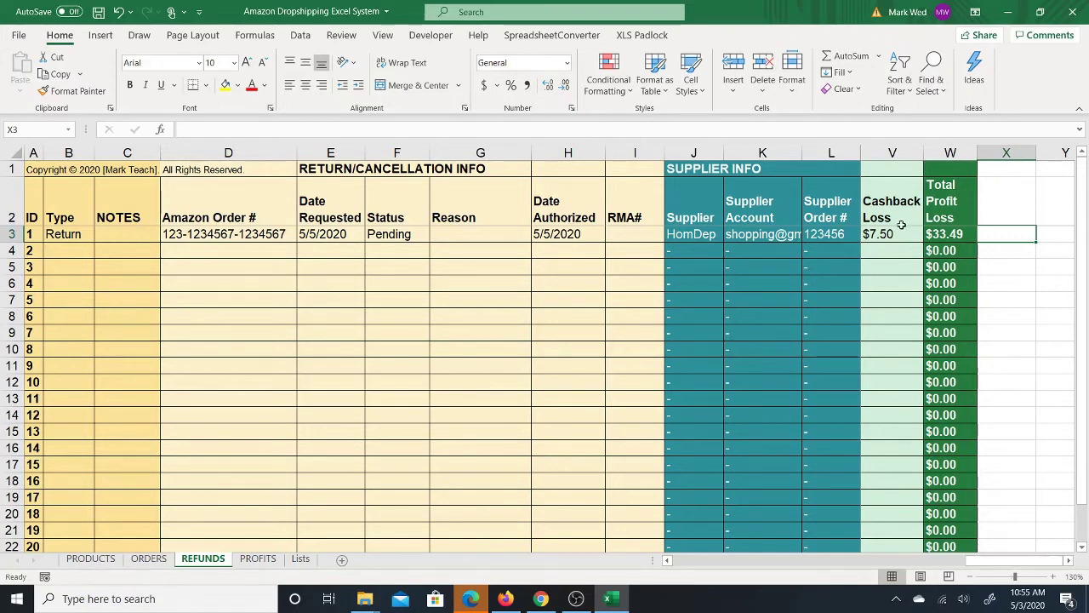
left_click(944, 230)
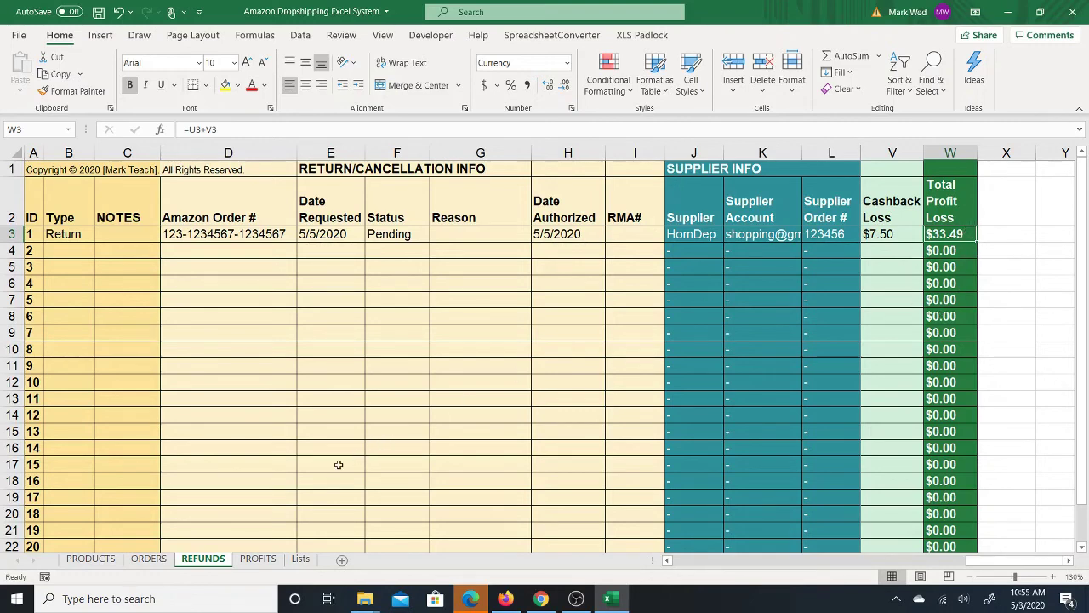
left_click(258, 559)
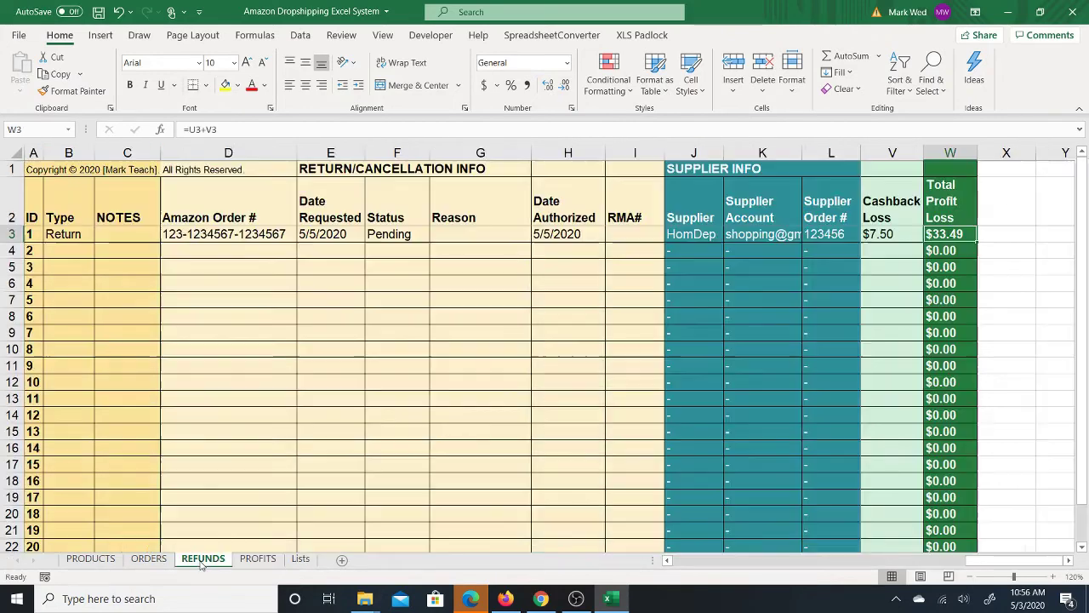
left_click(202, 559)
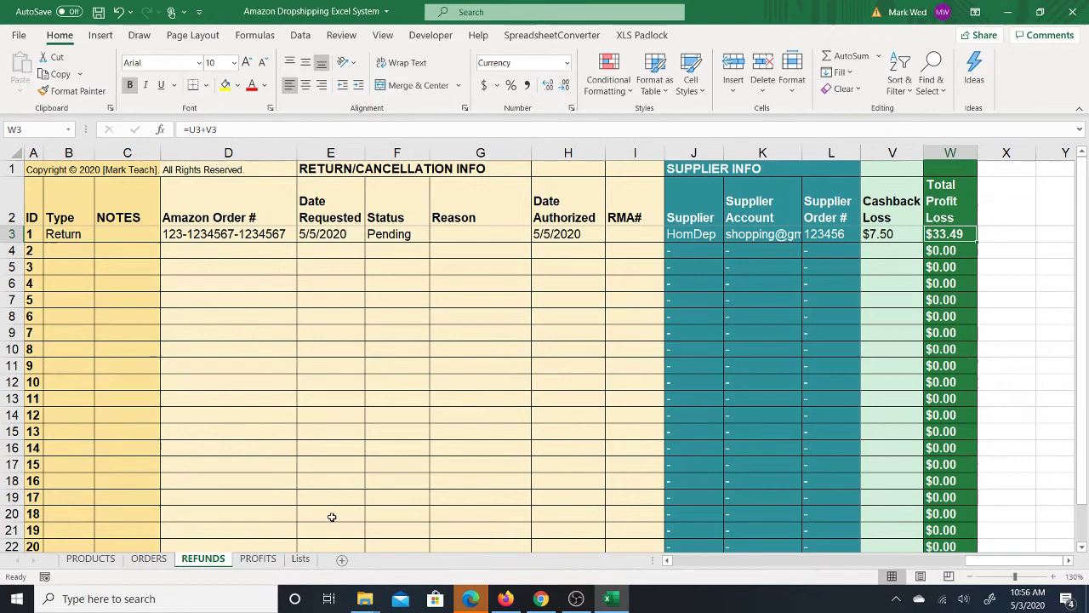
left_click(258, 559)
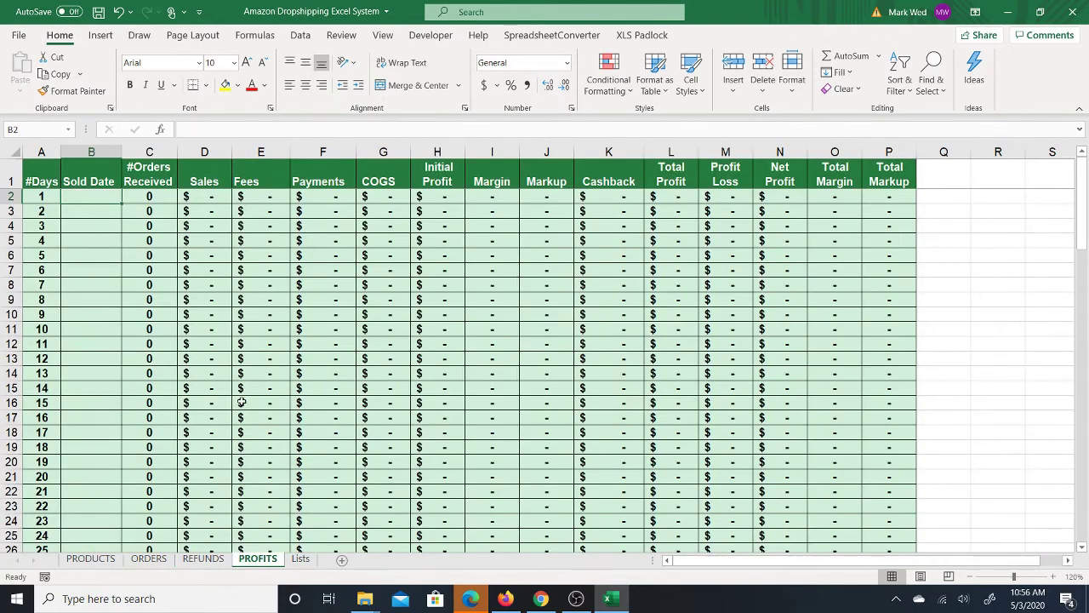
left_click(202, 559)
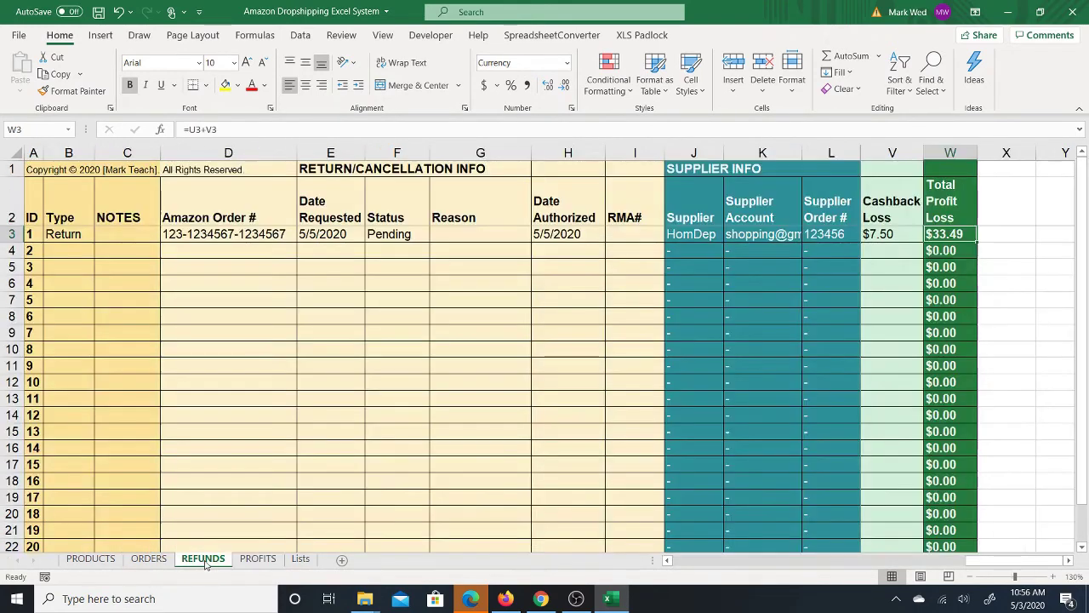
Review the row of refund ID 1 from its NOTES cell across to the Item Returned? cell.
left_click(124, 236)
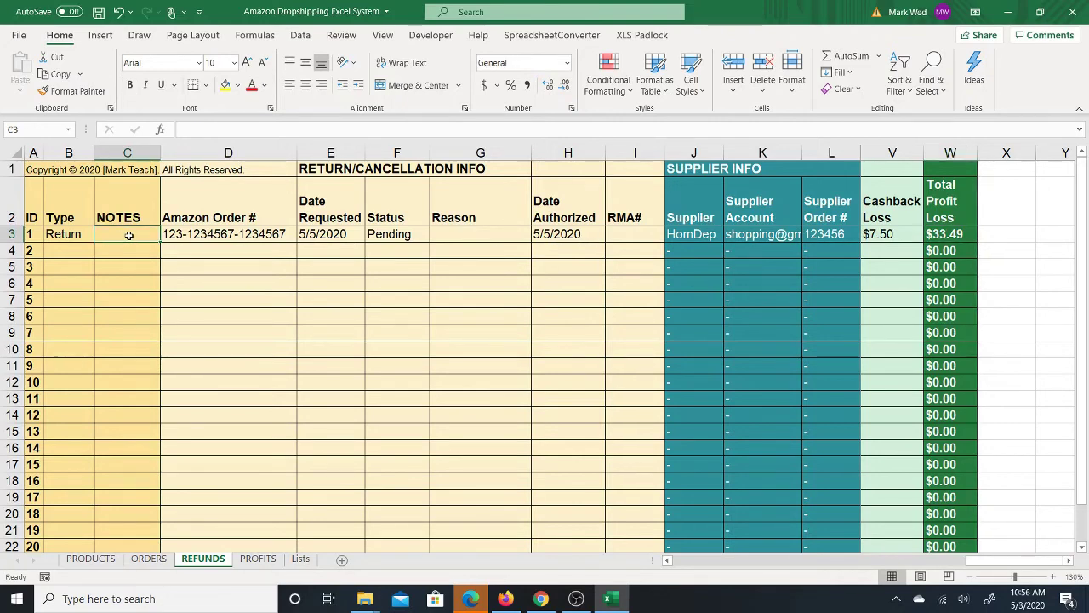
key("Right")
key("Right")
key("Right")
key("Right")
key("Right")
key("Right")
key("Right")
key("Right")
key("Right")
key("Right")
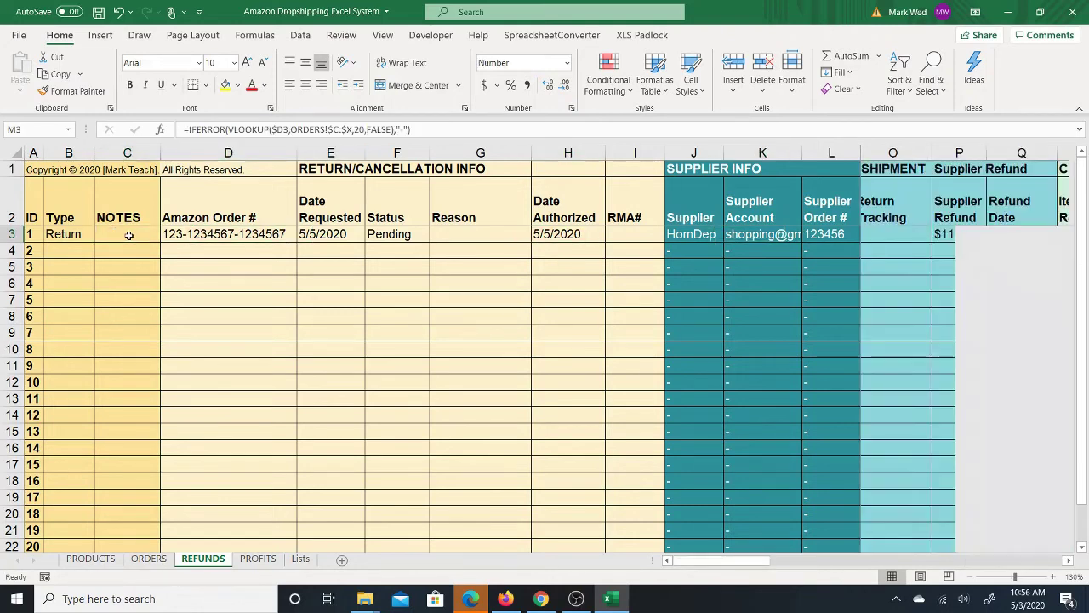
key("Right")
key("Right")
key("Right")
key("Right")
key("Right")
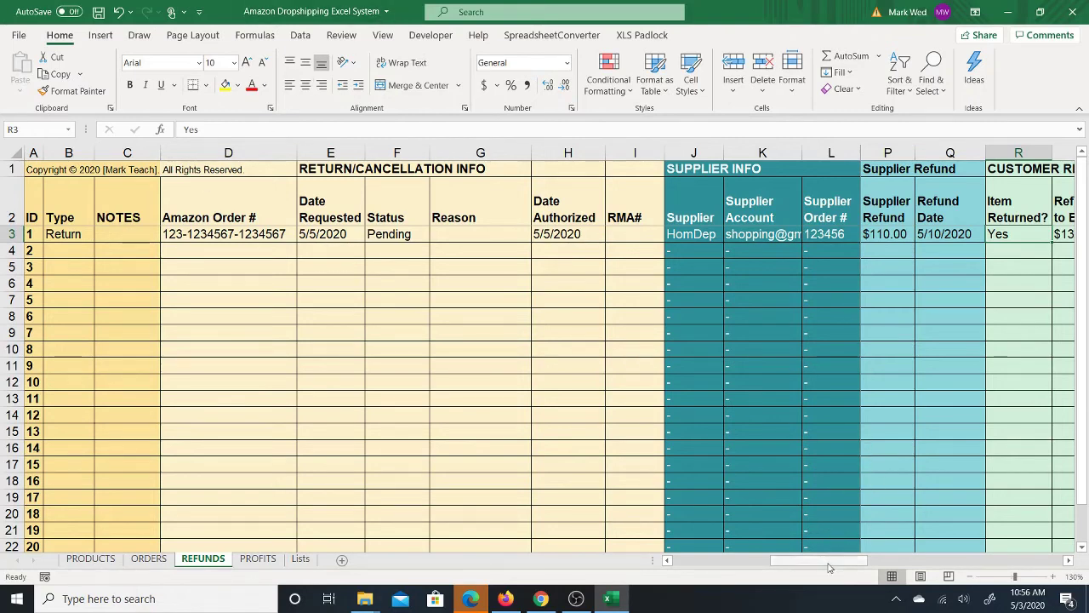
Examine the Supplier Refund of refund ID 1, then bring the Order Date and Return Shipment columns back into view.
left_click_drag(830, 568, 931, 326)
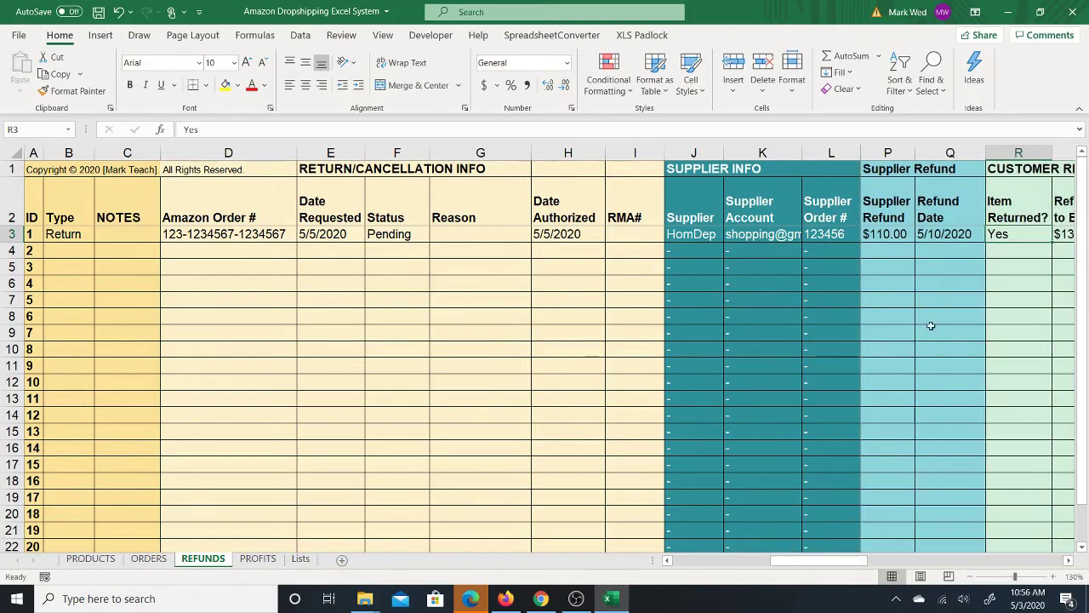
left_click(904, 235)
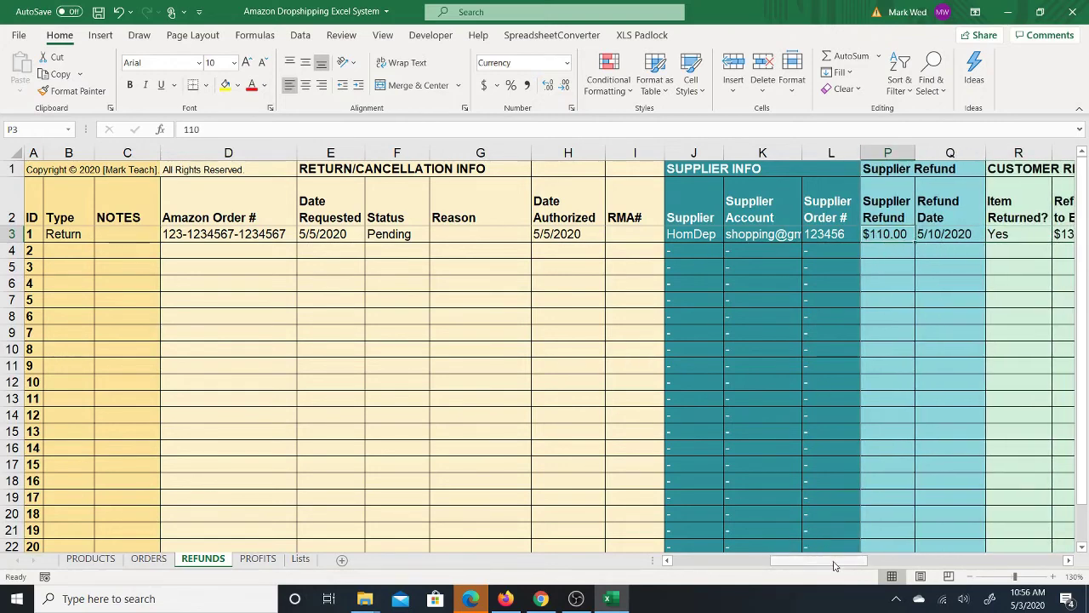
mouse_move(835, 566)
left_mouse_down()
mouse_move(902, 562)
mouse_move(766, 568)
mouse_move(834, 562)
left_mouse_up()
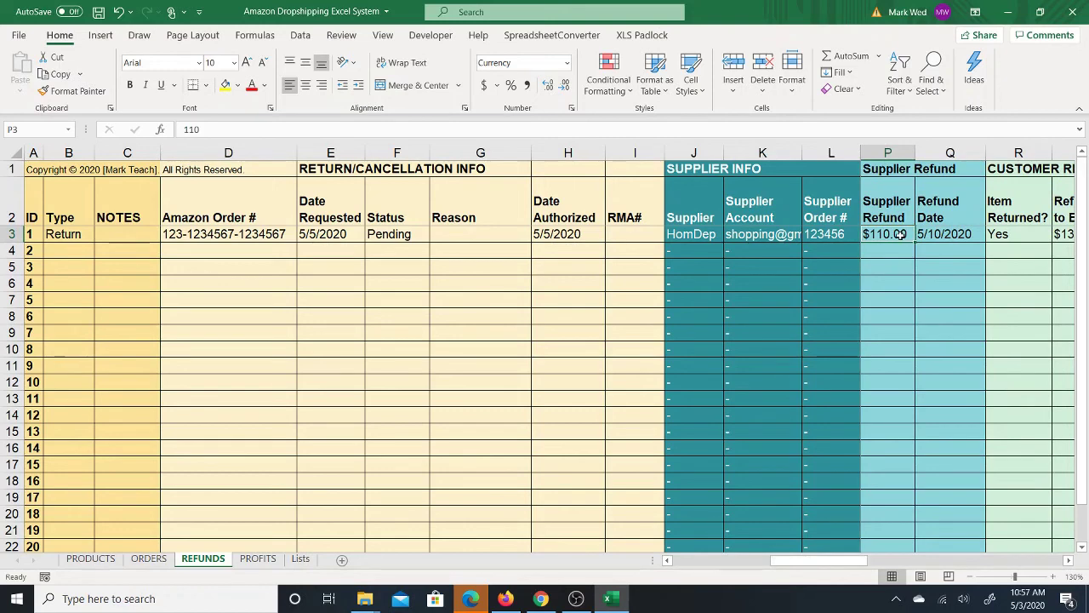
left_click_drag(837, 564, 698, 562)
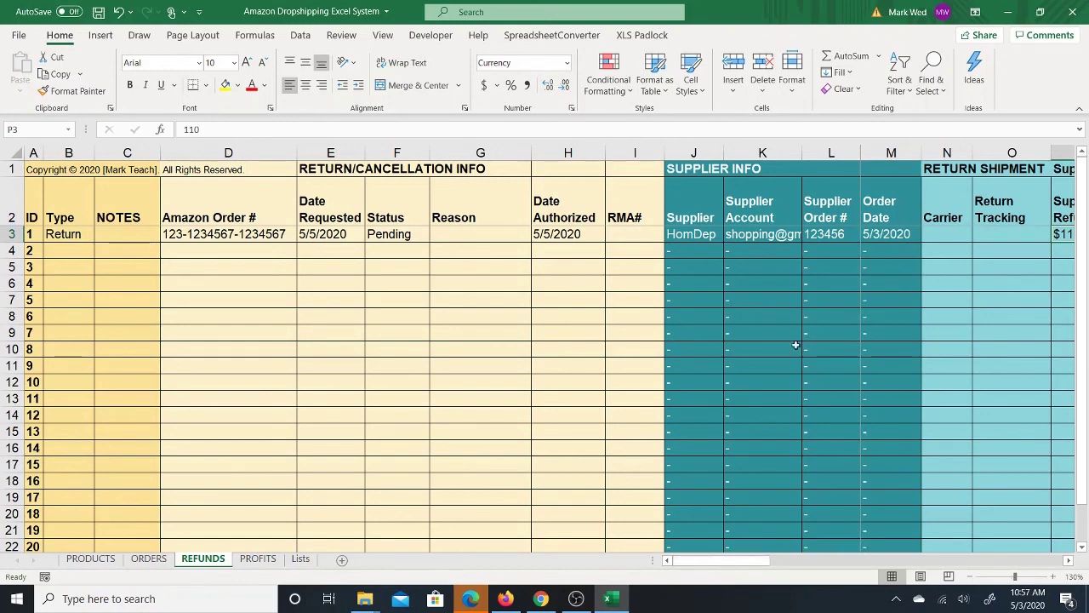